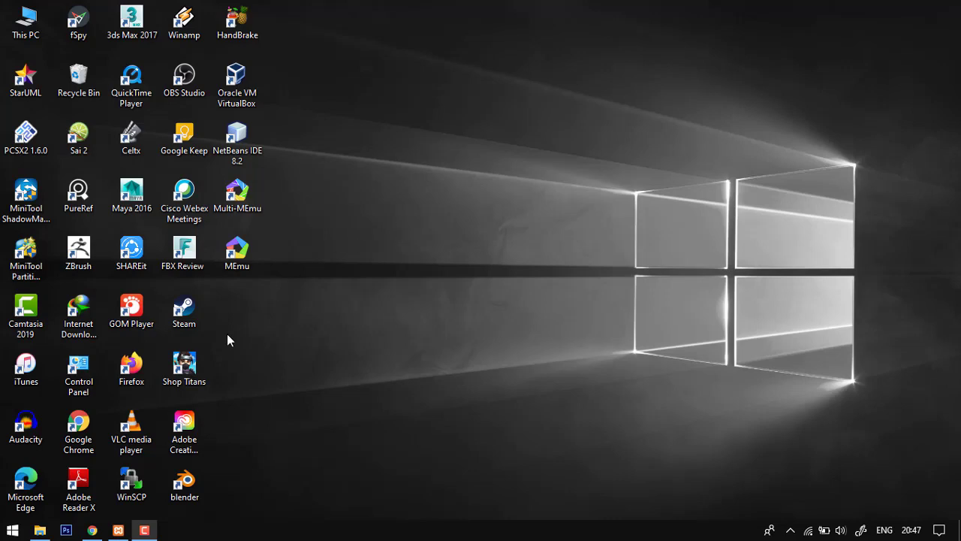
# - Start the Apache and MySQL modules in the XAMPP Control Panel and minimize its window
pyautogui.click(118, 530)
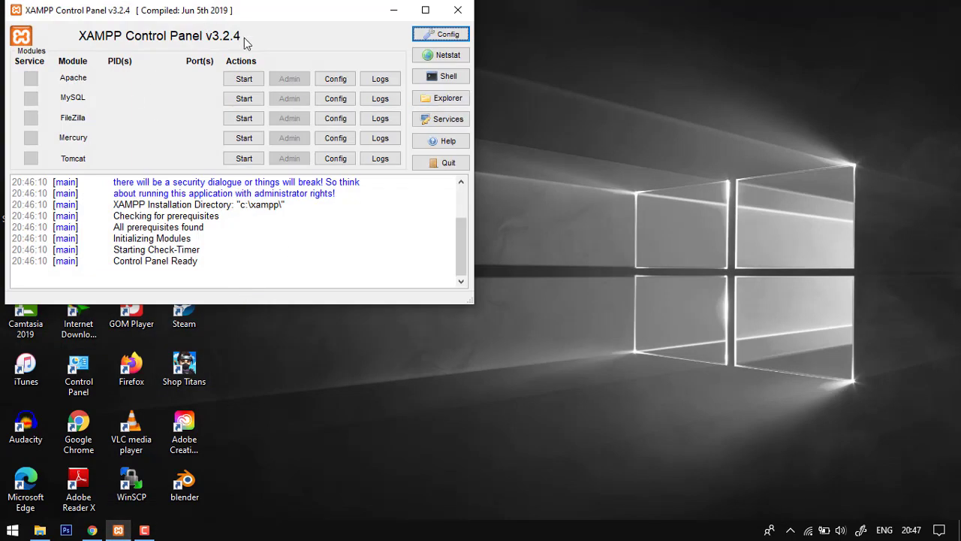
pyautogui.click(244, 79)
pyautogui.click(239, 100)
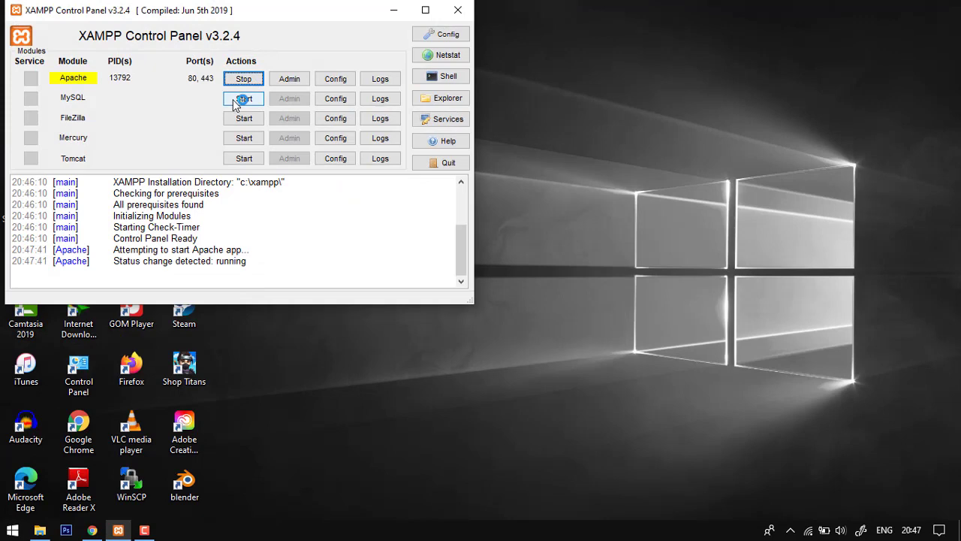
pyautogui.click(395, 11)
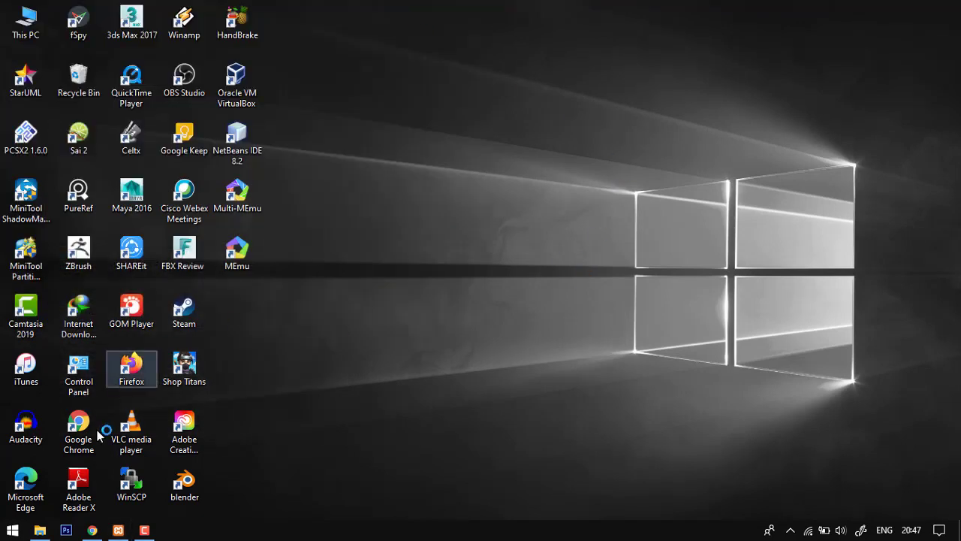
# - Switch to Google Chrome and open the local WordPress site at localhost/wp
pyautogui.doubleClick(98, 434)
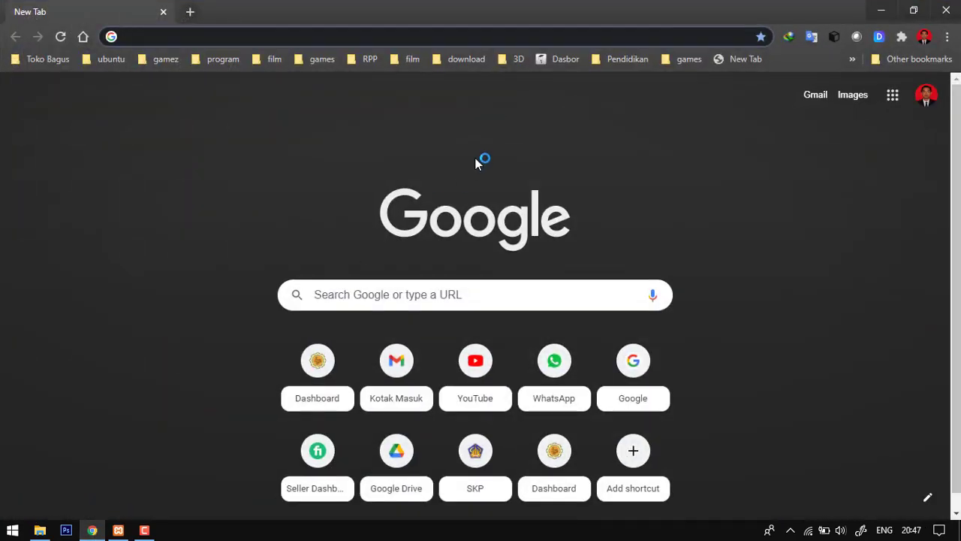
pyautogui.click(347, 38)
pyautogui.write('localhost')
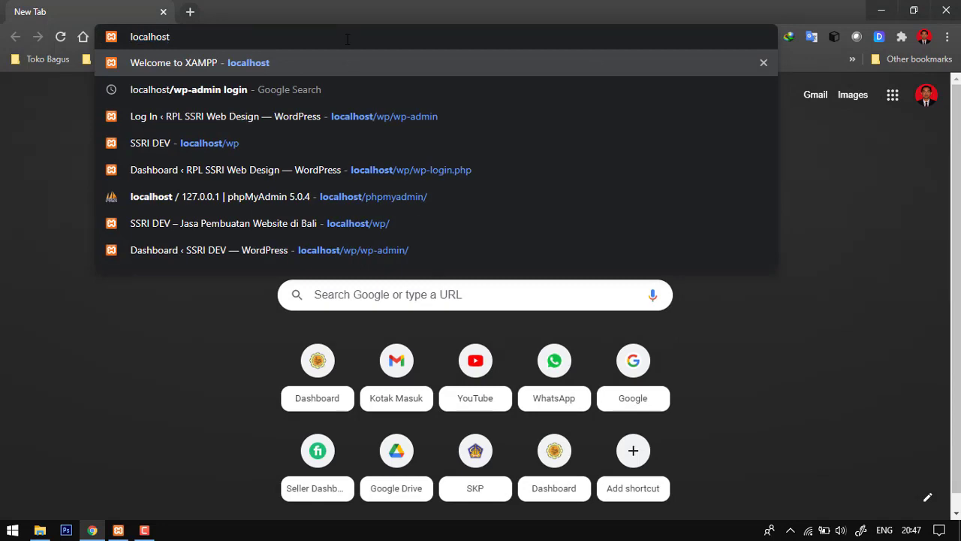
pyautogui.write('/wp')
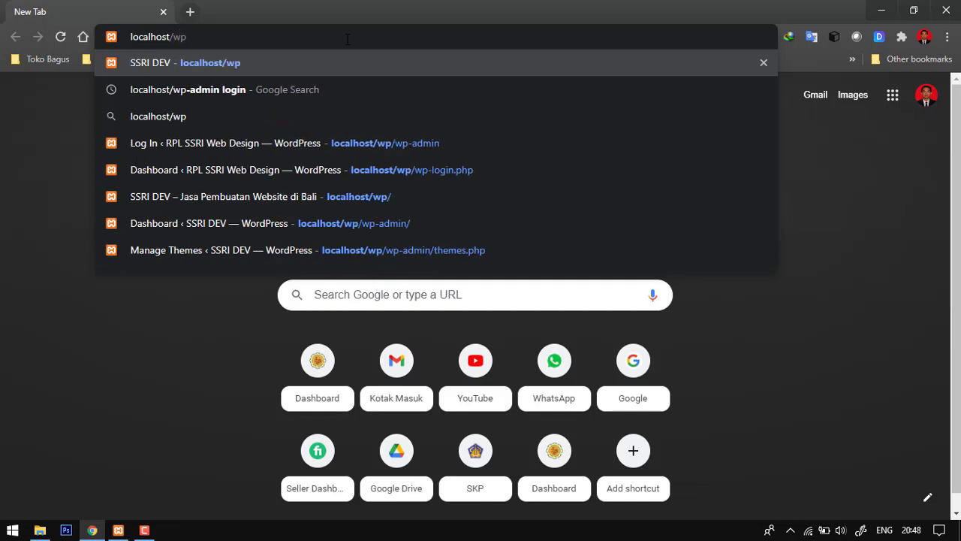
pyautogui.press('Return')
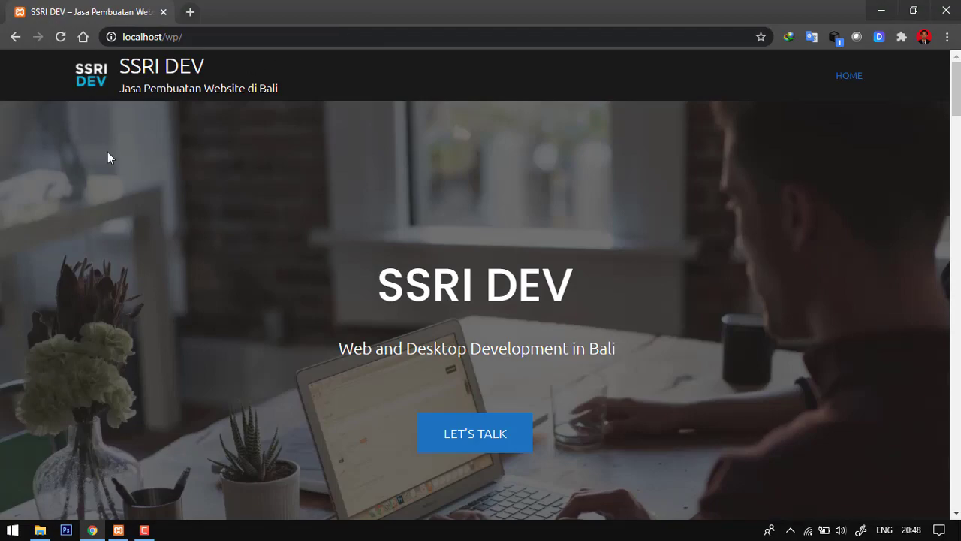
# - Examine the SSRI DEV home page from the header banner through its content sections to the contact form and footer
pyautogui.scroll(-10, 670, 129)
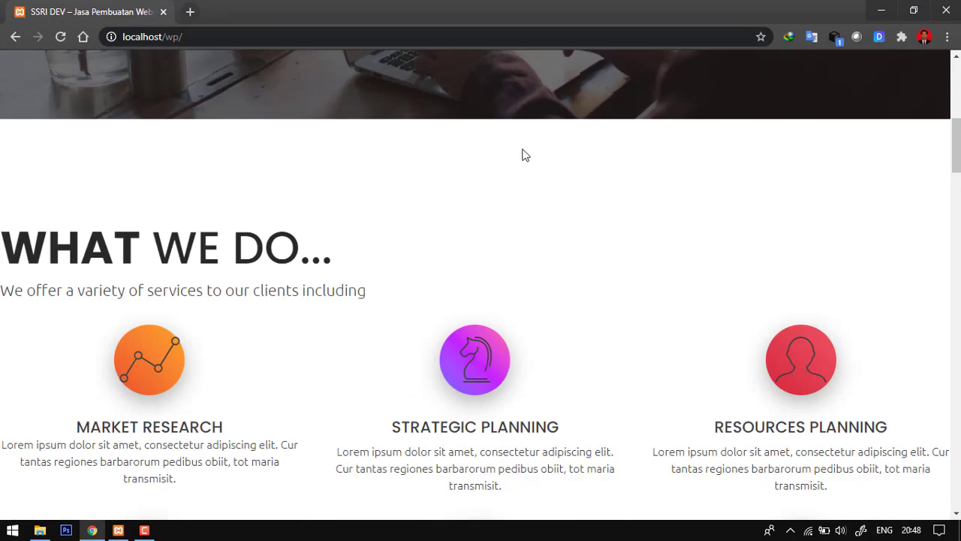
pyautogui.scroll(-4, 234, 193)
pyautogui.scroll(15, 275, 178)
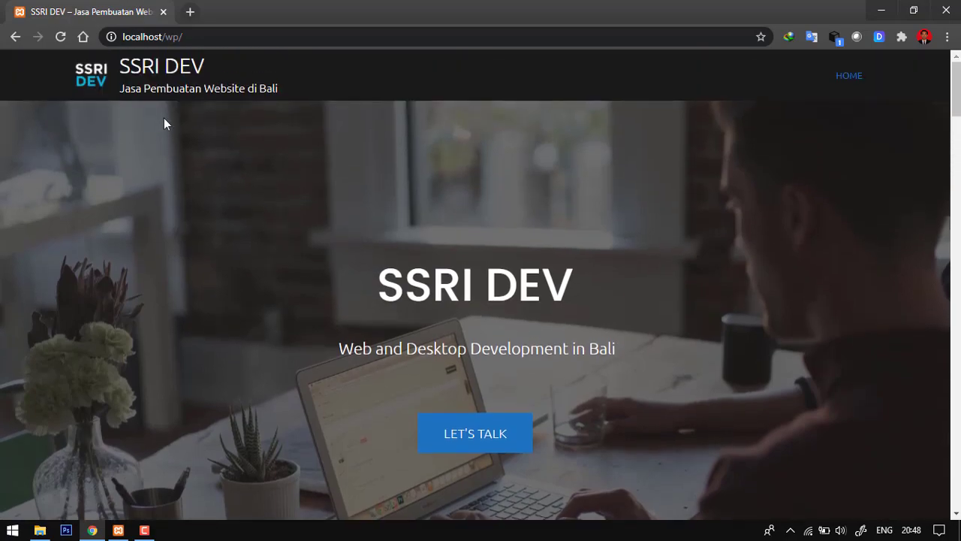
pyautogui.scroll(-12, 164, 122)
pyautogui.scroll(-11, 163, 122)
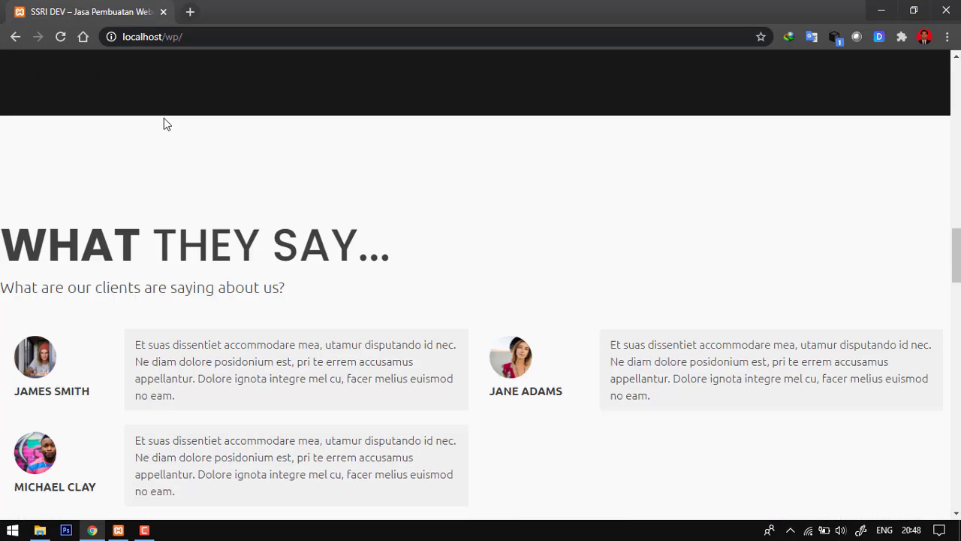
pyautogui.scroll(-10, 165, 118)
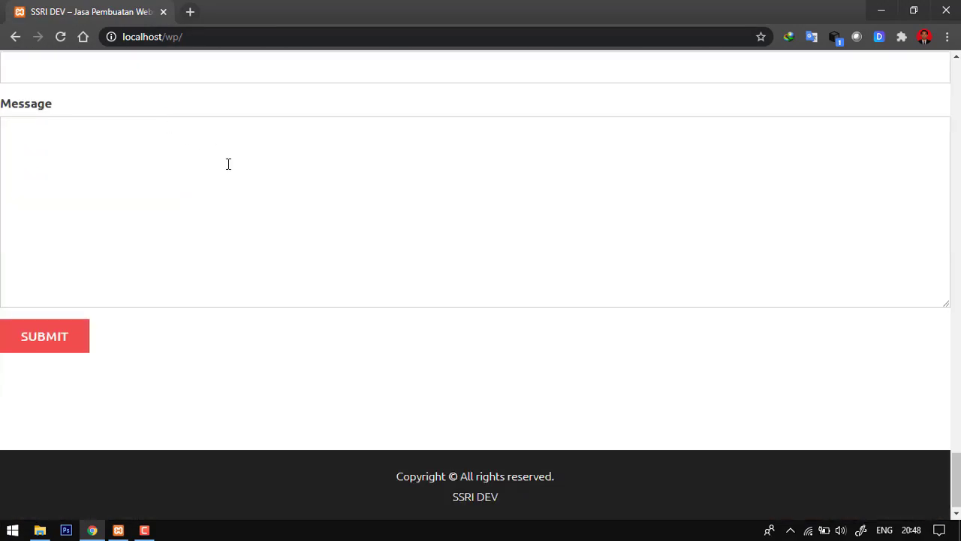
pyautogui.scroll(10, 229, 165)
pyautogui.scroll(12, 230, 166)
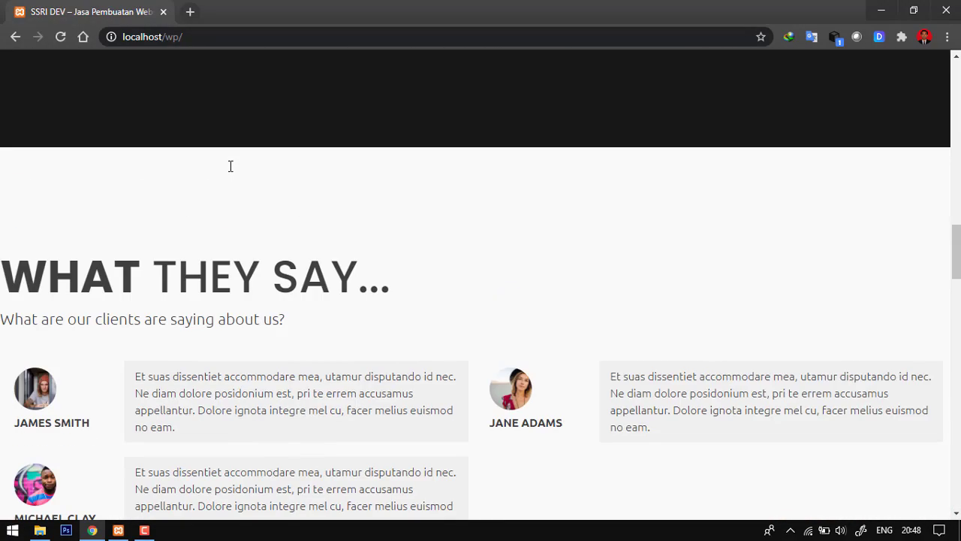
pyautogui.scroll(2, 231, 166)
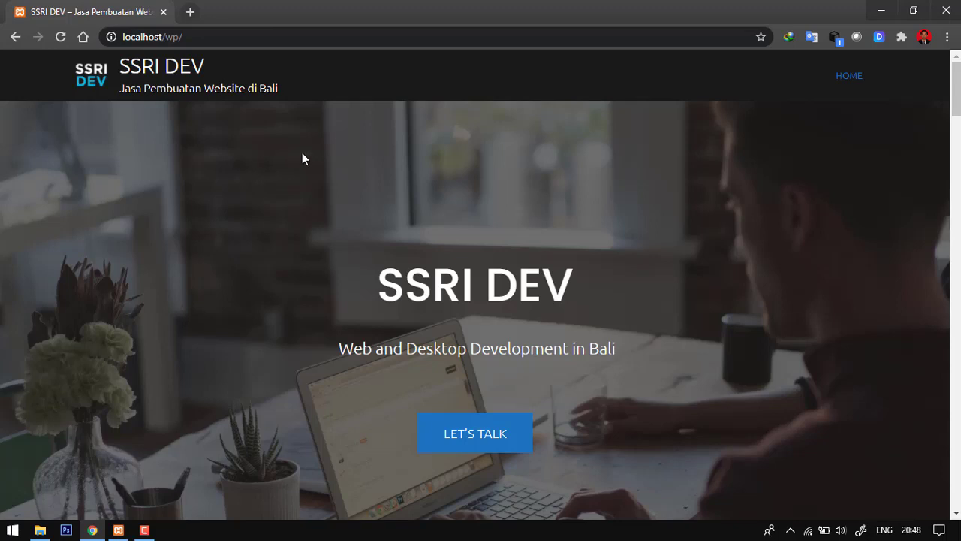
pyautogui.scroll(-4, 303, 154)
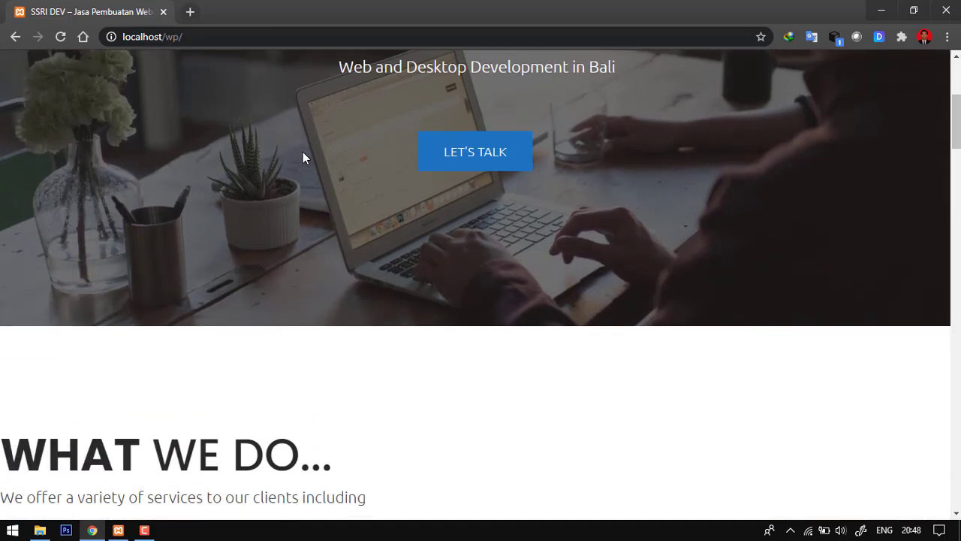
pyautogui.scroll(4, 302, 157)
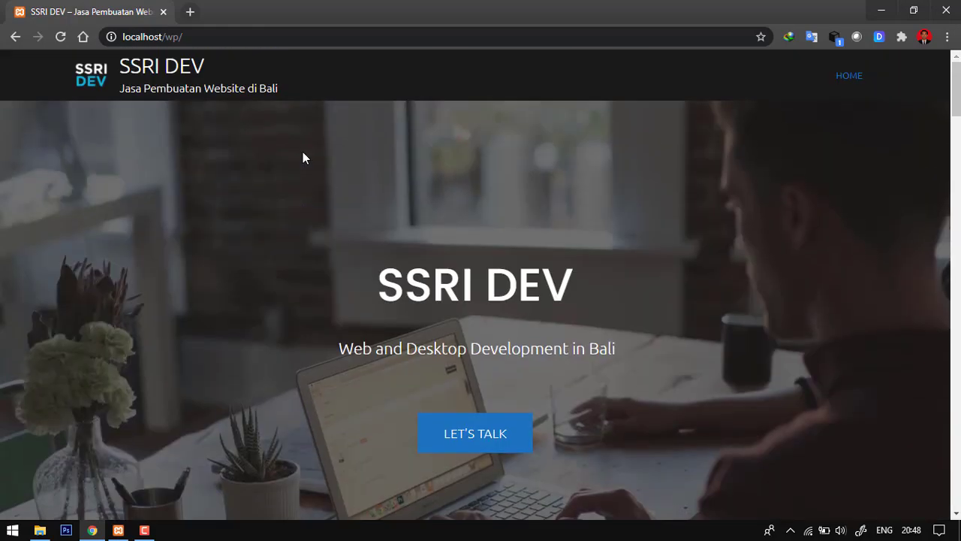
pyautogui.scroll(-4, 302, 158)
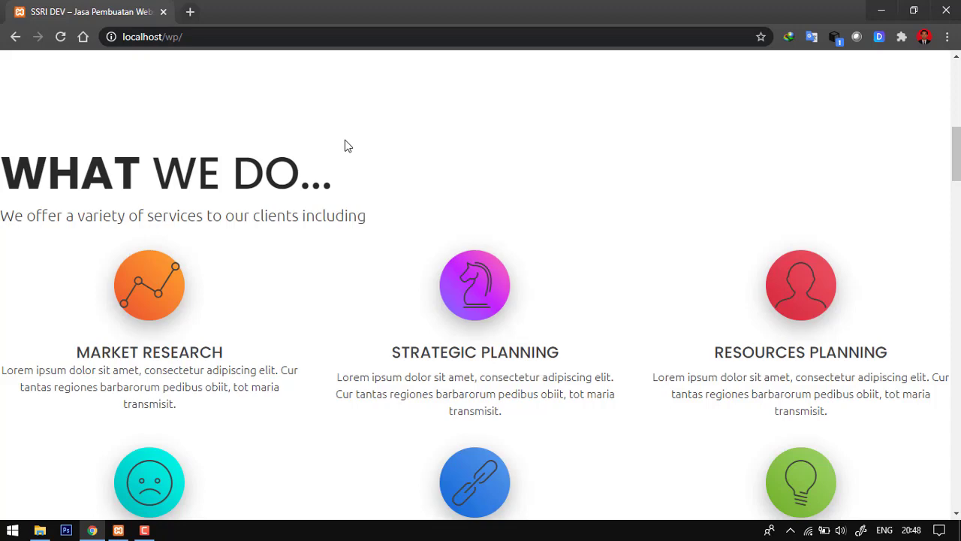
pyautogui.scroll(-3, 348, 145)
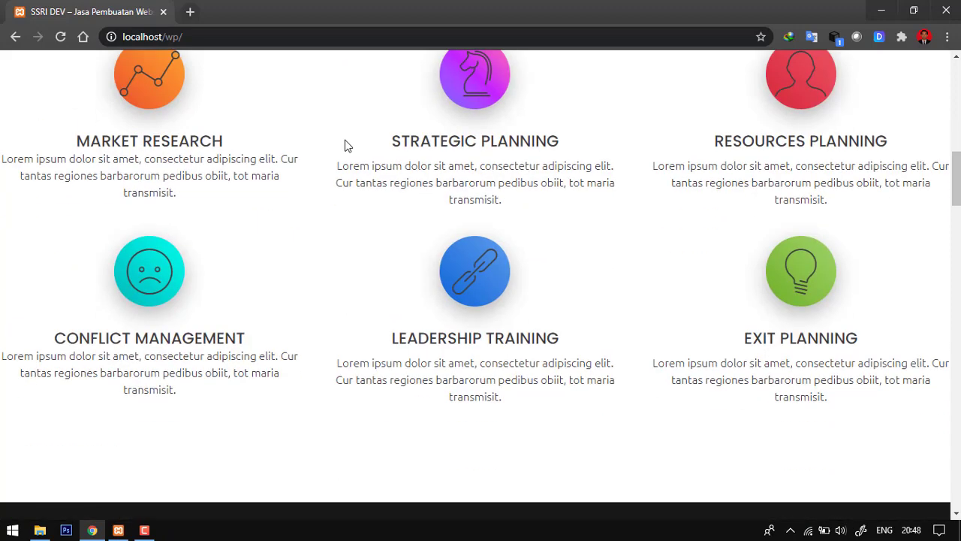
pyautogui.scroll(-2, 347, 146)
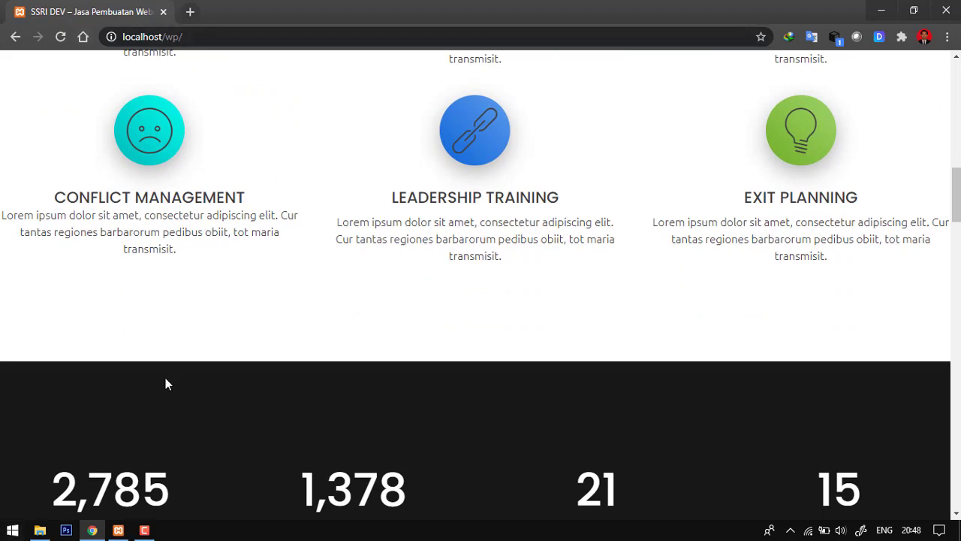
pyautogui.scroll(10, 332, 194)
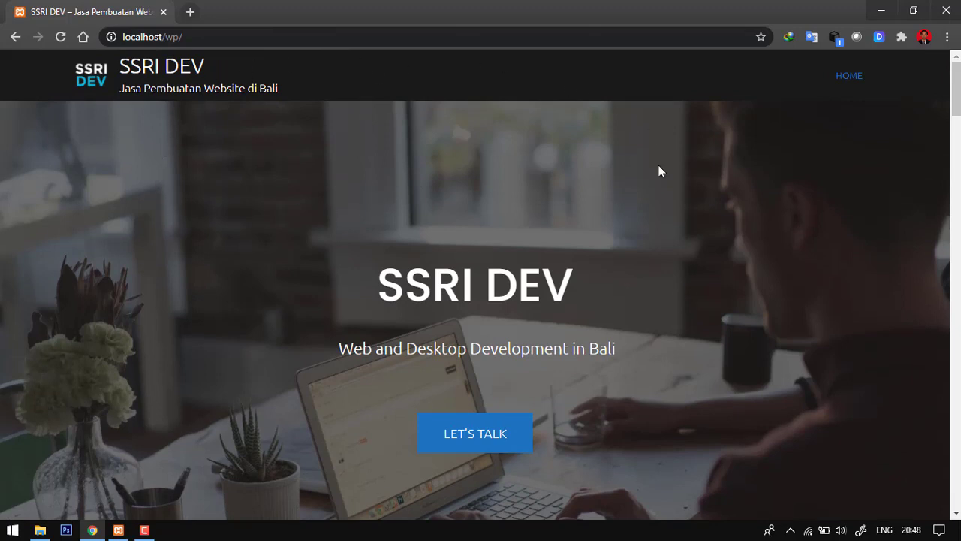
pyautogui.scroll(-1, 45, 165)
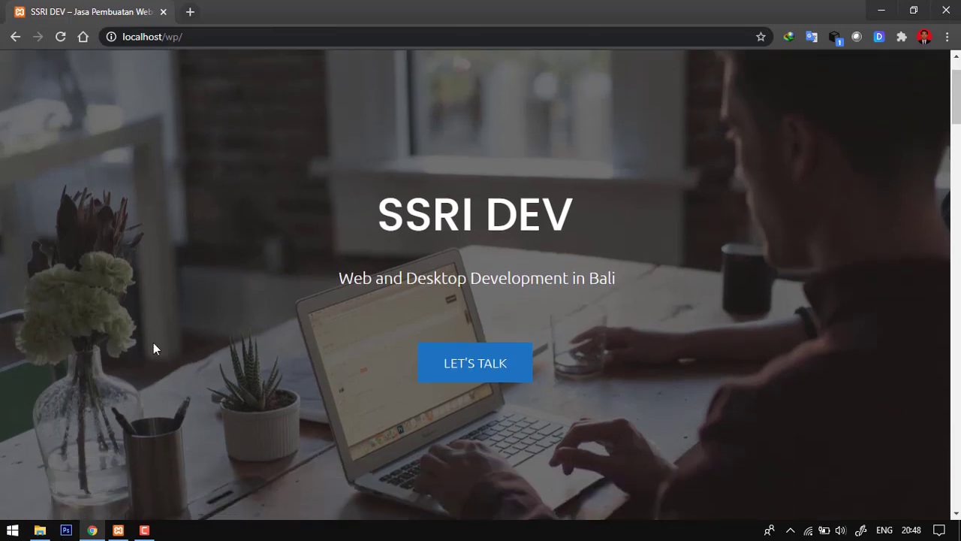
# - Switch to File Explorer and delete the existing wp.zip from the C:\xampp\htdocs\wp folder
pyautogui.click(40, 531)
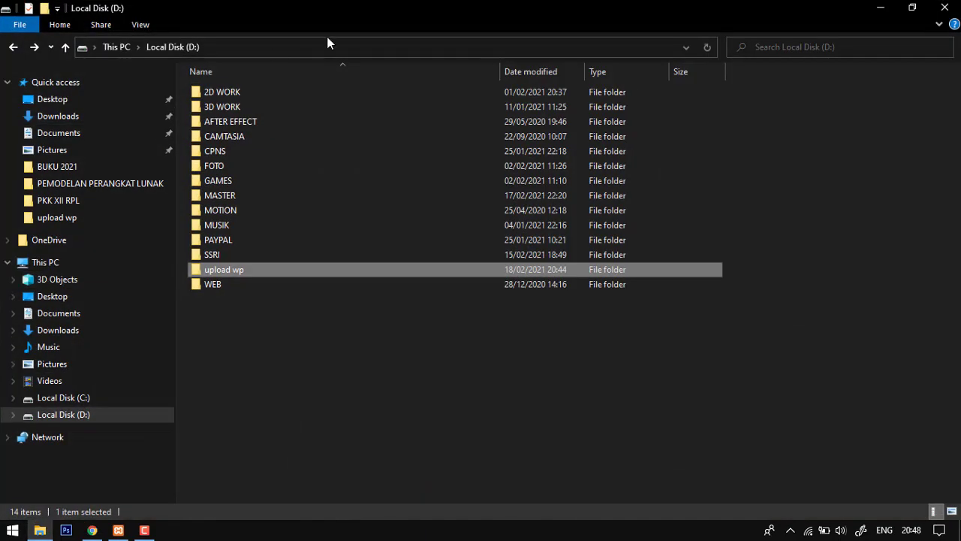
pyautogui.click(67, 399)
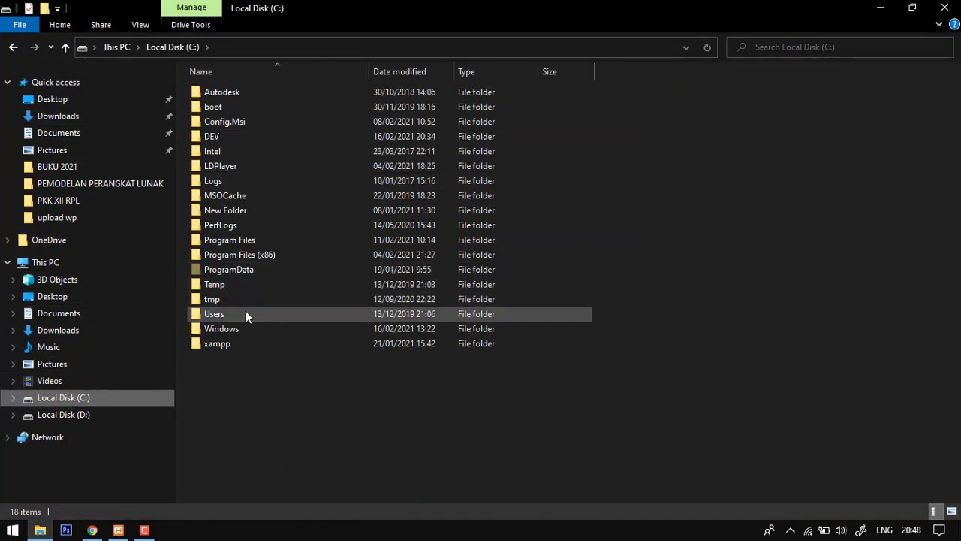
pyautogui.doubleClick(242, 344)
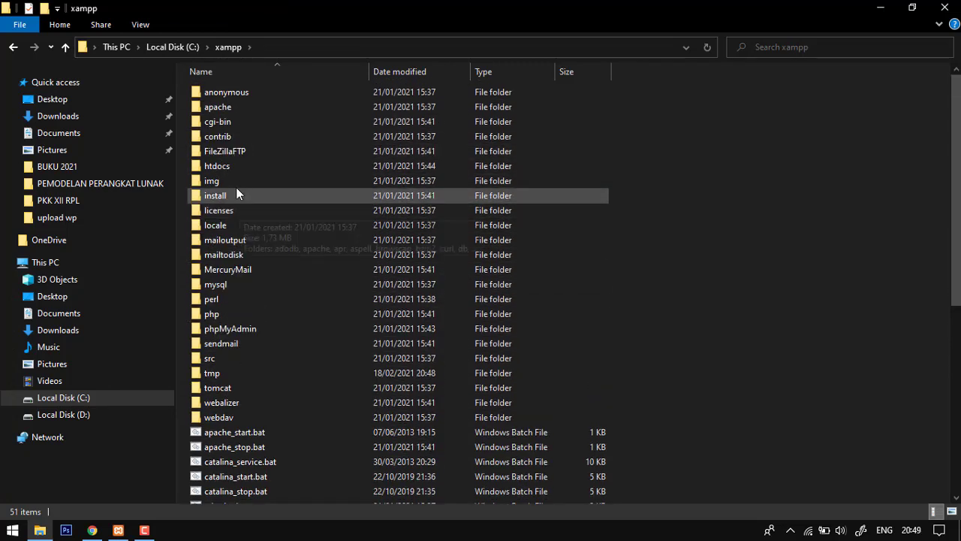
pyautogui.doubleClick(233, 166)
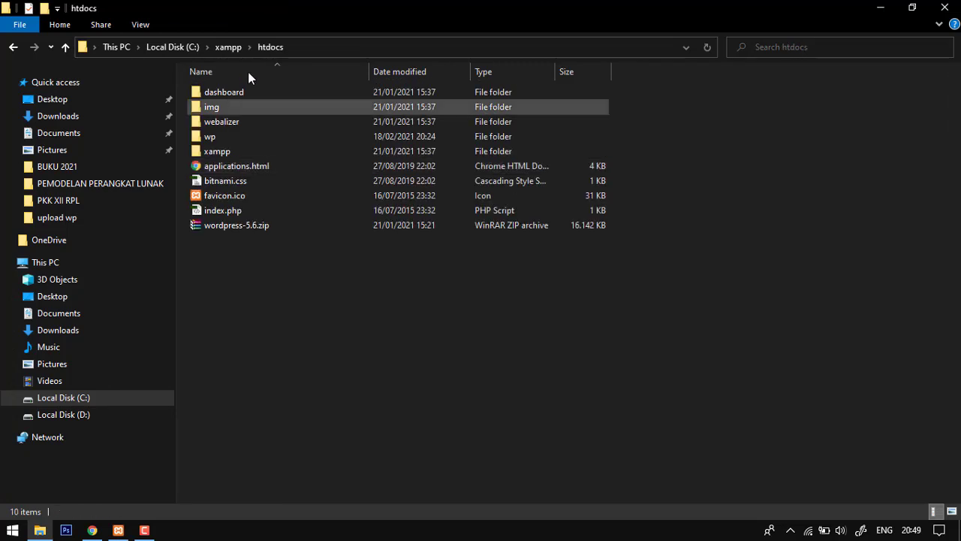
pyautogui.doubleClick(246, 136)
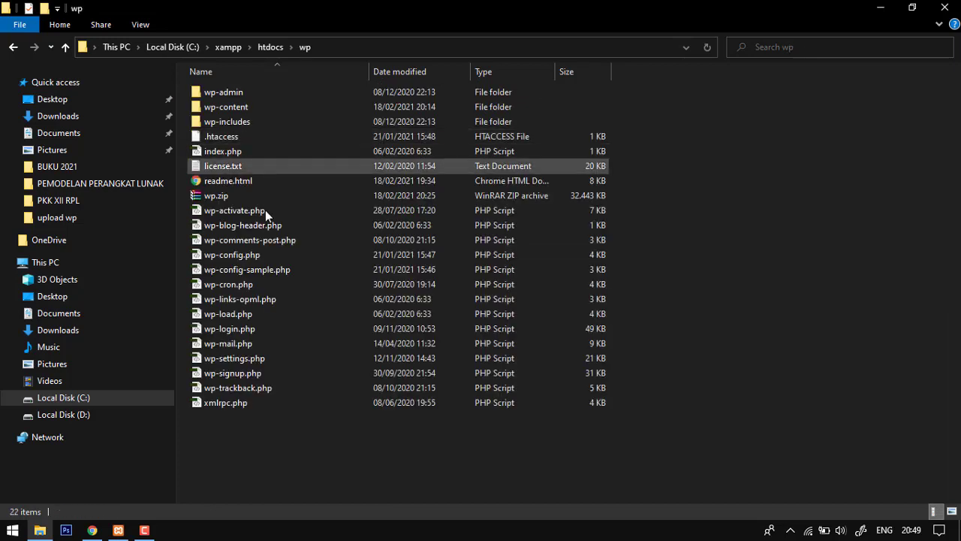
pyautogui.click(230, 198)
pyautogui.press('Delete')
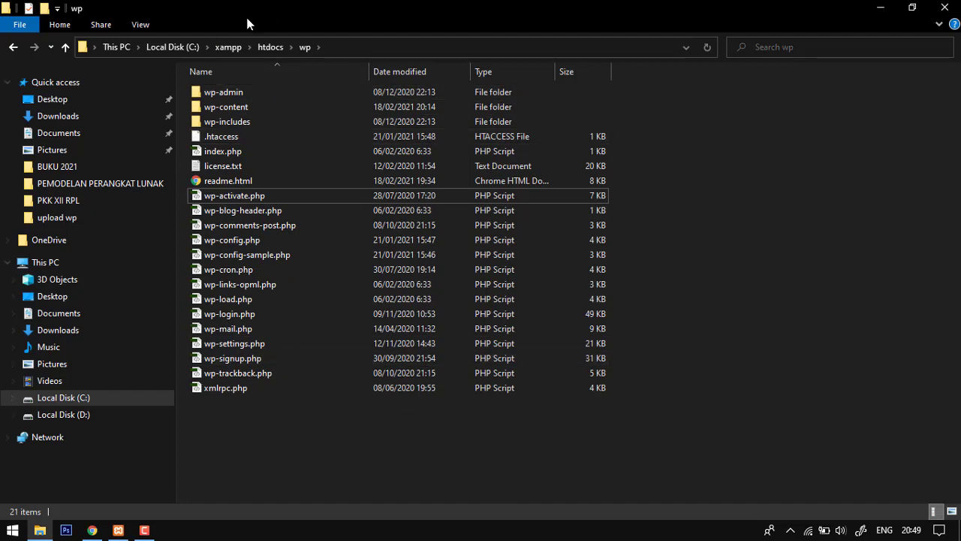
# - Compress all files and folders in the wp folder into a ZIP-format archive named wp.zip
pyautogui.moveTo(262, 429); pyautogui.dragTo(266, 91)
pyautogui.rightClick(373, 146)
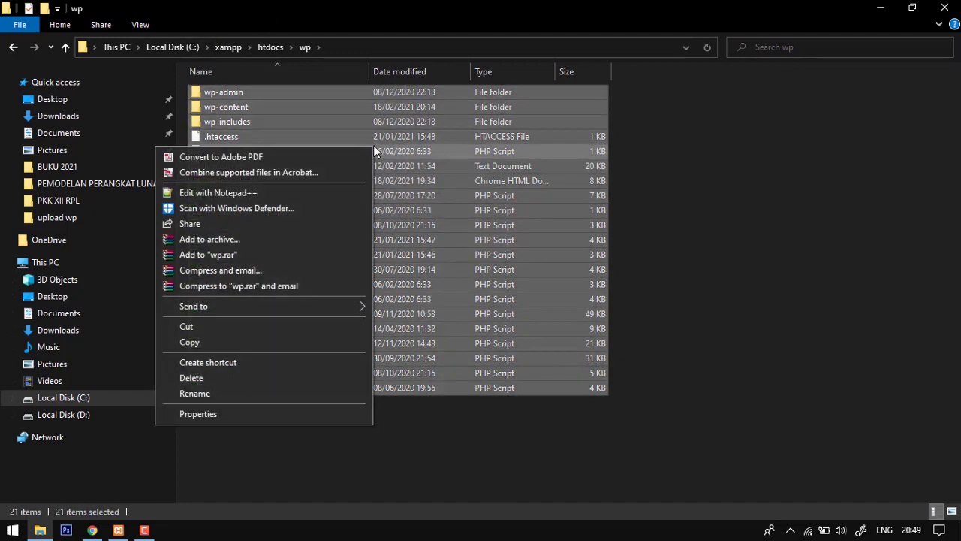
pyautogui.click(277, 241)
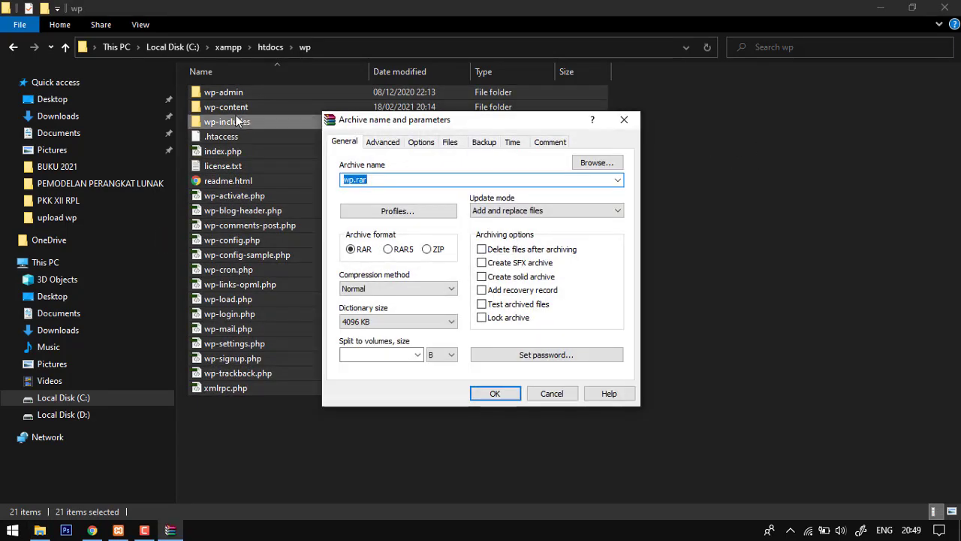
pyautogui.click(425, 250)
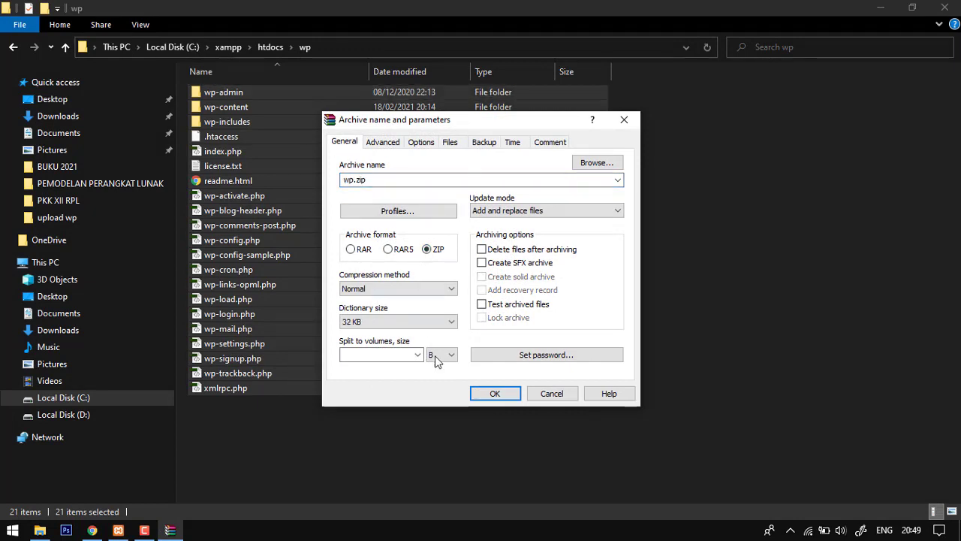
pyautogui.click(493, 393)
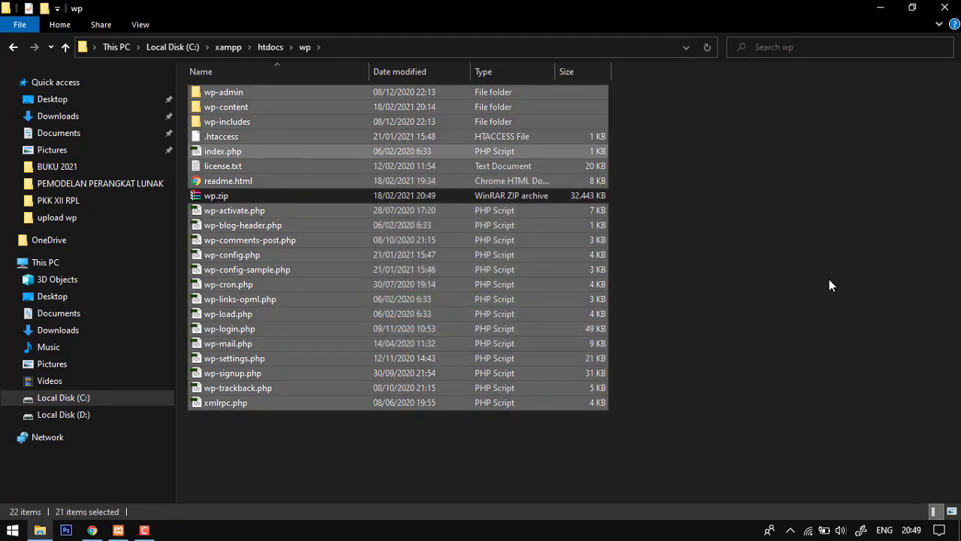
pyautogui.click(811, 160)
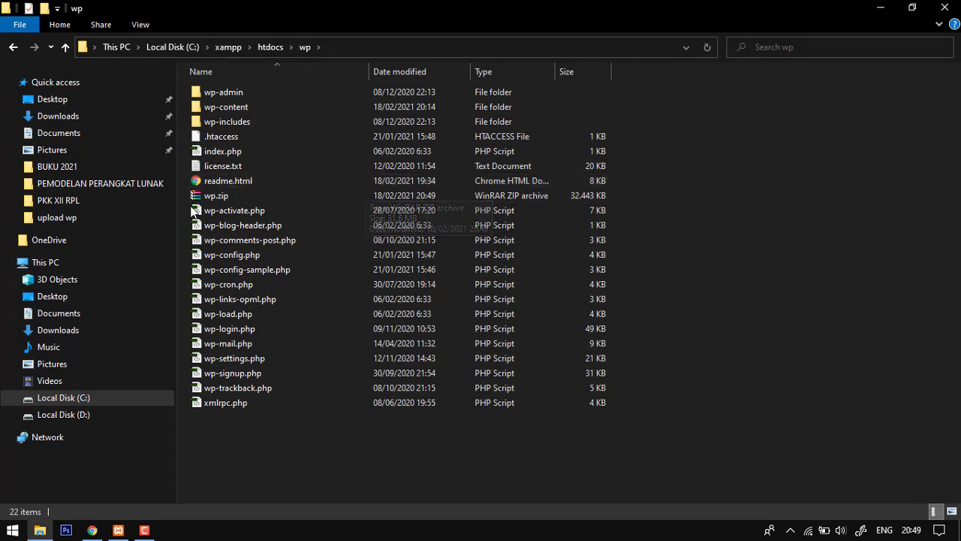
# - Move wp.zip from the C:\xampp\htdocs\wp folder into the upload wp folder on Local Disk (D:)
pyautogui.click(202, 196)
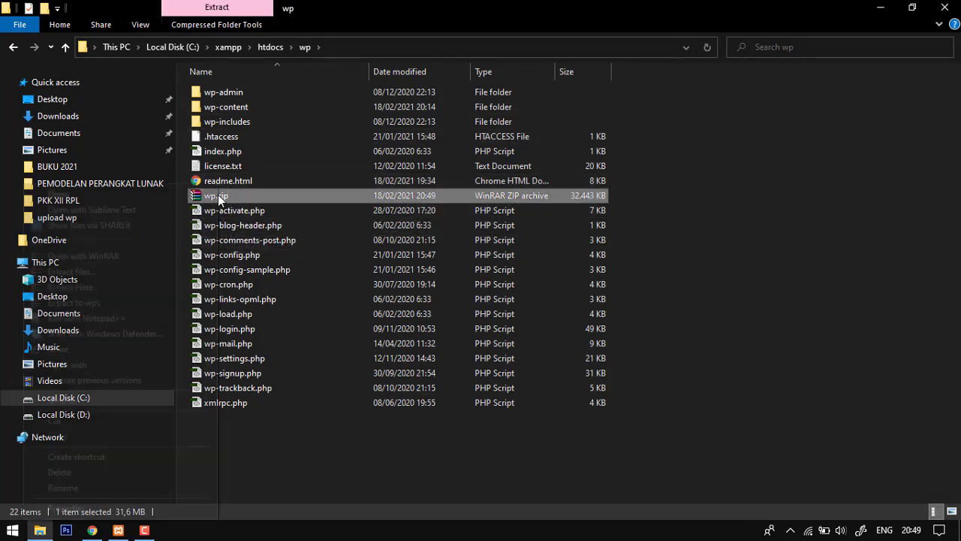
pyautogui.rightClick(219, 197)
pyautogui.click(83, 422)
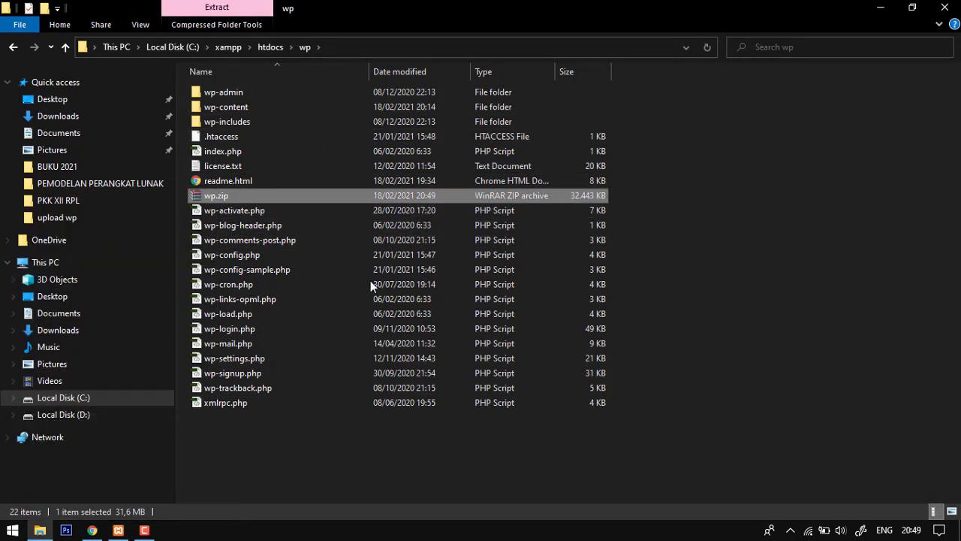
pyautogui.click(66, 414)
pyautogui.doubleClick(239, 273)
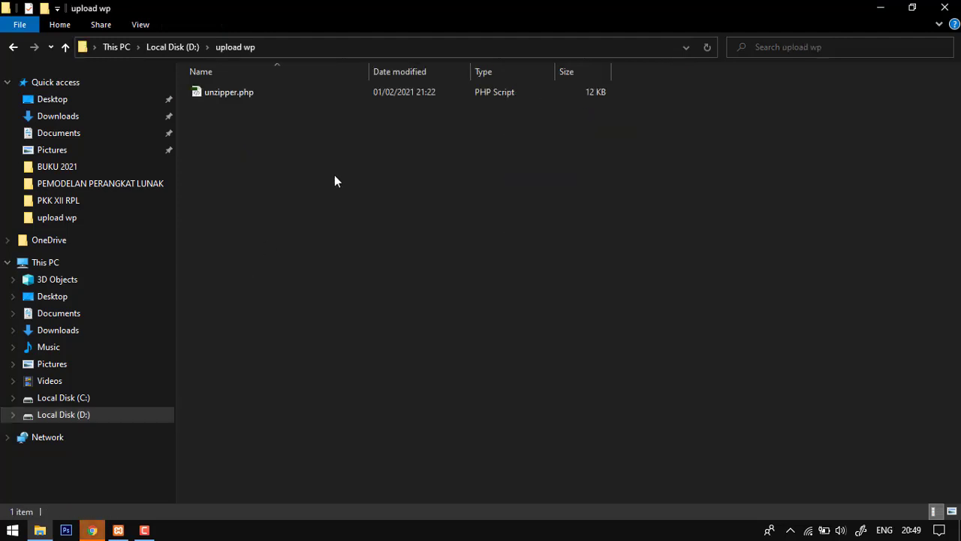
pyautogui.rightClick(338, 172)
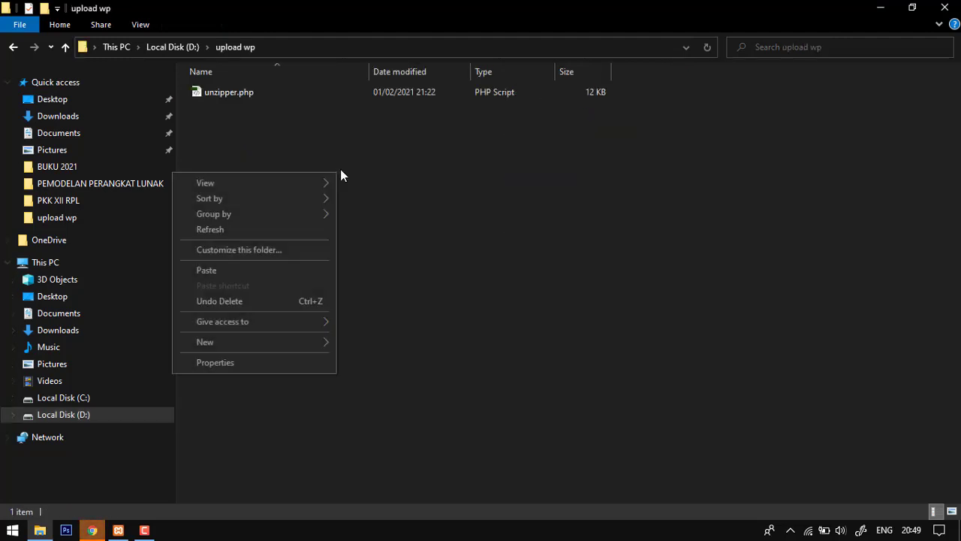
pyautogui.click(258, 270)
pyautogui.click(444, 212)
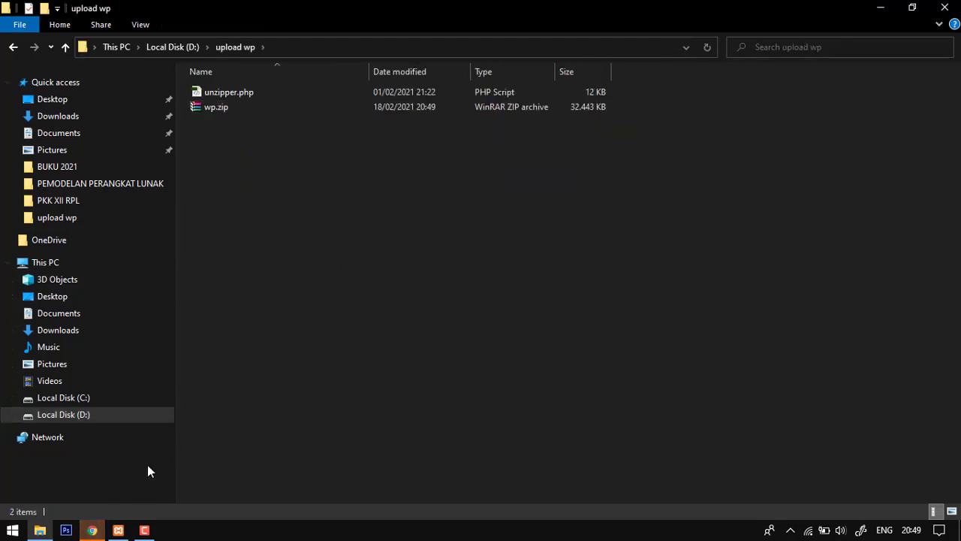
pyautogui.click(92, 530)
pyautogui.click(881, 10)
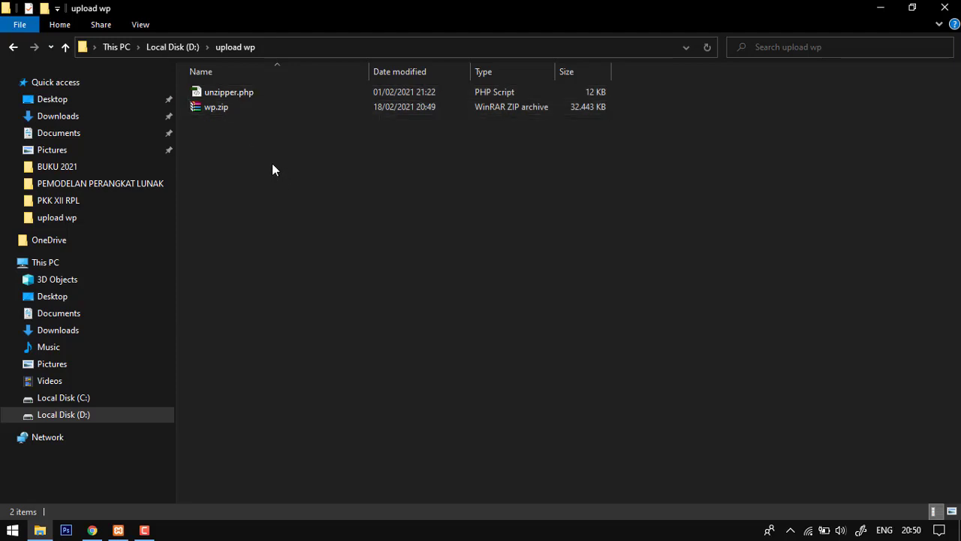
pyautogui.click(207, 110)
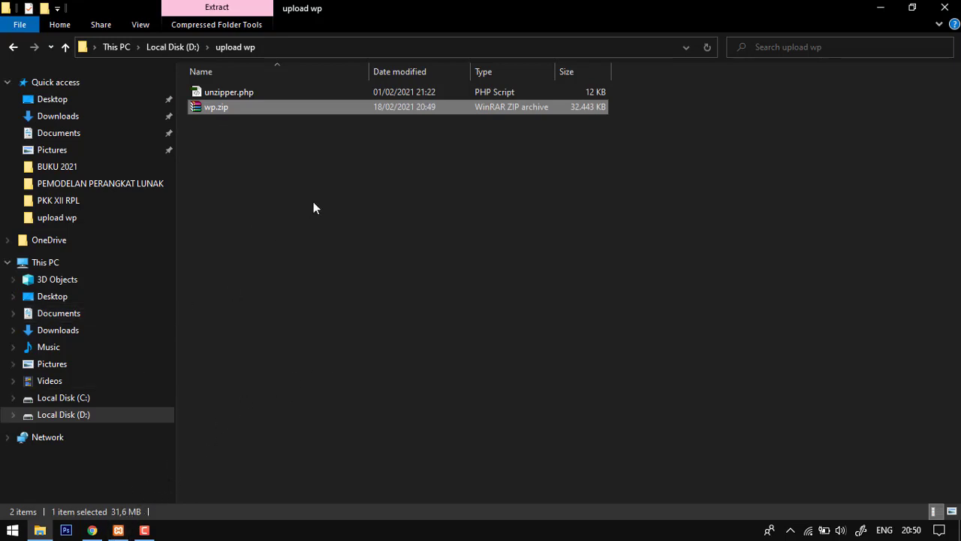
# - Switch to Google Chrome, load the XAMPP dashboard at localhost and open phpMyAdmin from it
pyautogui.click(120, 530)
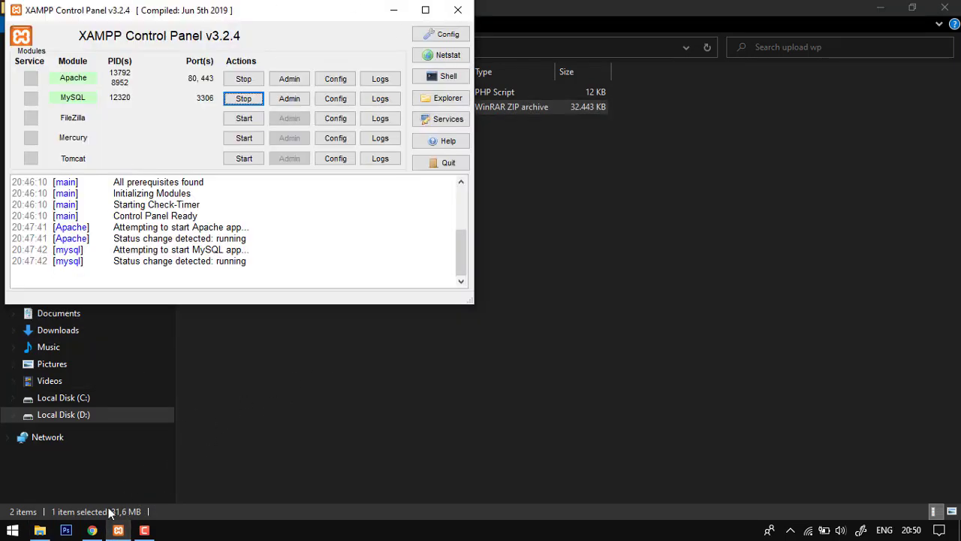
pyautogui.click(92, 530)
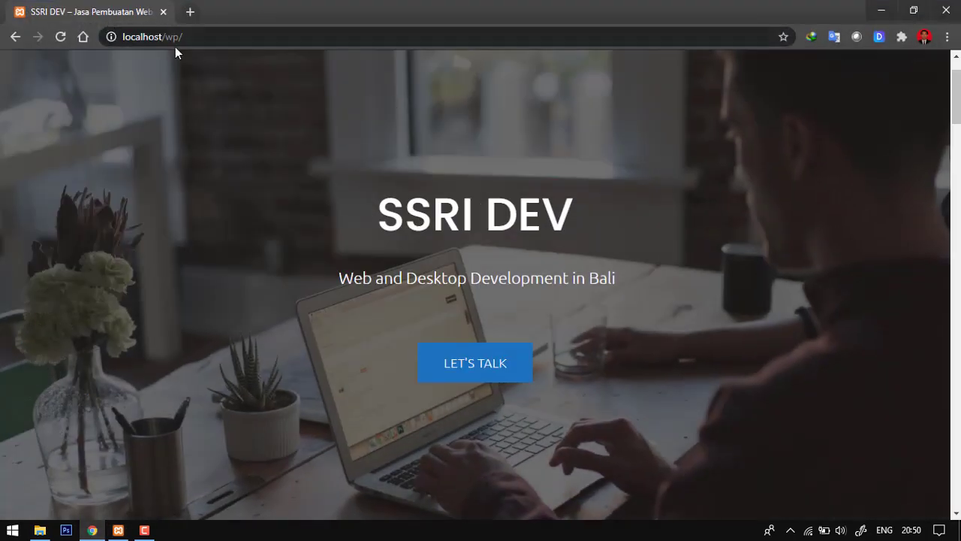
pyautogui.click(198, 45)
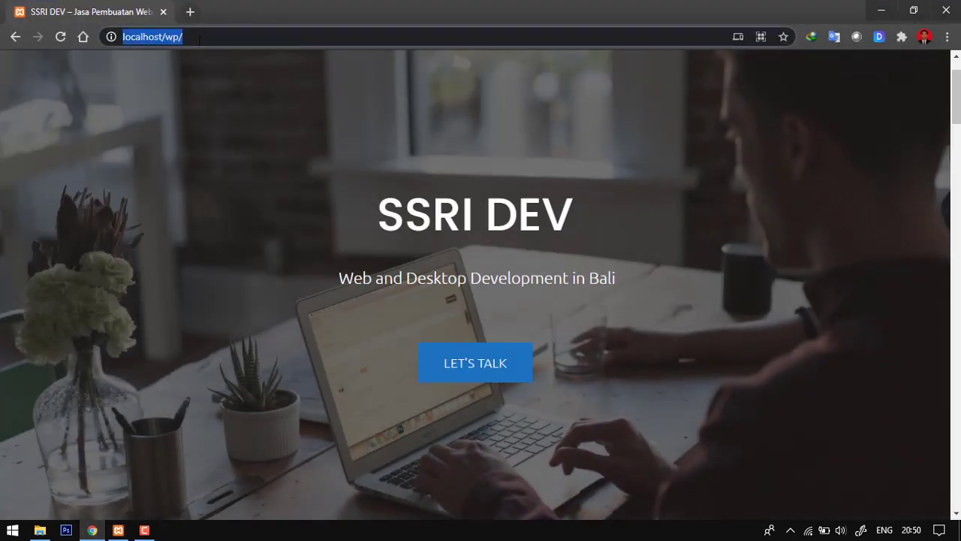
pyautogui.click(199, 37)
pyautogui.press('BackSpace')
pyautogui.press('BackSpace')
pyautogui.press('BackSpace')
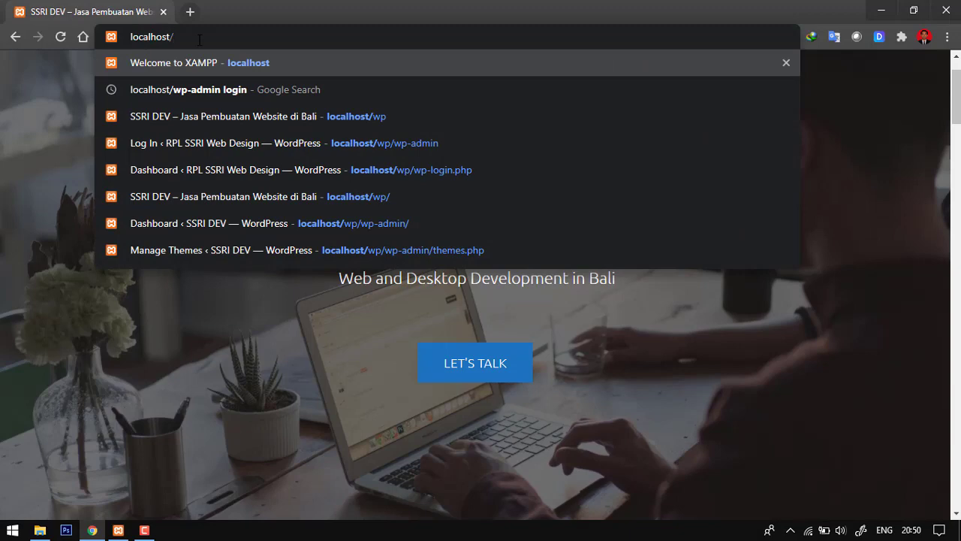
pyautogui.press('Return')
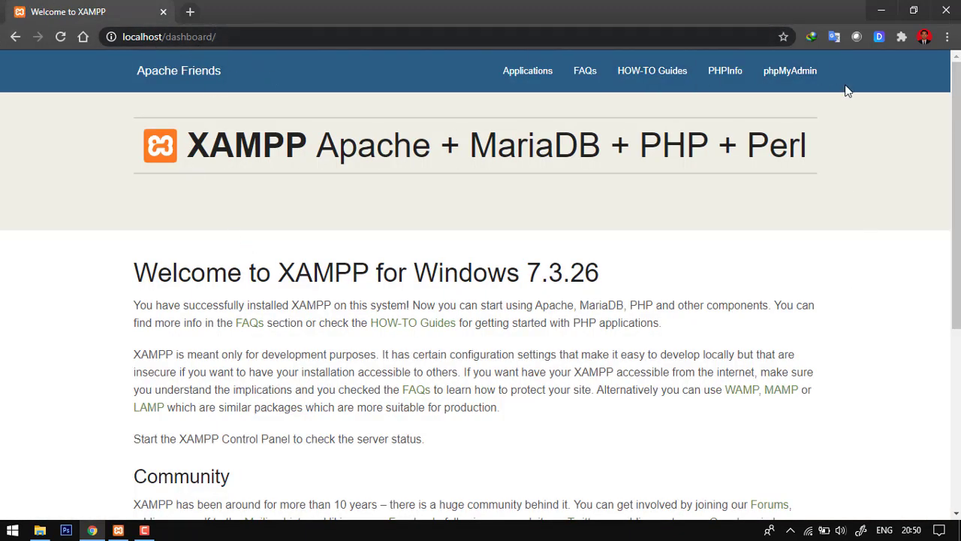
pyautogui.click(780, 82)
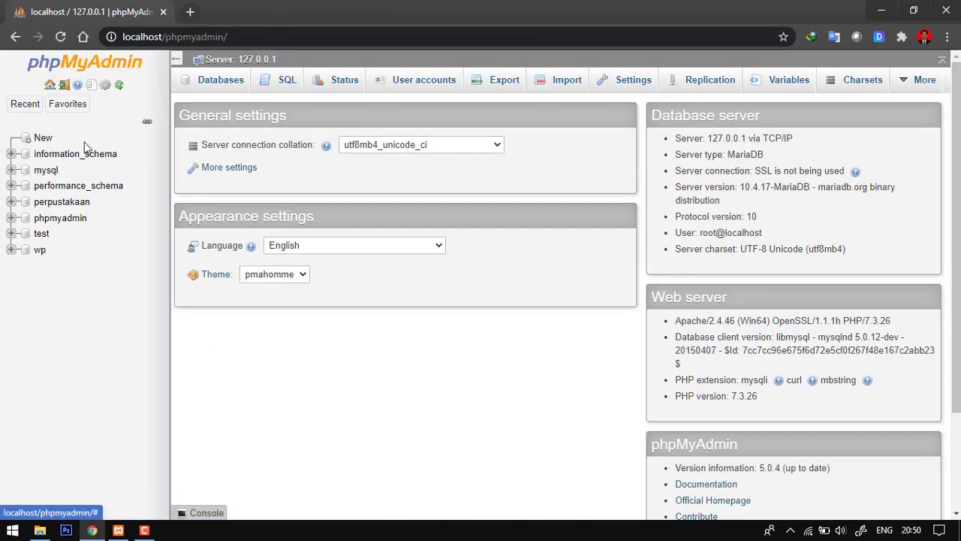
# - Export the wp database in SQL format with the Quick export method
pyautogui.click(38, 250)
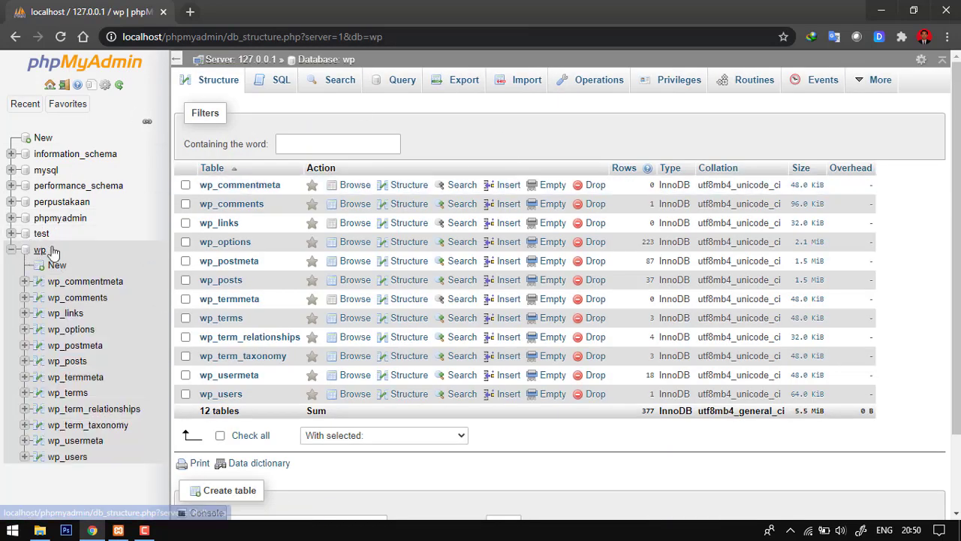
pyautogui.click(459, 85)
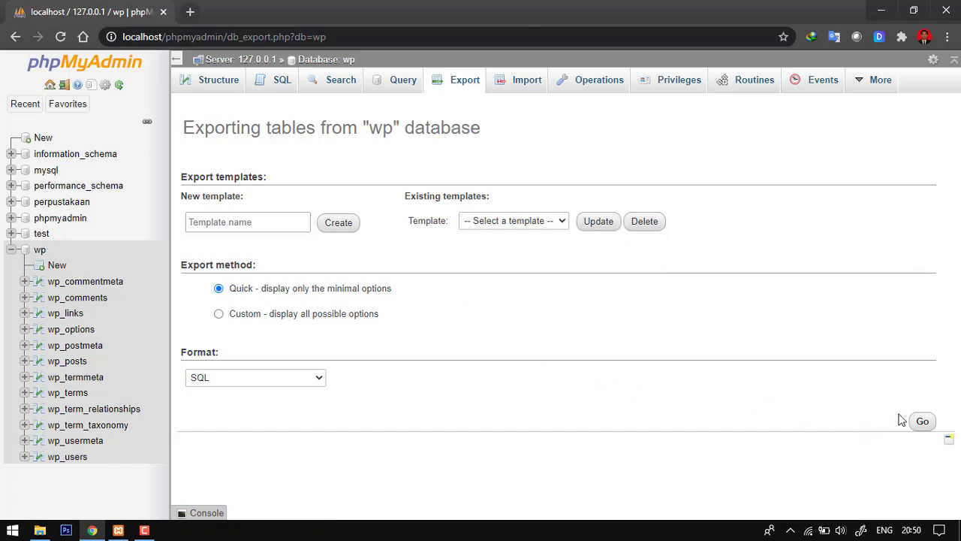
pyautogui.click(920, 421)
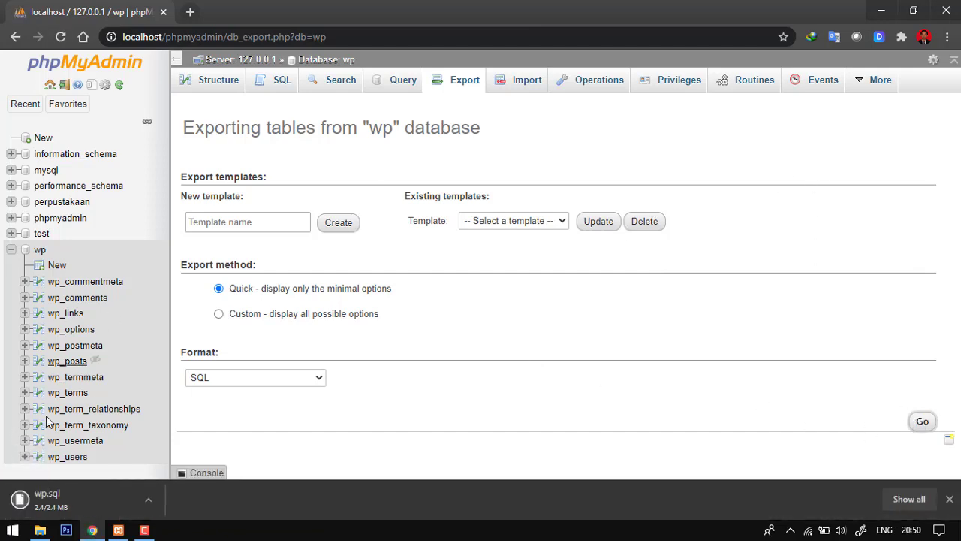
# - Show the downloaded wp.sql in its folder and move it into the upload wp folder on Local Disk (D:)
pyautogui.click(151, 499)
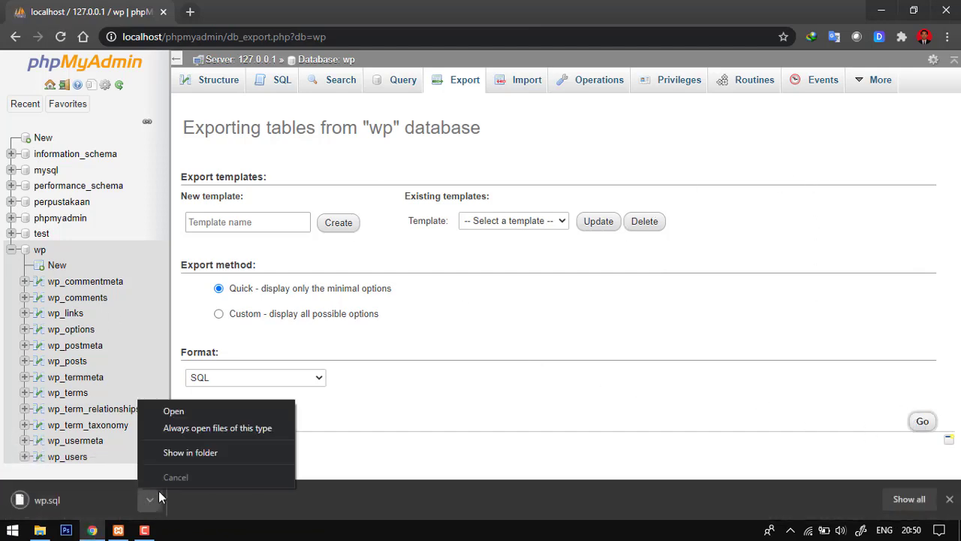
pyautogui.click(193, 454)
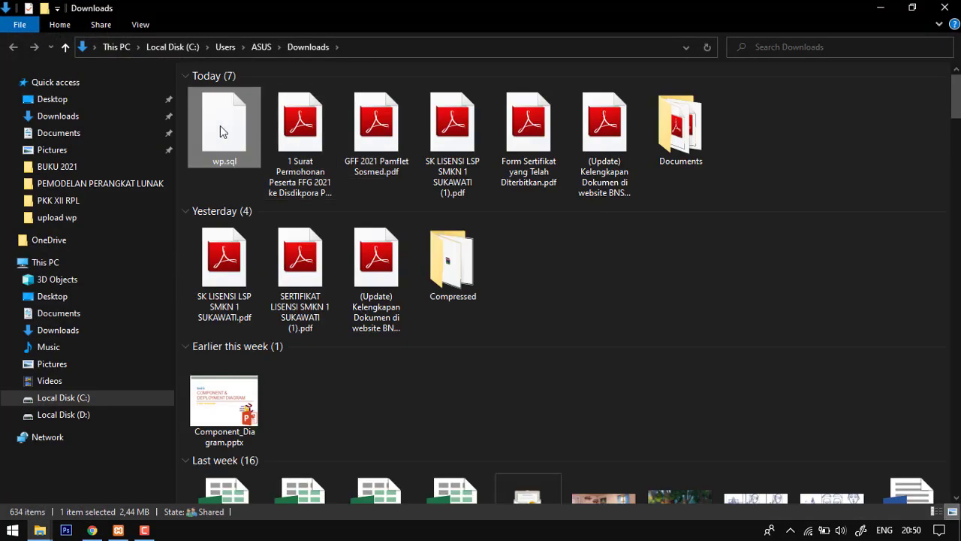
pyautogui.rightClick(228, 122)
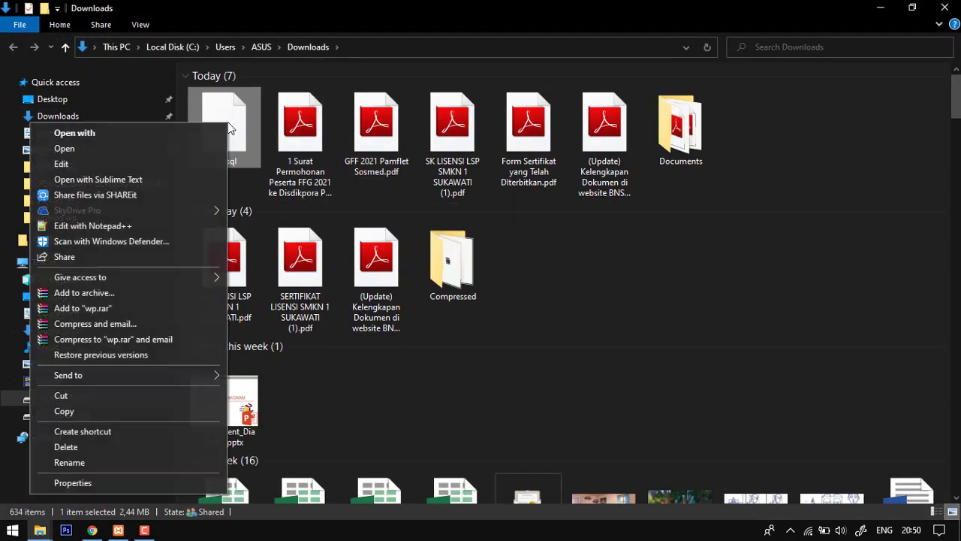
pyautogui.click(65, 397)
pyautogui.click(66, 415)
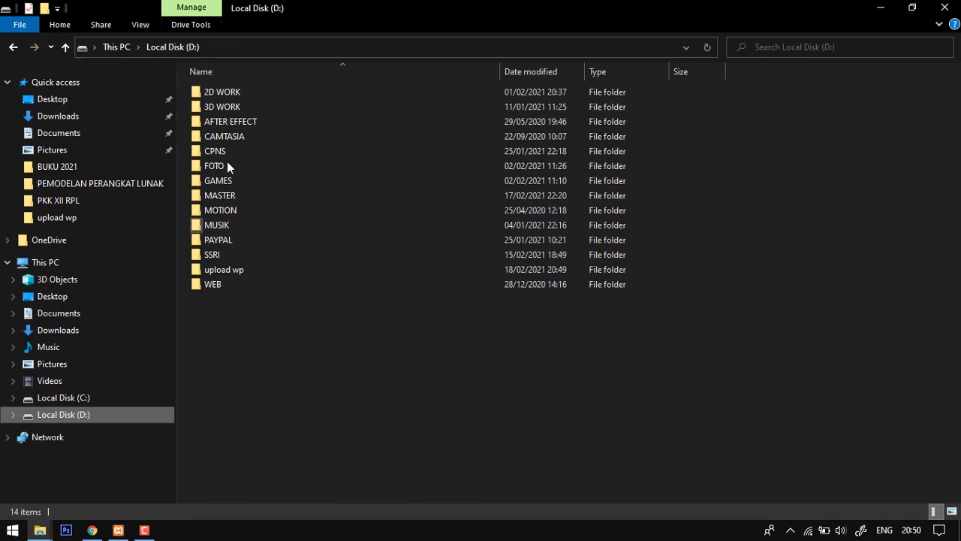
pyautogui.doubleClick(225, 270)
pyautogui.rightClick(297, 181)
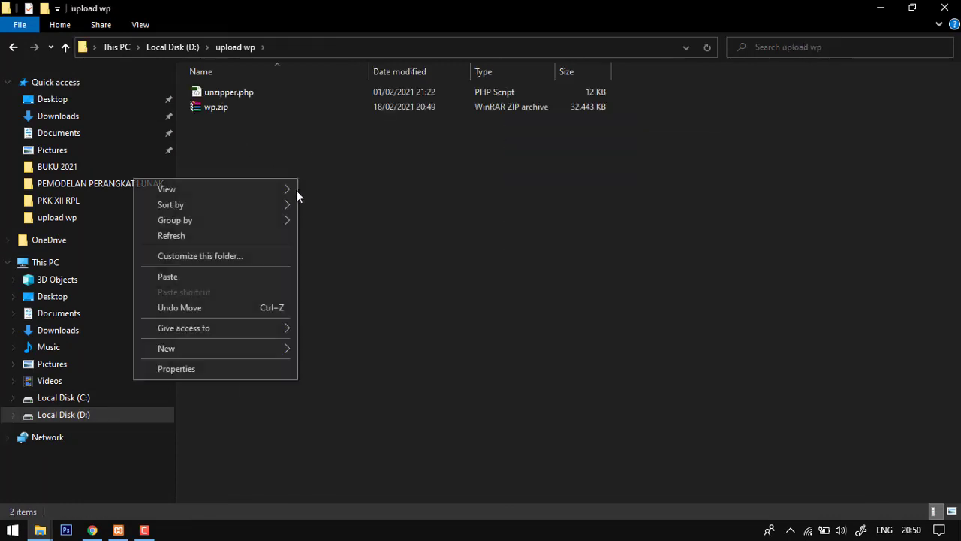
pyautogui.click(210, 277)
pyautogui.click(482, 191)
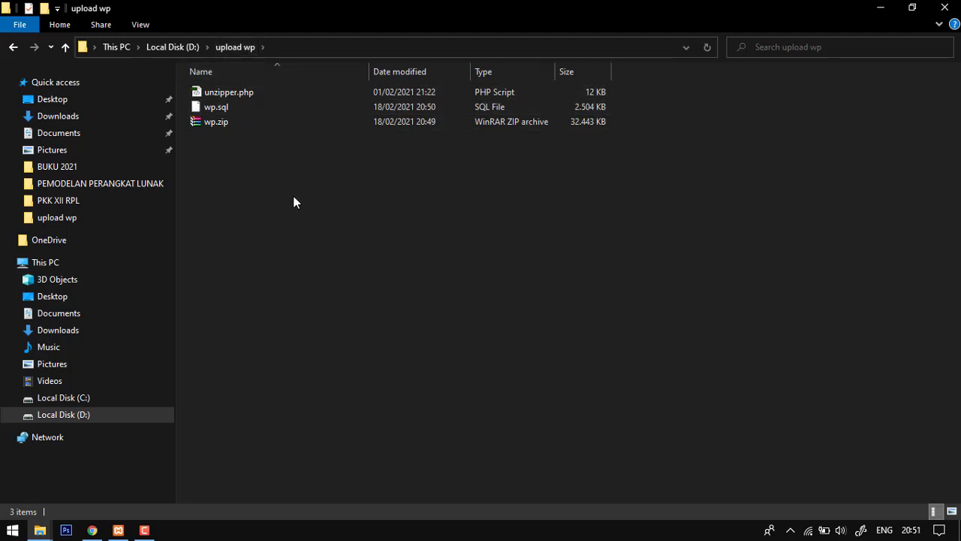
# - Switch to Google Chrome and close the phpMyAdmin export page
pyautogui.click(117, 532)
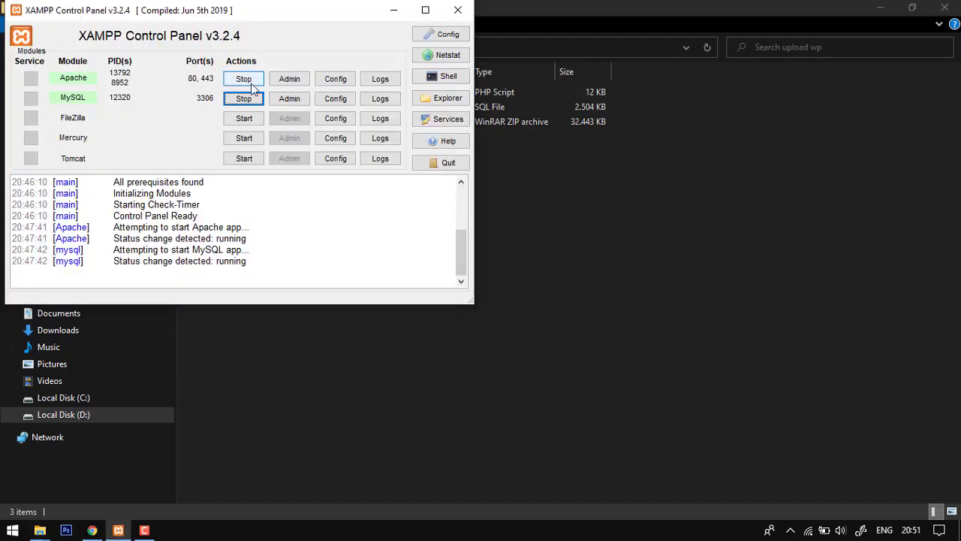
pyautogui.click(221, 405)
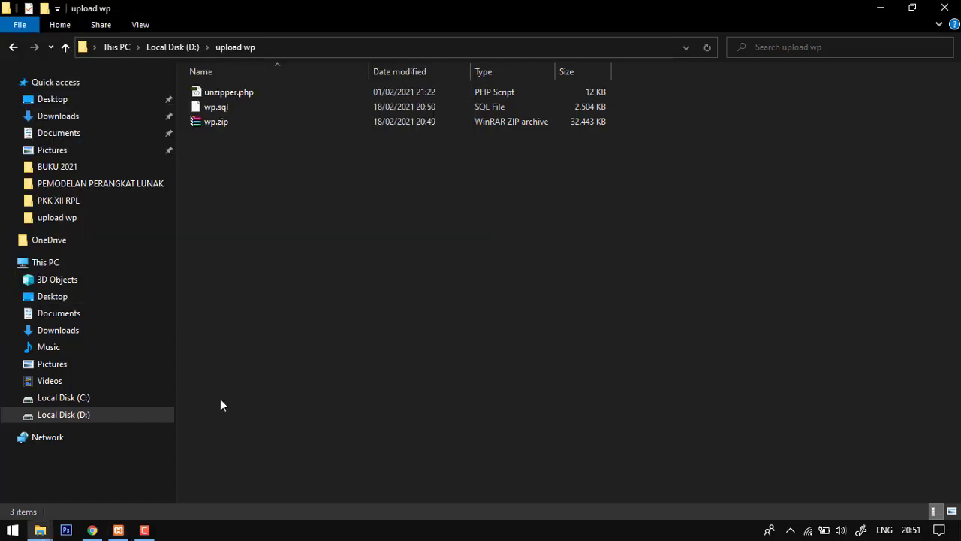
pyautogui.click(96, 531)
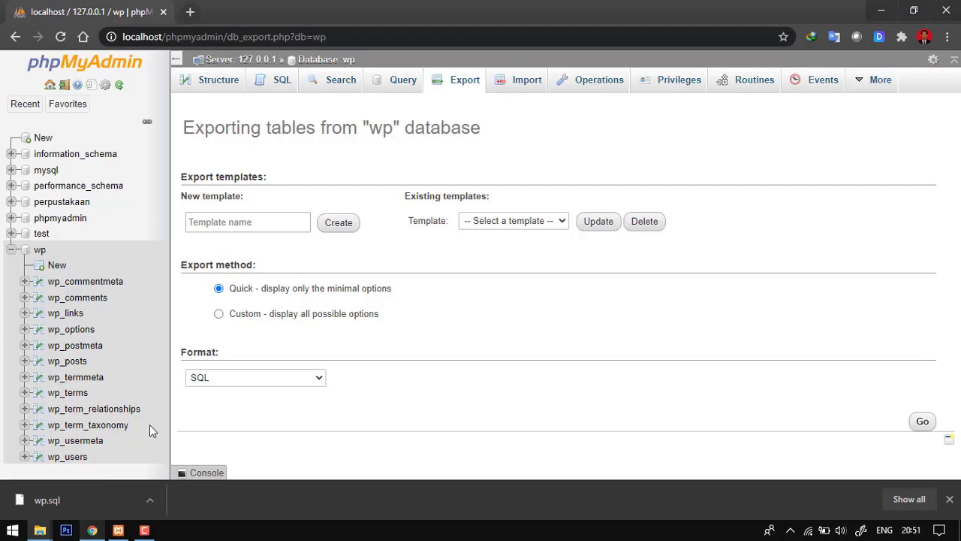
pyautogui.click(163, 15)
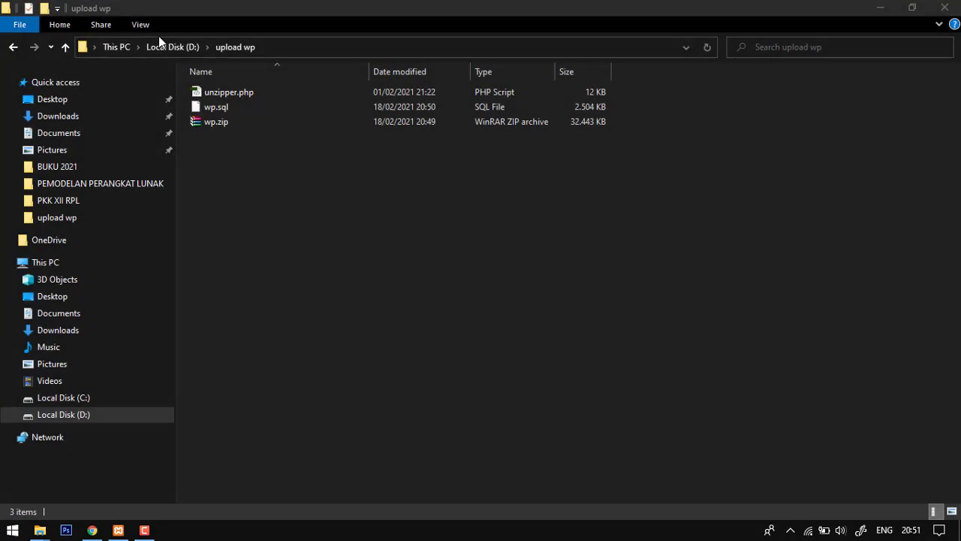
# - Switch to XAMPP Control Panel, stop the Apache and MySQL modules and close the panel window
pyautogui.click(118, 530)
pyautogui.click(244, 79)
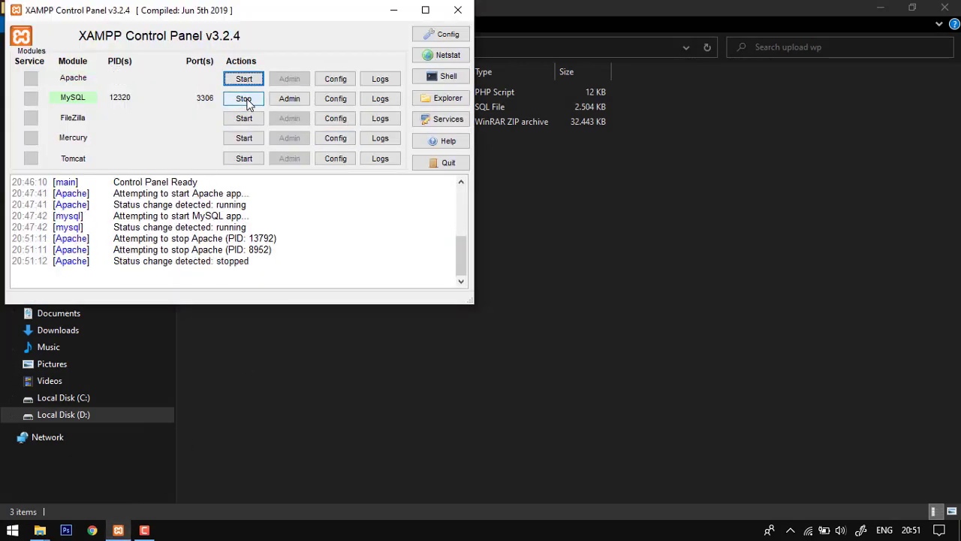
pyautogui.click(244, 99)
pyautogui.click(457, 9)
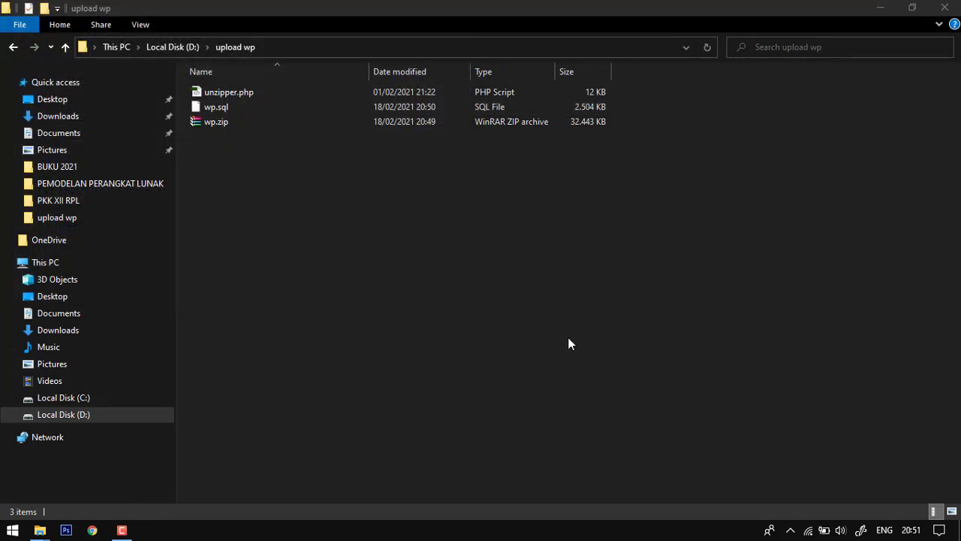
# - Start Google Chrome and open the google.com home page
pyautogui.click(91, 533)
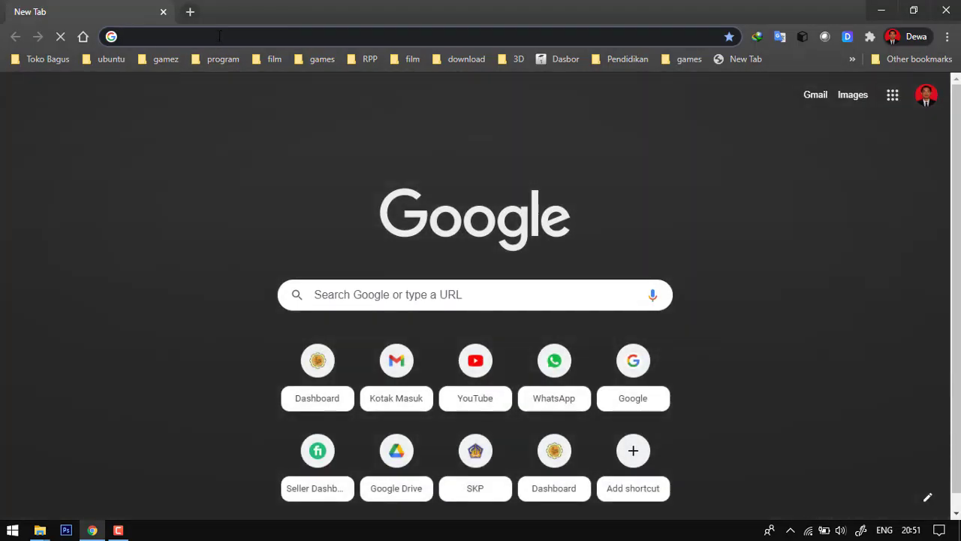
pyautogui.click(219, 35)
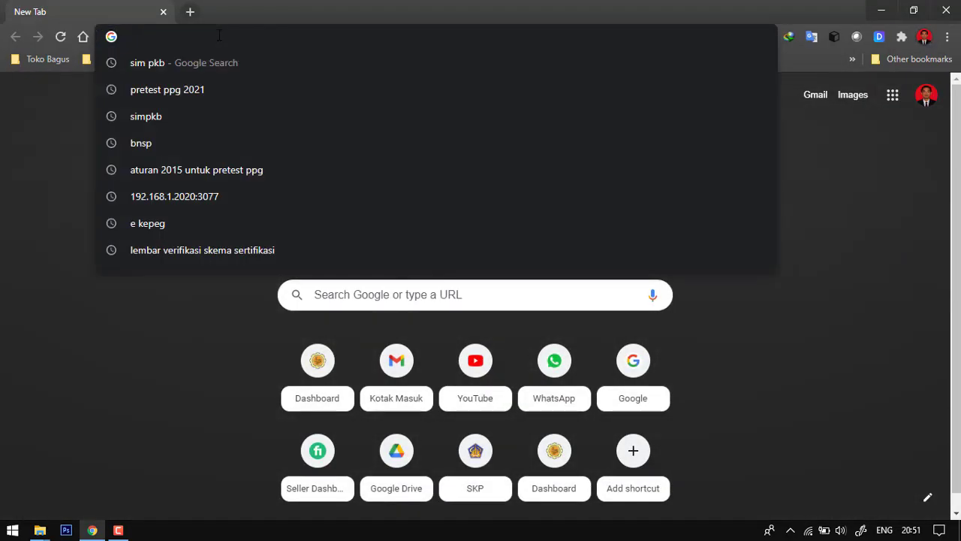
pyautogui.write('gg')
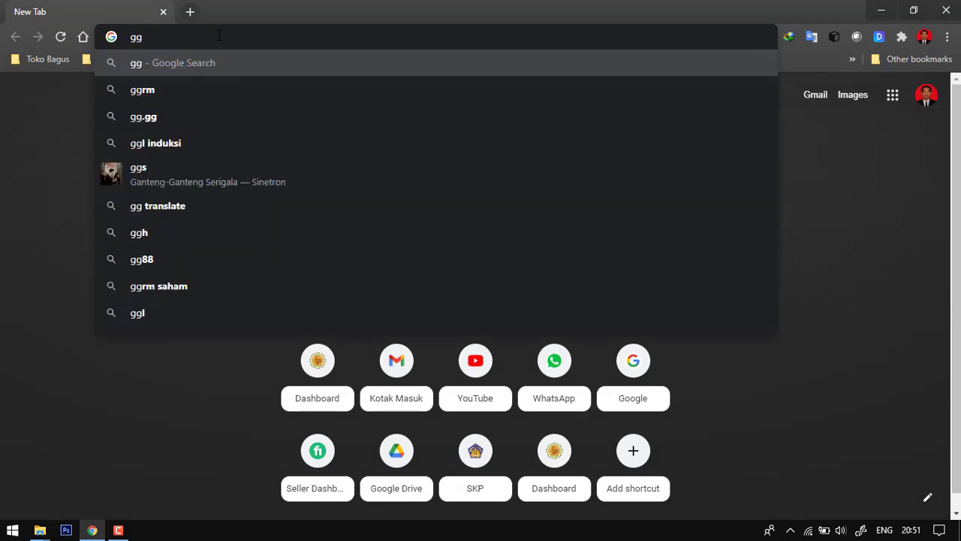
pyautogui.press('BackSpace')
pyautogui.write('oo')
pyautogui.press('Return')
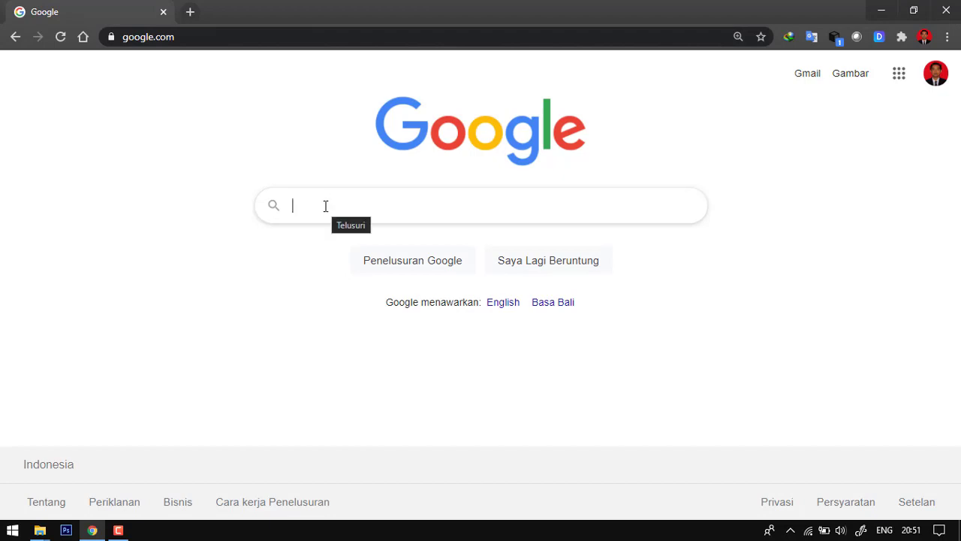
# - Search Google for 000webhost and open the id.000webhost.com site from the results
pyautogui.write('000')
pyautogui.press('Down')
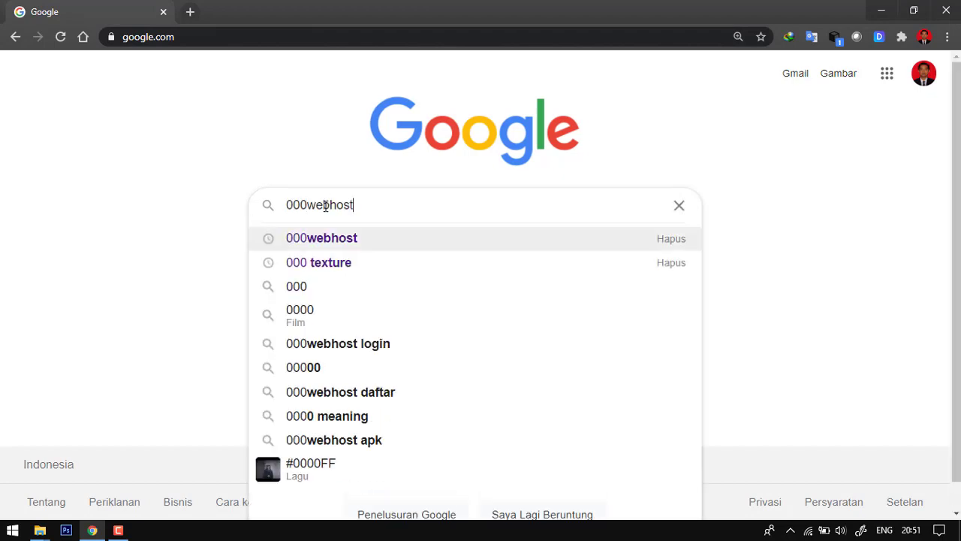
pyautogui.click(340, 239)
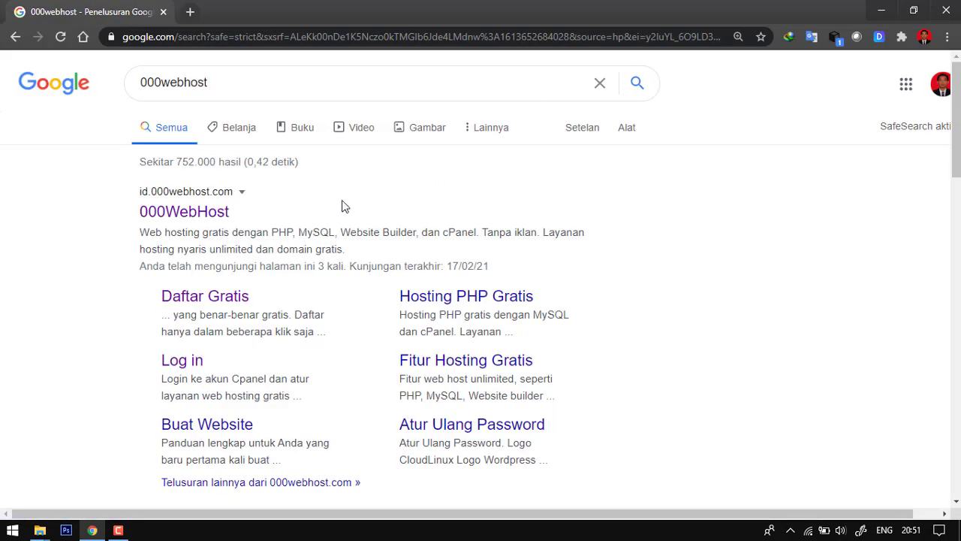
pyautogui.click(215, 219)
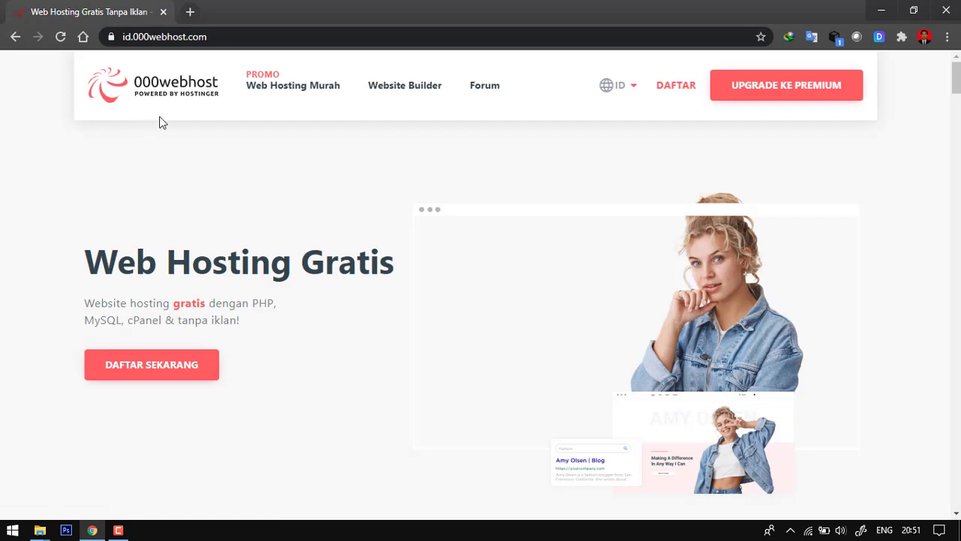
# - Look over the 000webhost home page and open its DAFTAR page
pyautogui.scroll(-3, 310, 180)
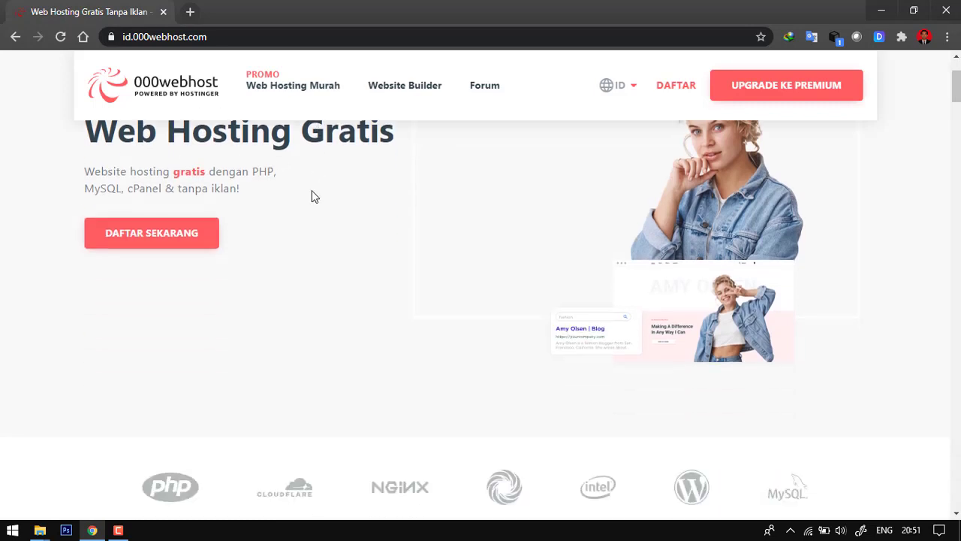
pyautogui.scroll(3, 312, 195)
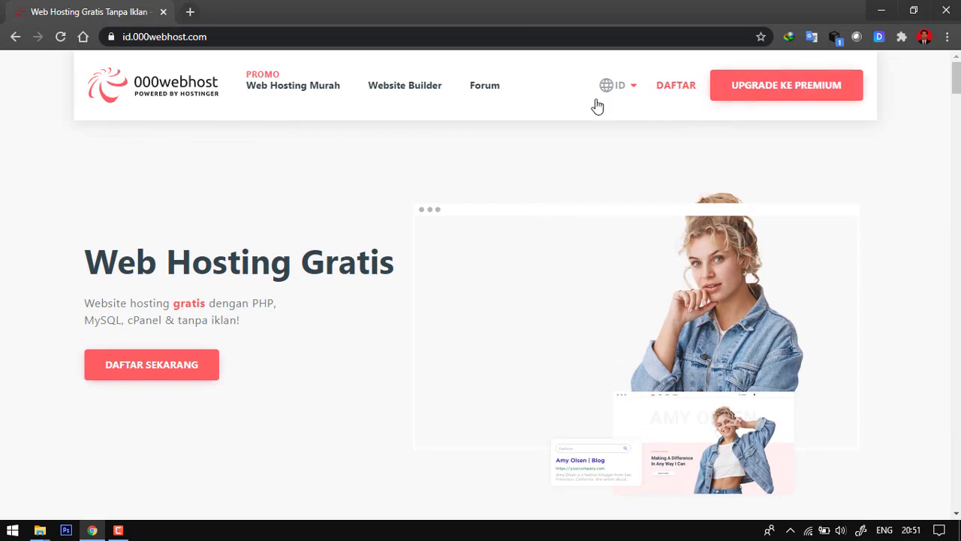
pyautogui.scroll(-4, 513, 260)
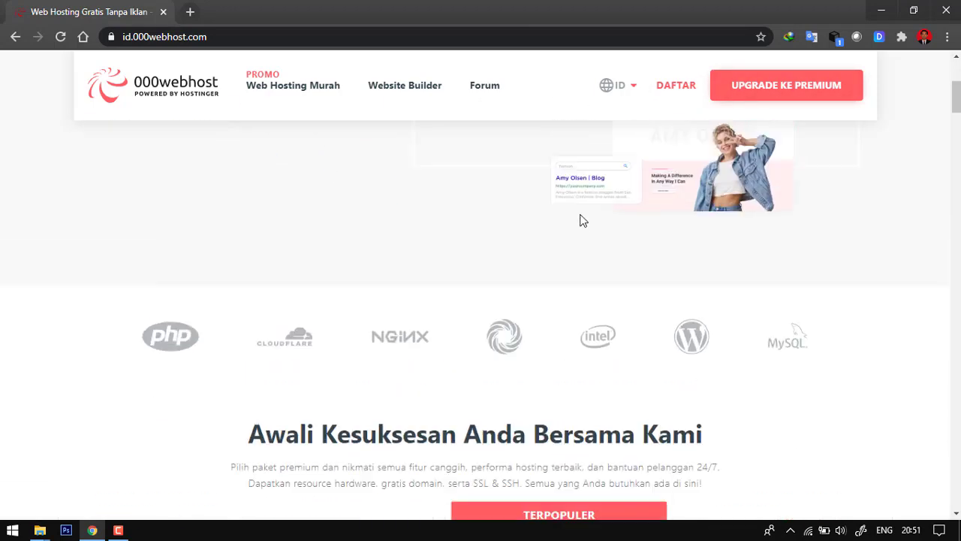
pyautogui.scroll(2, 623, 165)
pyautogui.click(677, 89)
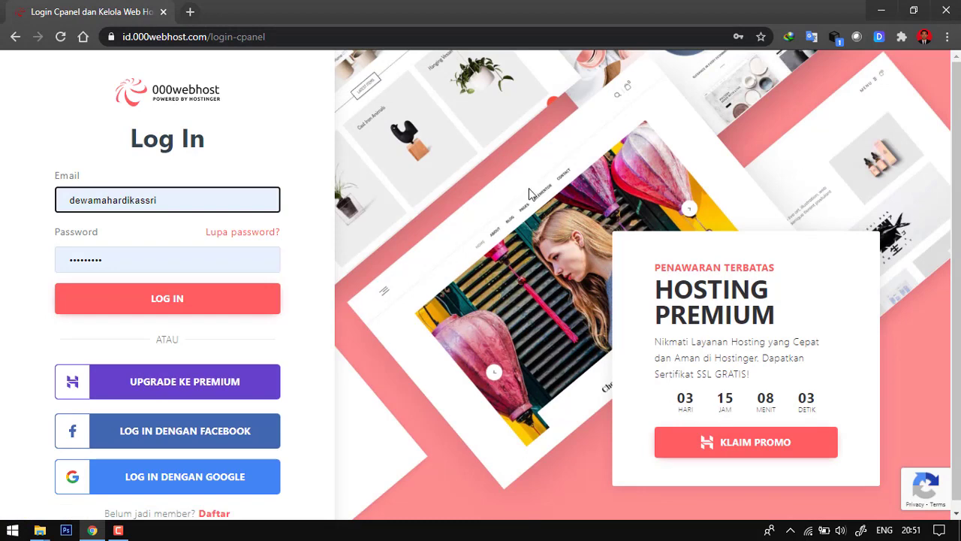
# - Log in to 000webhost with the site owner's Google account and dismiss the browser's extension warning
pyautogui.scroll(-1, 530, 194)
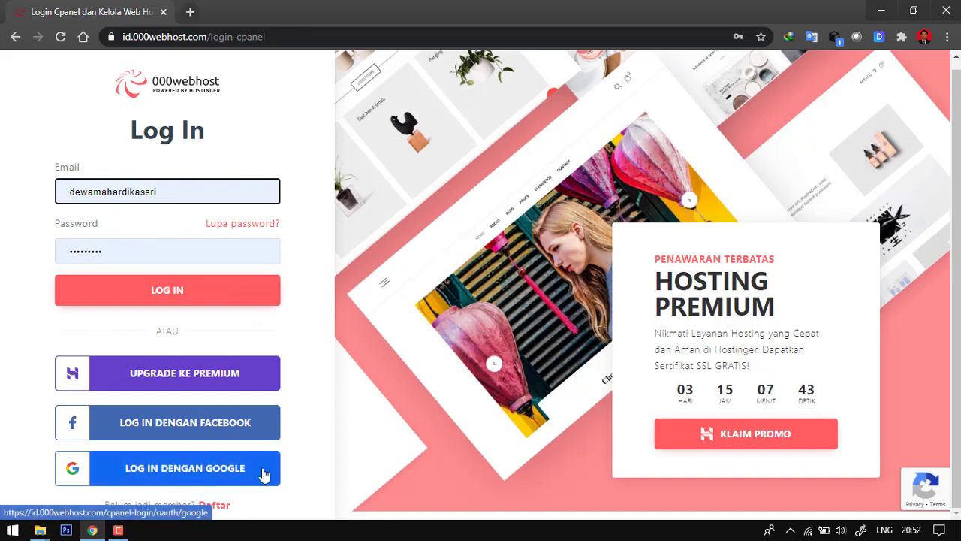
pyautogui.click(203, 474)
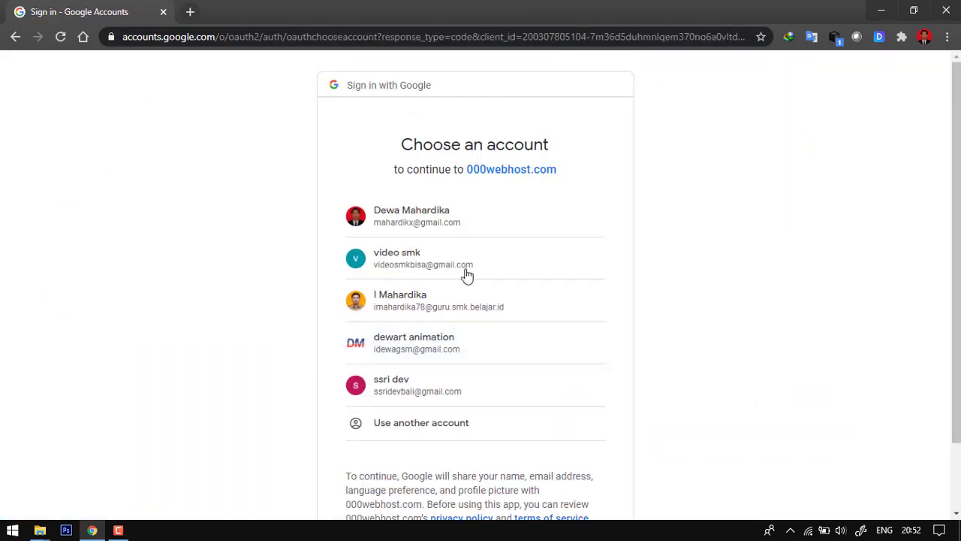
pyautogui.click(405, 389)
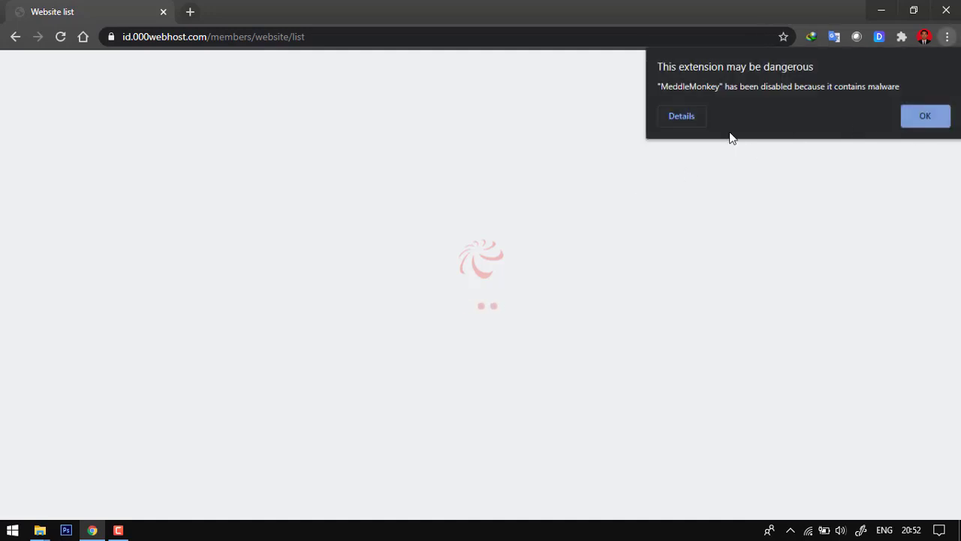
pyautogui.click(915, 116)
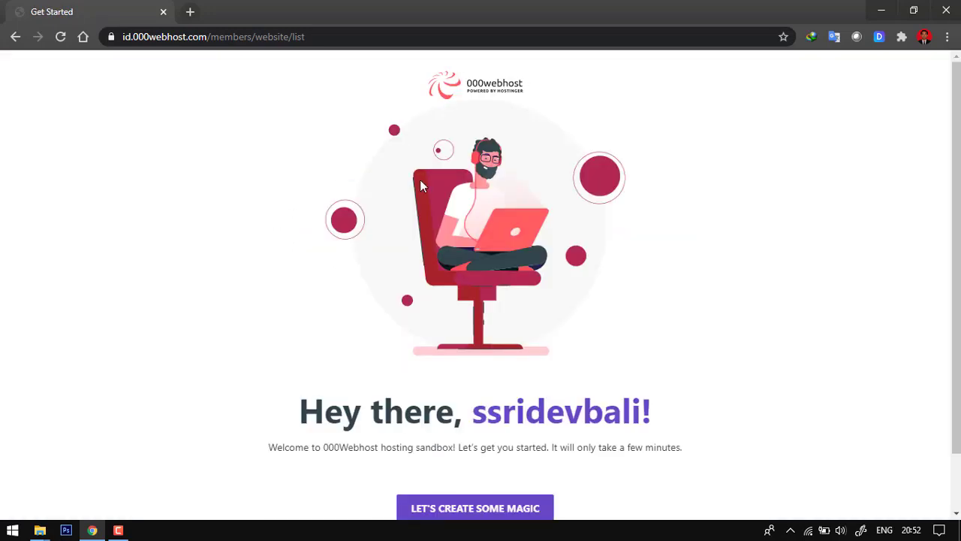
# - Start the 000webhost setup wizard and choose Lainnya as the purpose of the site
pyautogui.scroll(-1, 526, 201)
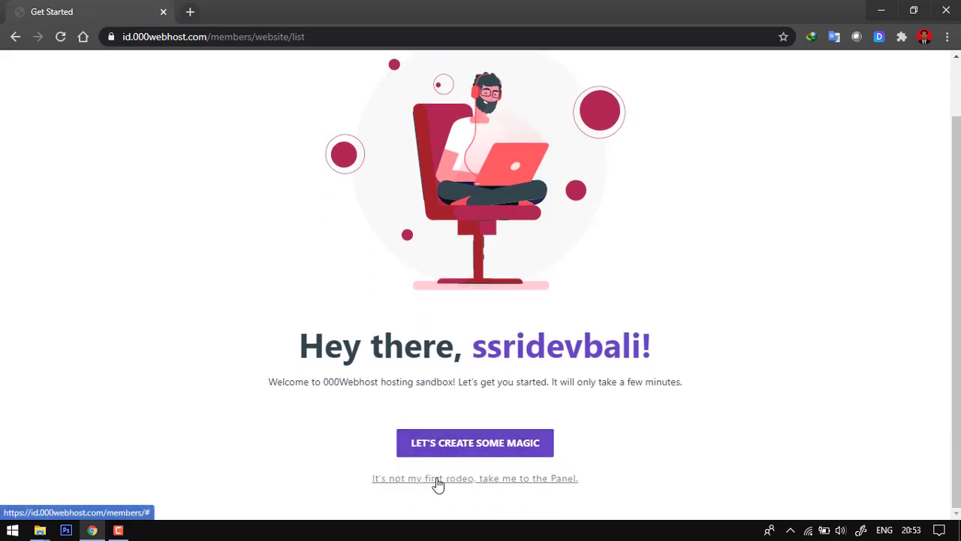
pyautogui.click(475, 443)
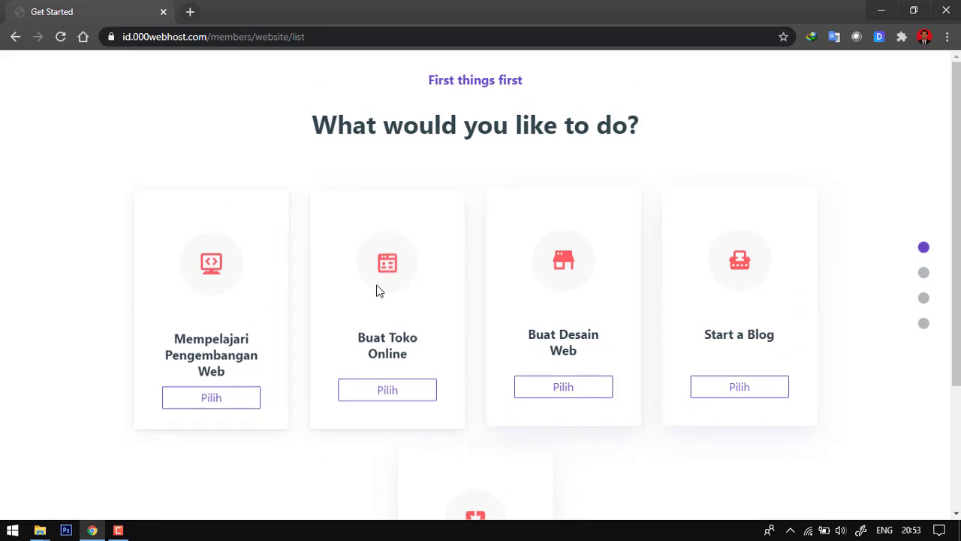
pyautogui.scroll(-2, 835, 287)
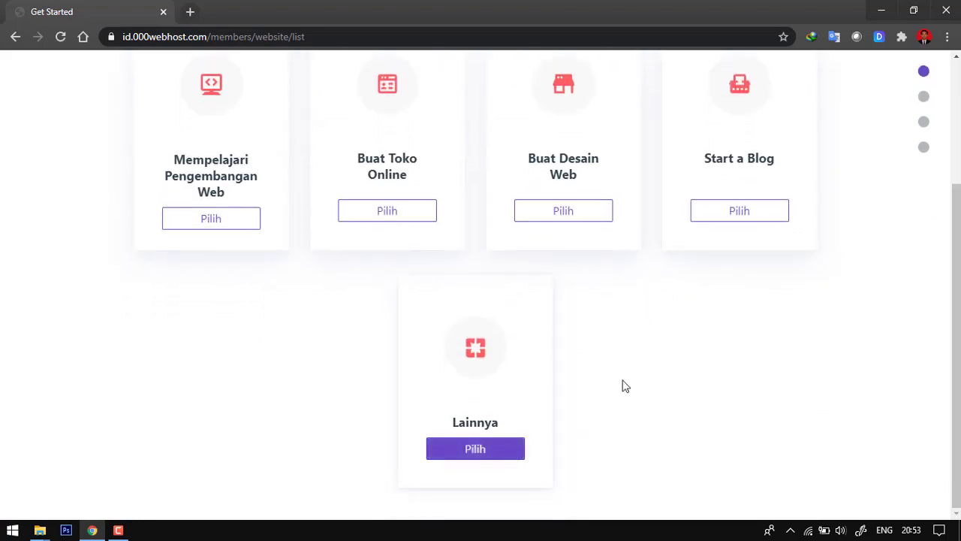
pyautogui.click(489, 460)
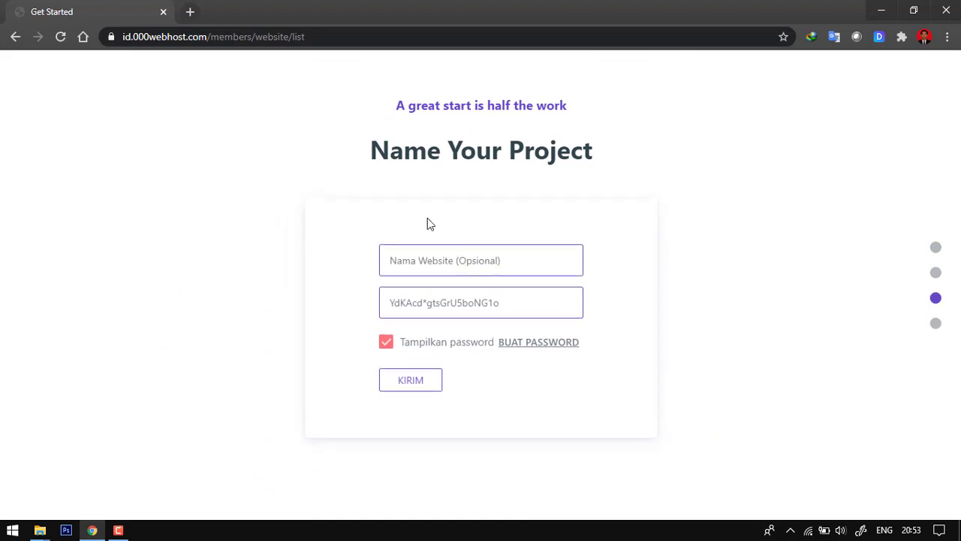
# - Name the new website project ssridev
pyautogui.click(437, 261)
pyautogui.click(661, 258)
pyautogui.click(513, 261)
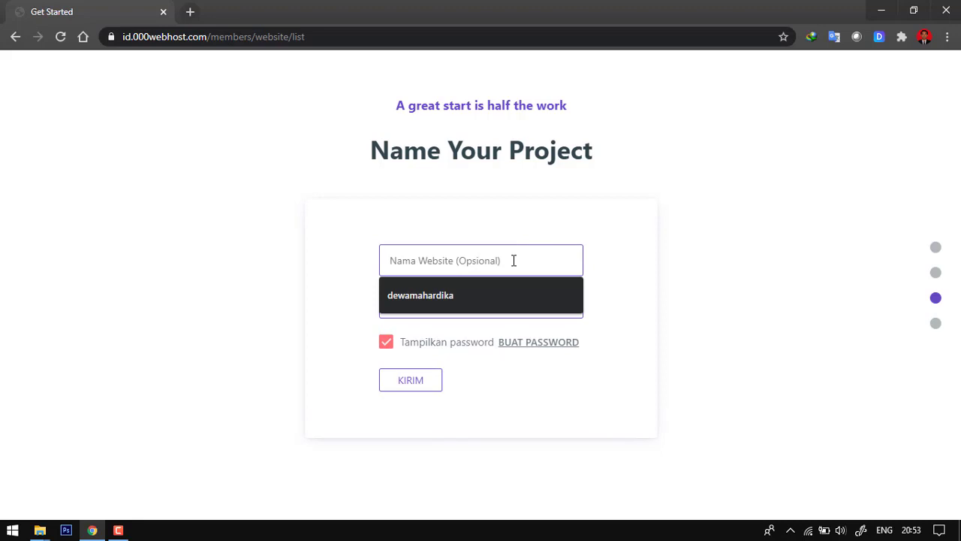
pyautogui.write('ssridev')
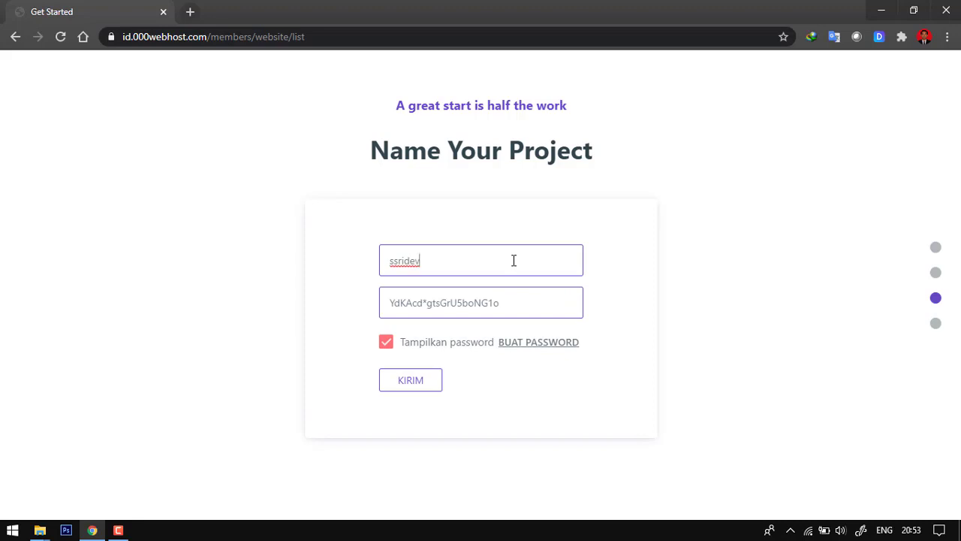
pyautogui.click(642, 232)
# - Hide the website password, replace the generated one with a custom password and submit the project form
pyautogui.moveTo(536, 302); pyautogui.dragTo(373, 317)
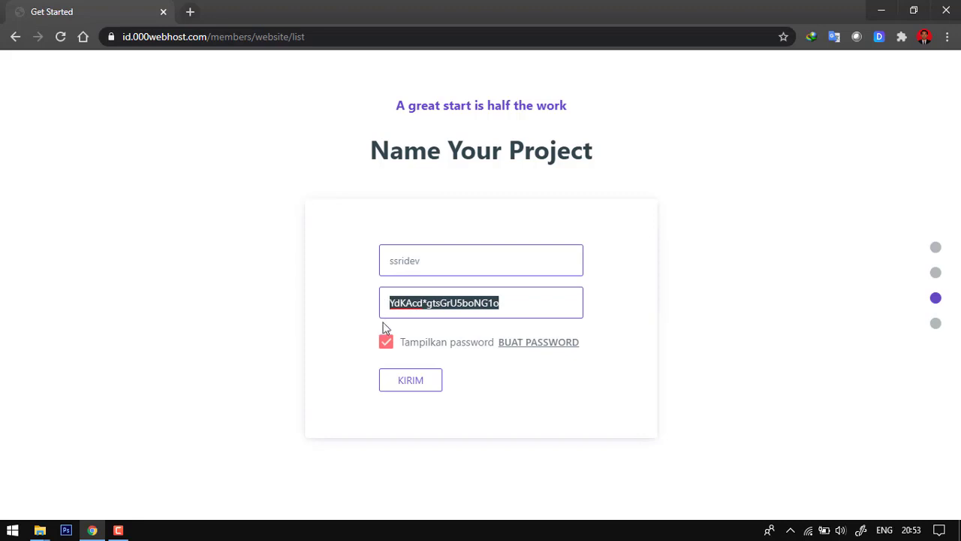
pyautogui.click(413, 346)
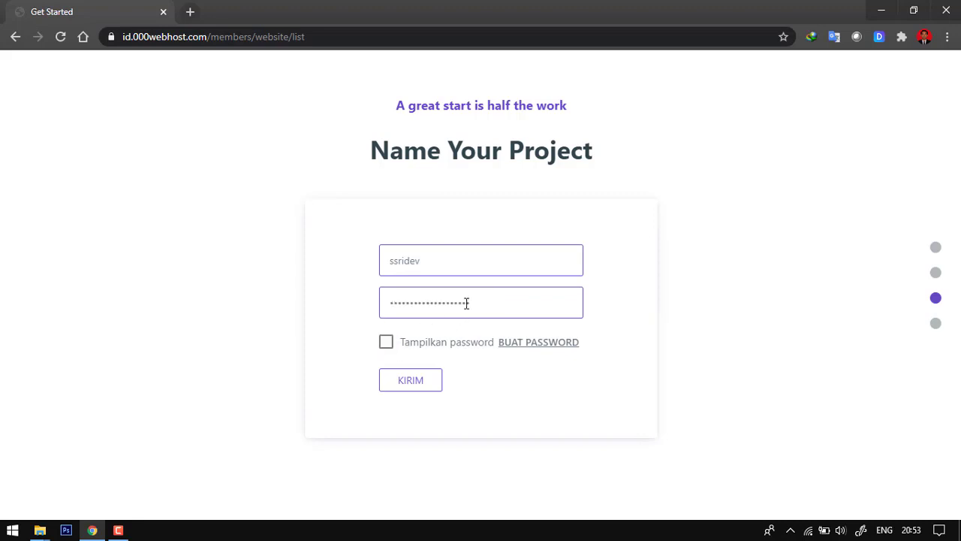
pyautogui.moveTo(468, 303); pyautogui.dragTo(375, 314)
pyautogui.press('BackSpace')
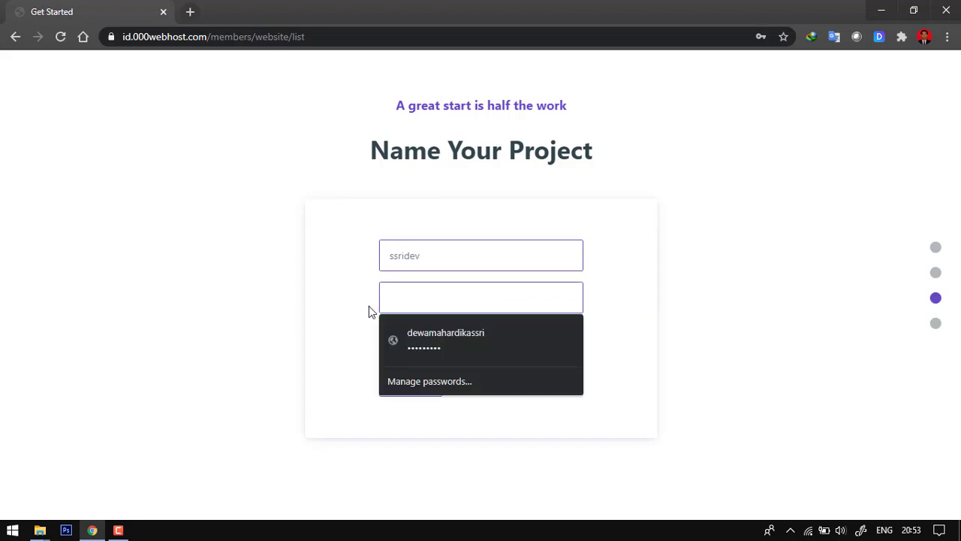
pyautogui.write('Y******')
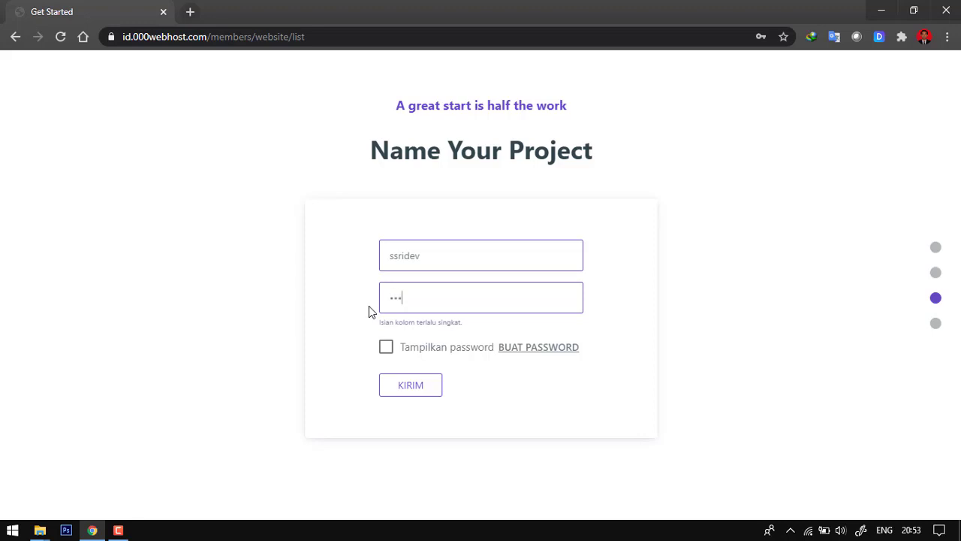
pyautogui.write('*****')
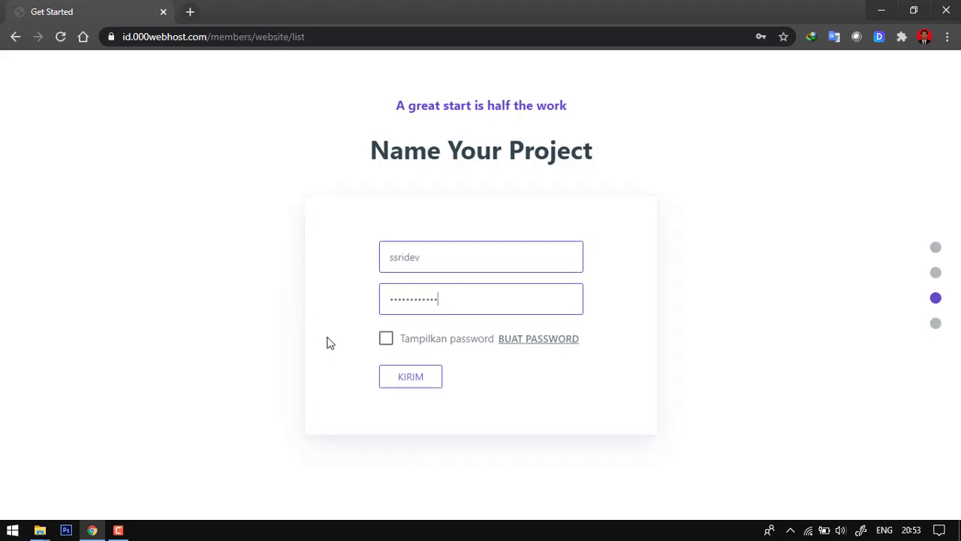
pyautogui.click(429, 381)
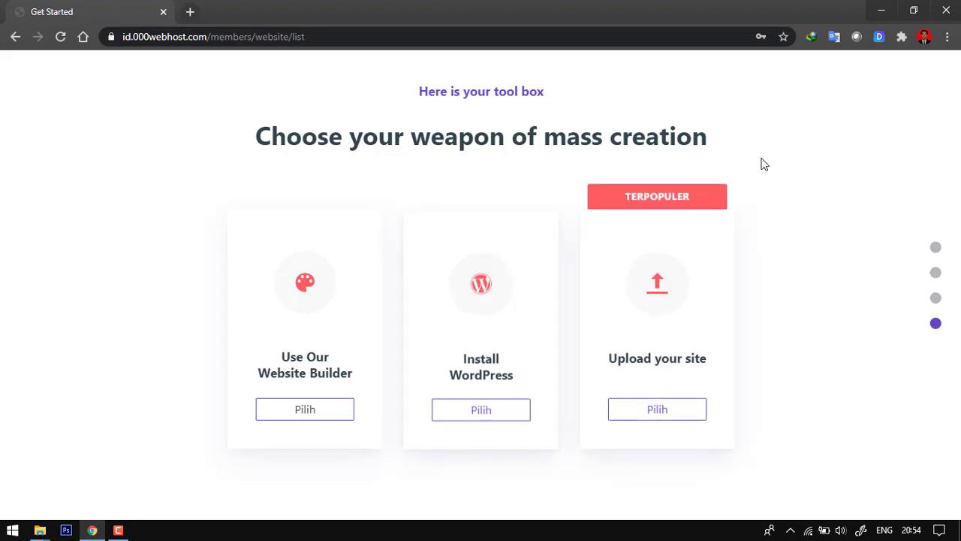
# - Choose Upload your site as the creation method and open the public_html folder in the file manager
pyautogui.click(660, 414)
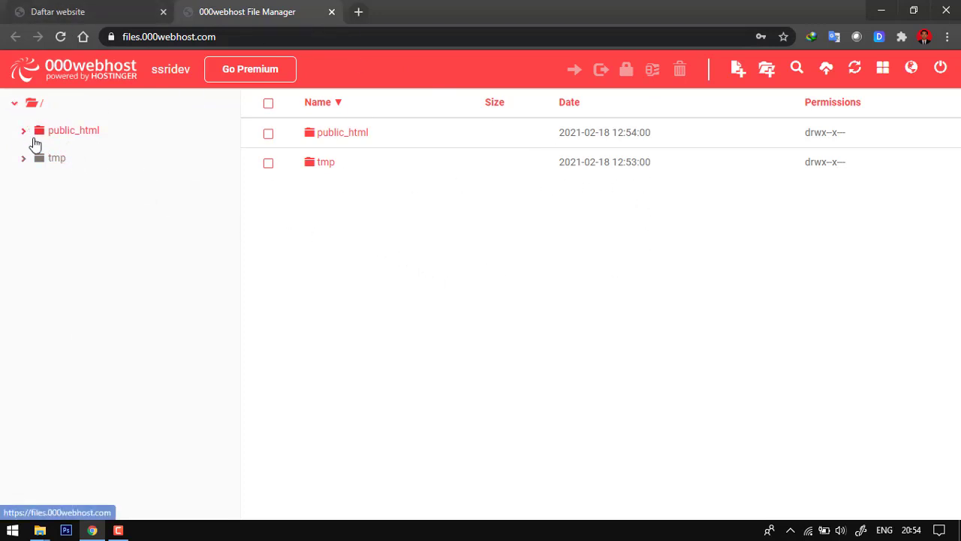
pyautogui.click(362, 142)
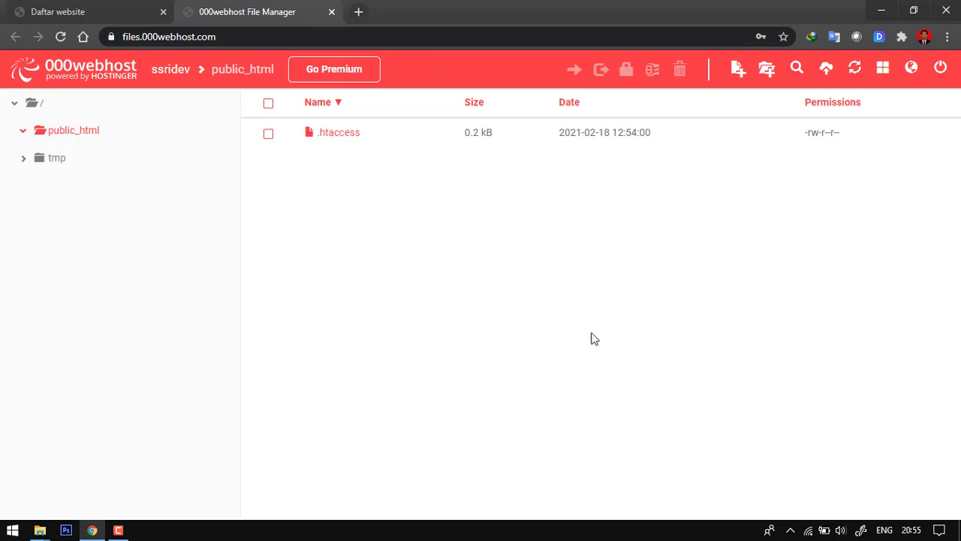
# - Close the duplicate upload wp folder window and upload unzipper.php and wp.zip from the remaining one to public_html
pyautogui.click(40, 530)
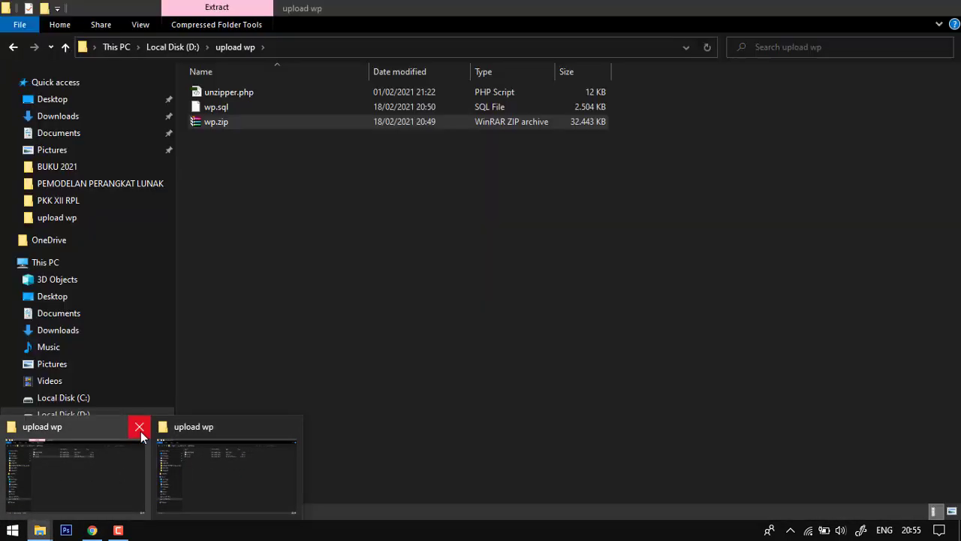
pyautogui.click(140, 427)
pyautogui.click(95, 479)
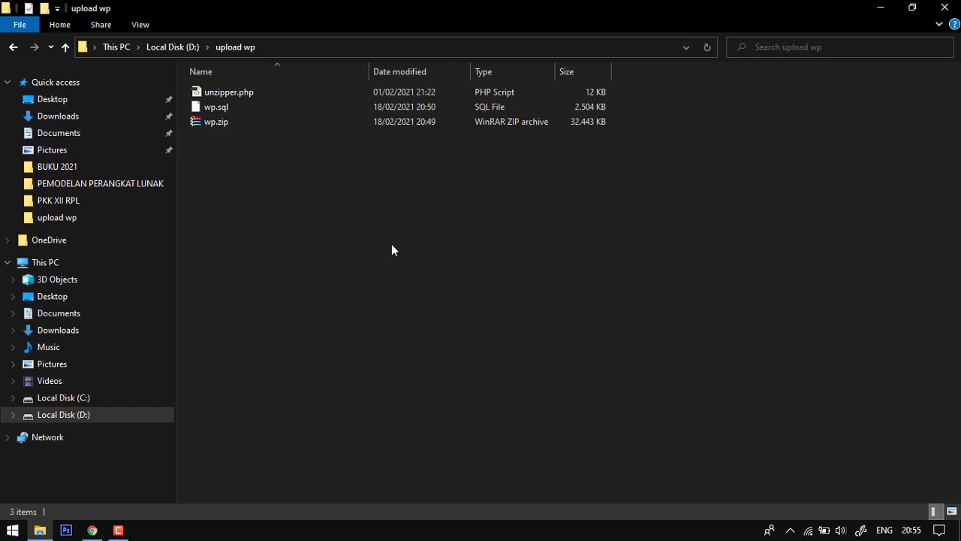
pyautogui.click(227, 121)
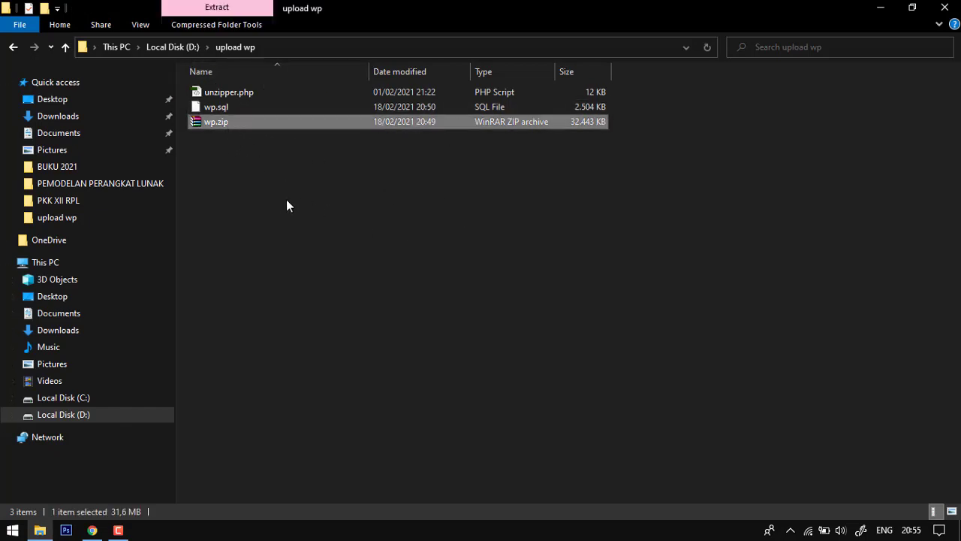
pyautogui.keyDown('ctrl'); pyautogui.click(254, 93); pyautogui.keyUp('ctrl')
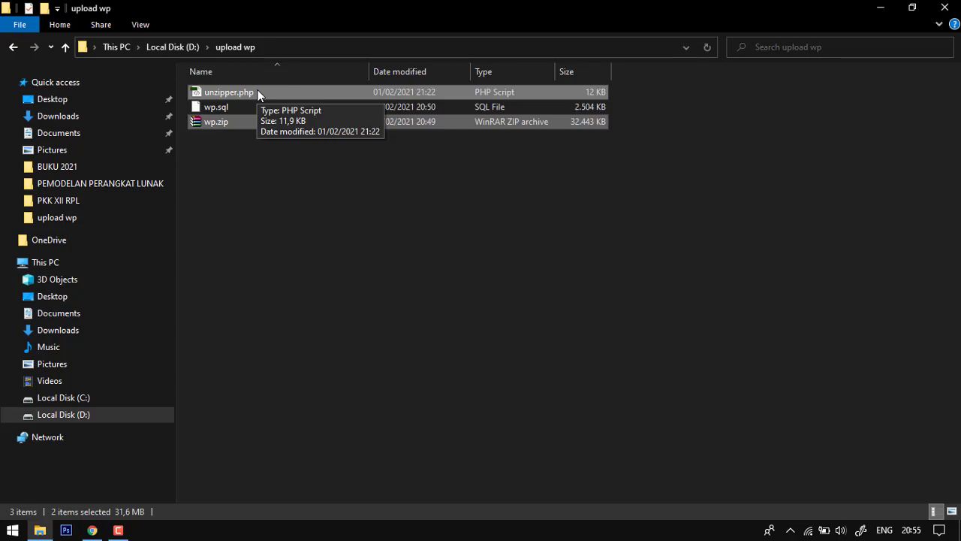
pyautogui.moveTo(268, 94); pyautogui.dragTo(473, 288)
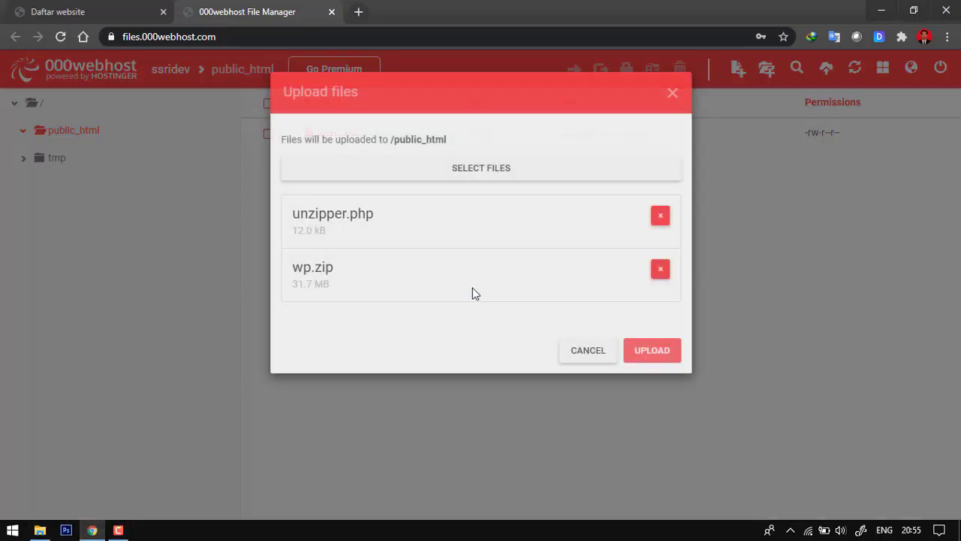
pyautogui.click(652, 350)
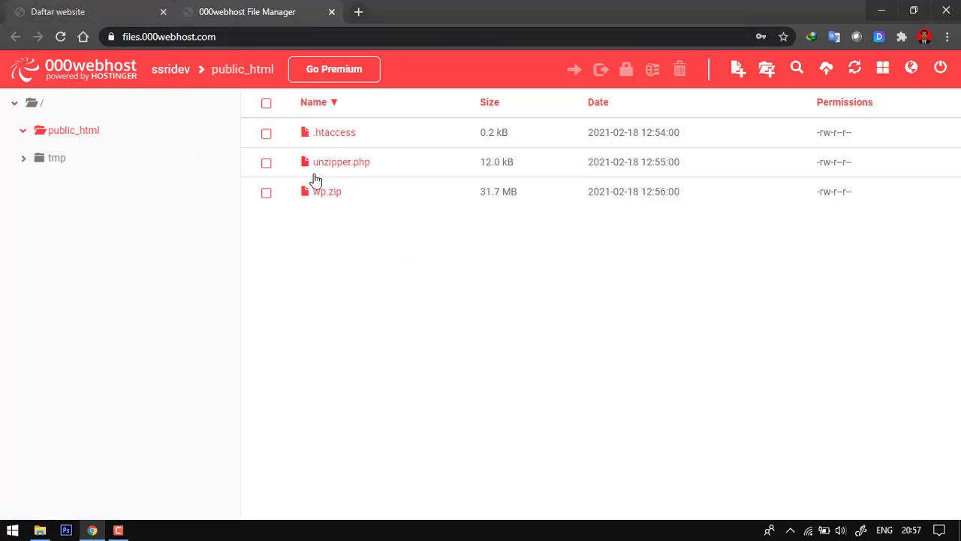
# - Open the live ssridev site in a new tab from the website list, and return to the list
pyautogui.click(108, 9)
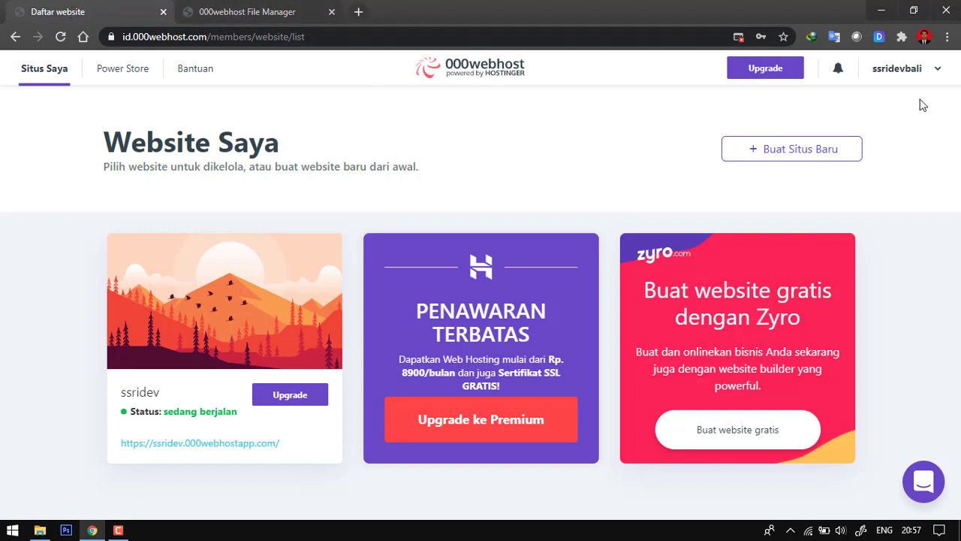
pyautogui.click(201, 9)
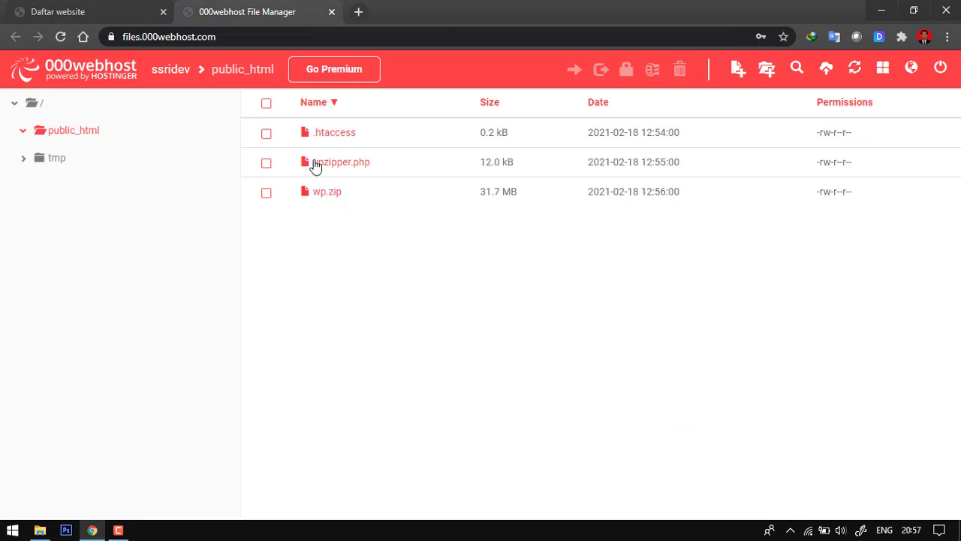
pyautogui.click(90, 11)
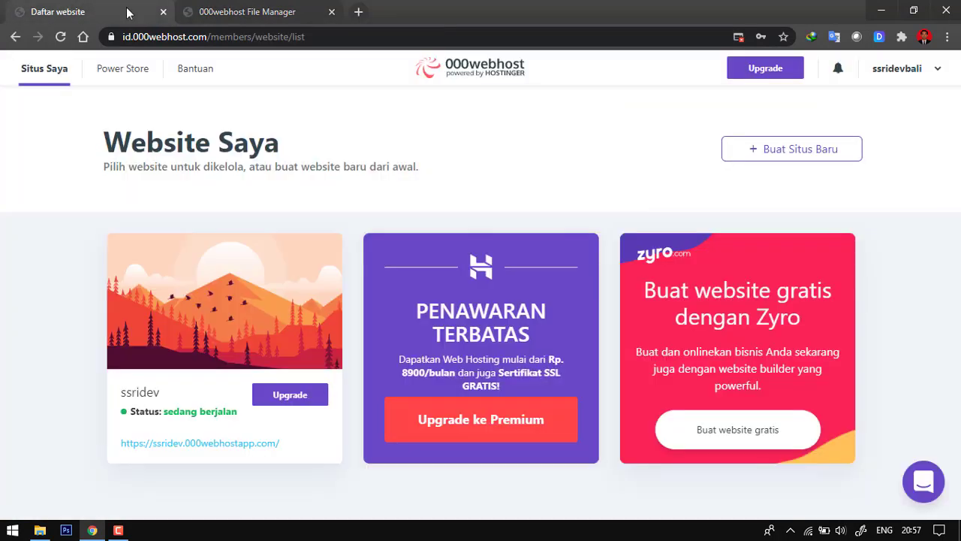
pyautogui.moveTo(199, 295)
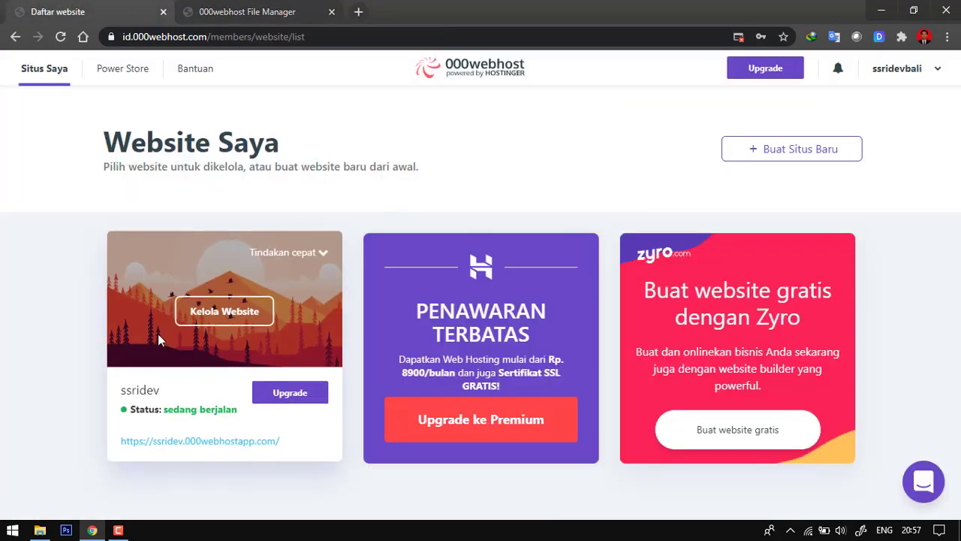
pyautogui.click(322, 254)
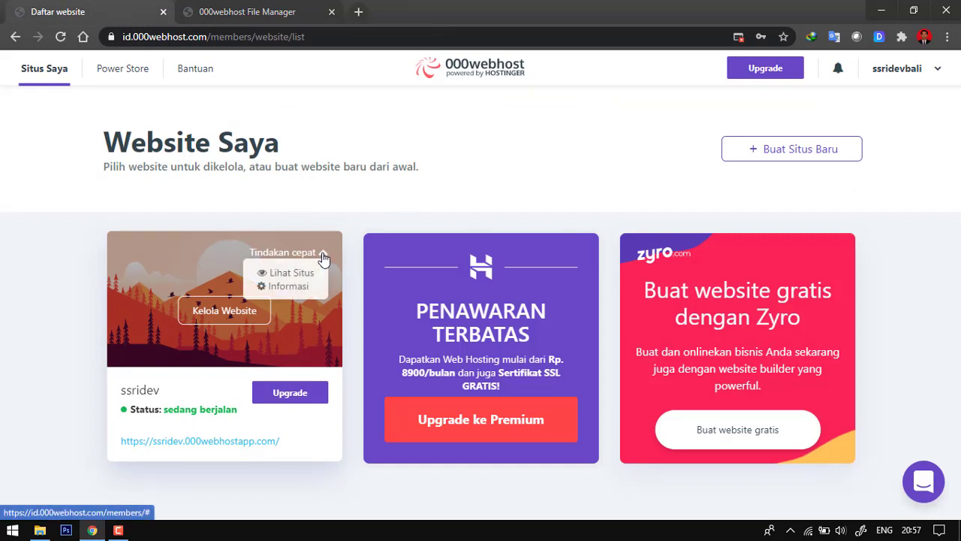
pyautogui.click(293, 275)
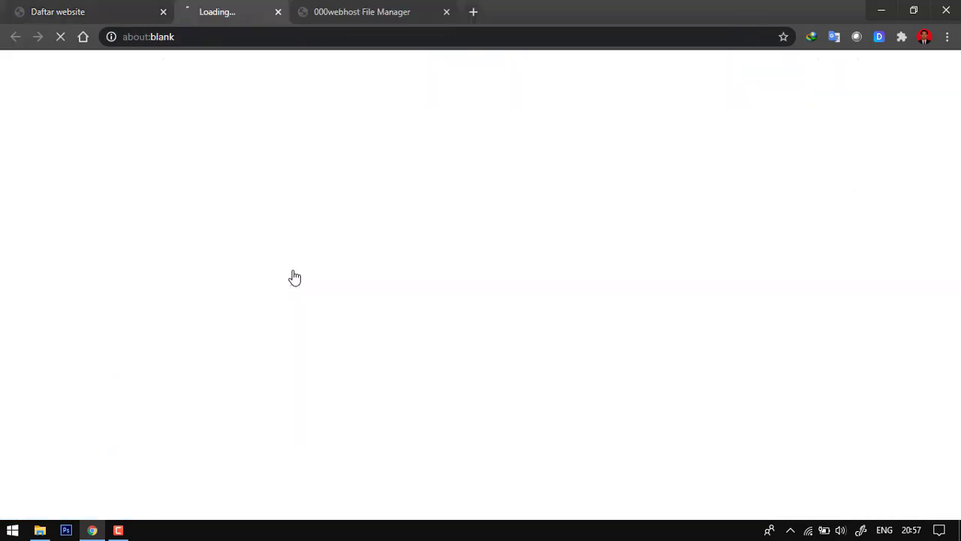
pyautogui.click(97, 6)
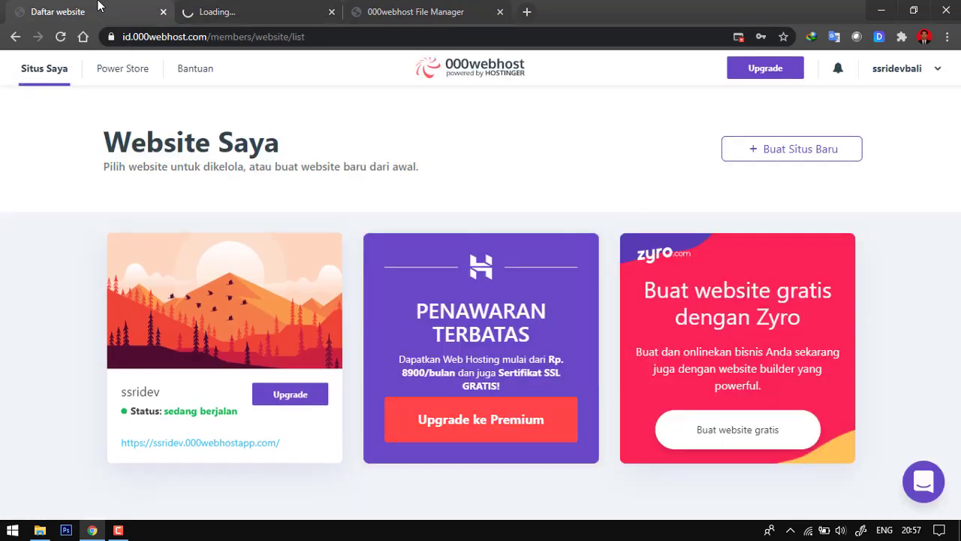
# - Look over the welcome page of the live ssridev site and open the site's management page from the website list
pyautogui.click(189, 10)
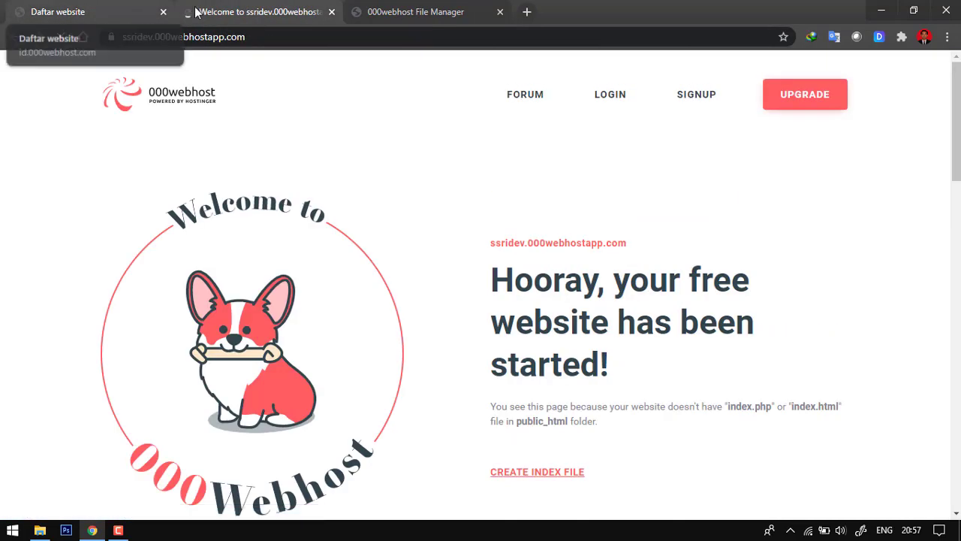
pyautogui.scroll(-3, 791, 277)
pyautogui.scroll(-15, 160, 249)
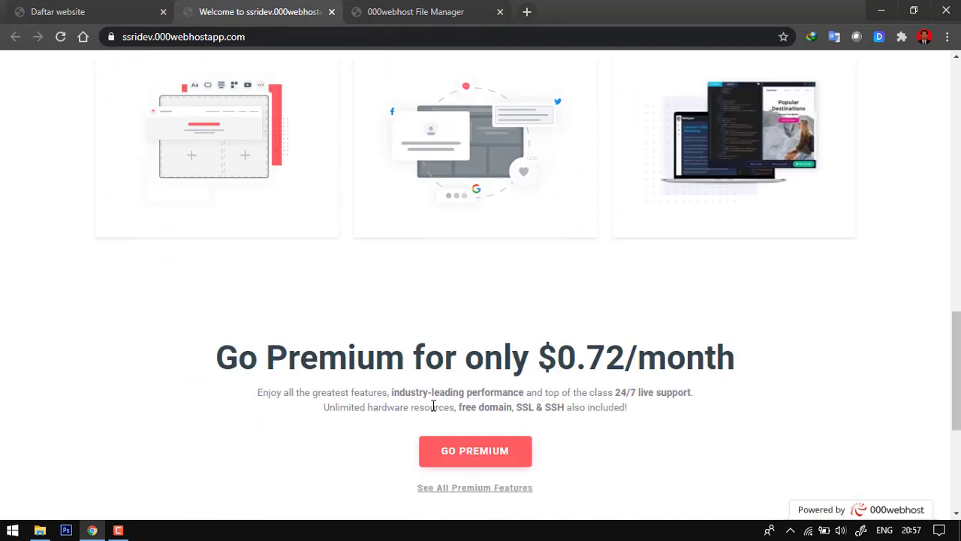
pyautogui.scroll(18, 165, 372)
pyautogui.scroll(1, 172, 322)
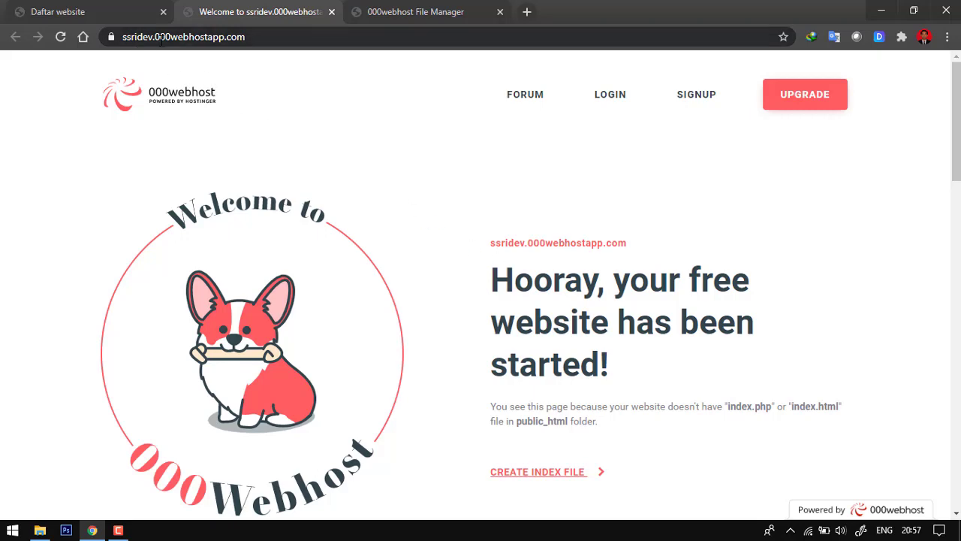
pyautogui.click(125, 9)
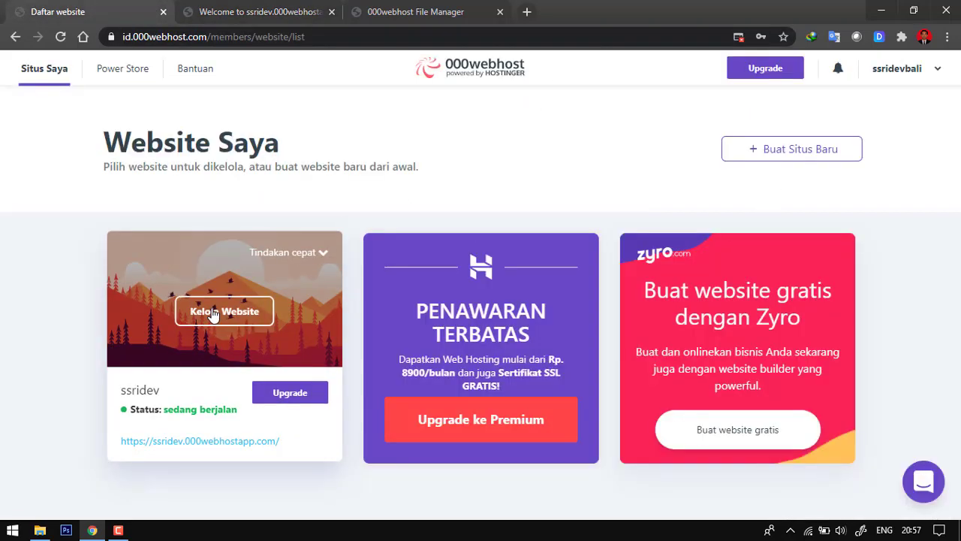
pyautogui.click(206, 321)
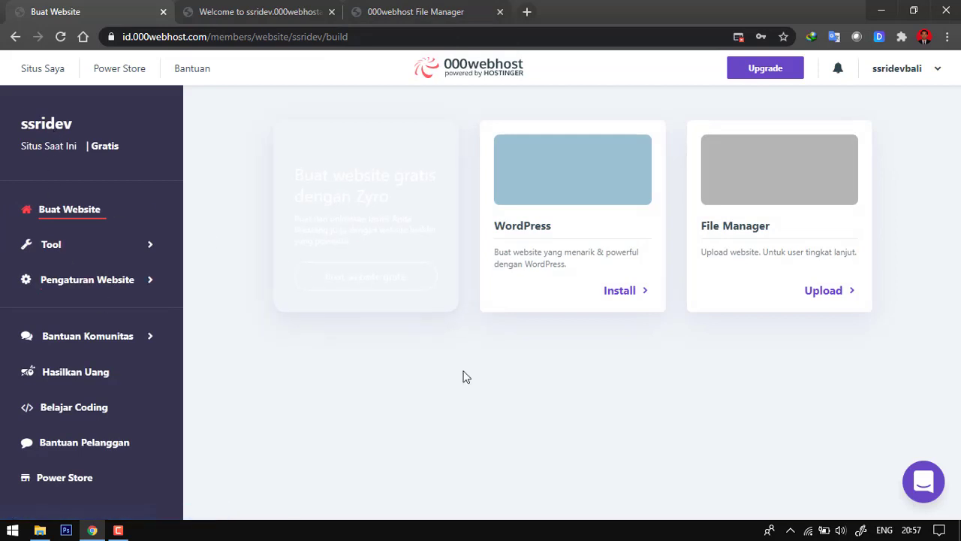
# - Check the uploaded wp.zip and unzipper.php files in the public_html folder of the file manager
pyautogui.click(405, 9)
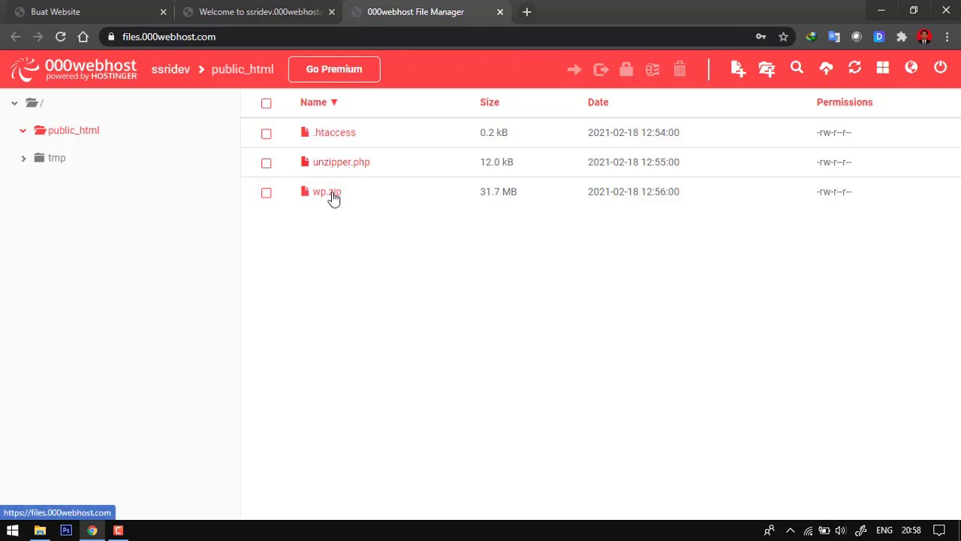
pyautogui.click(333, 196)
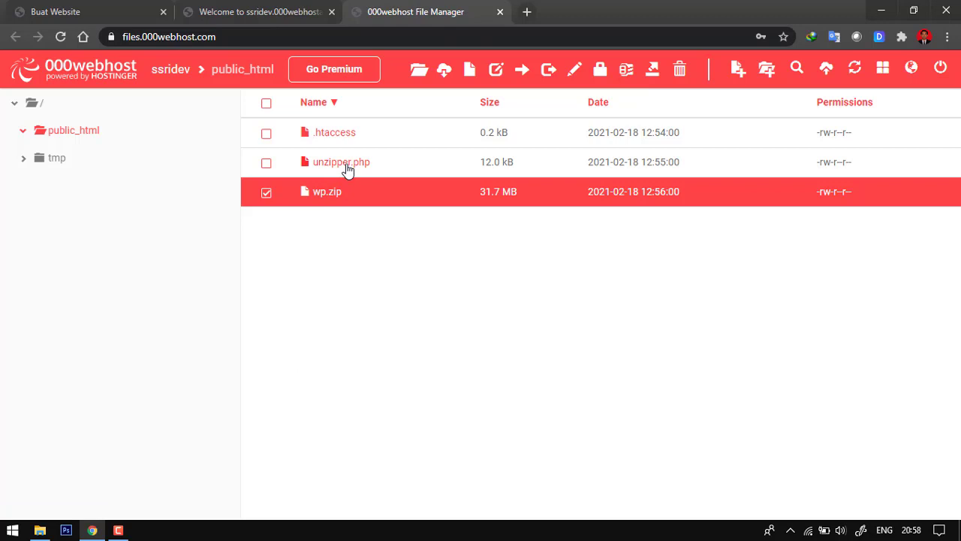
pyautogui.click(266, 193)
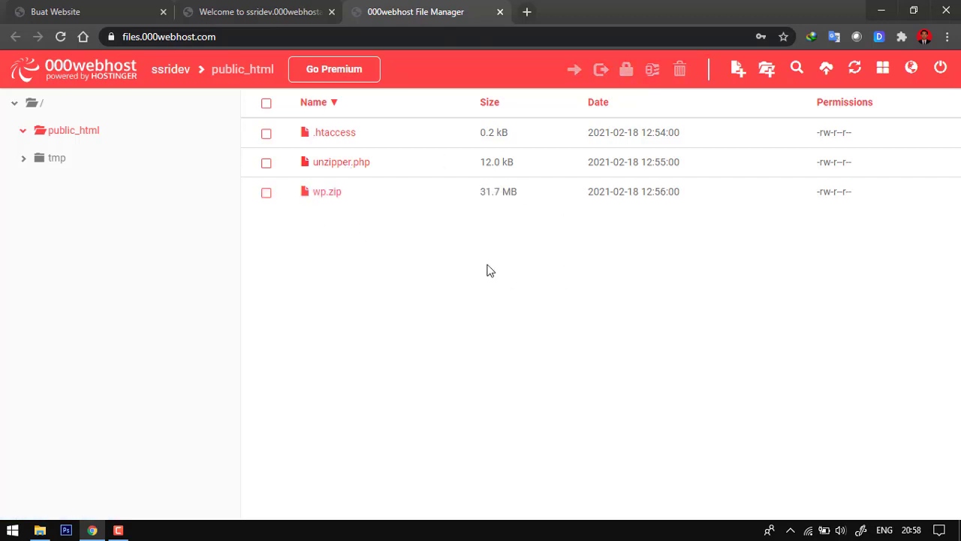
pyautogui.click(371, 171)
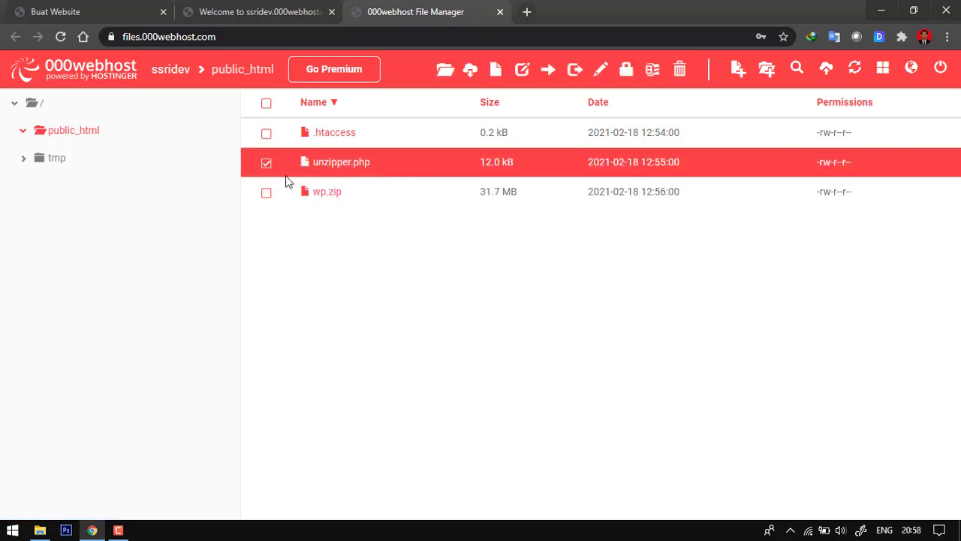
pyautogui.click(268, 166)
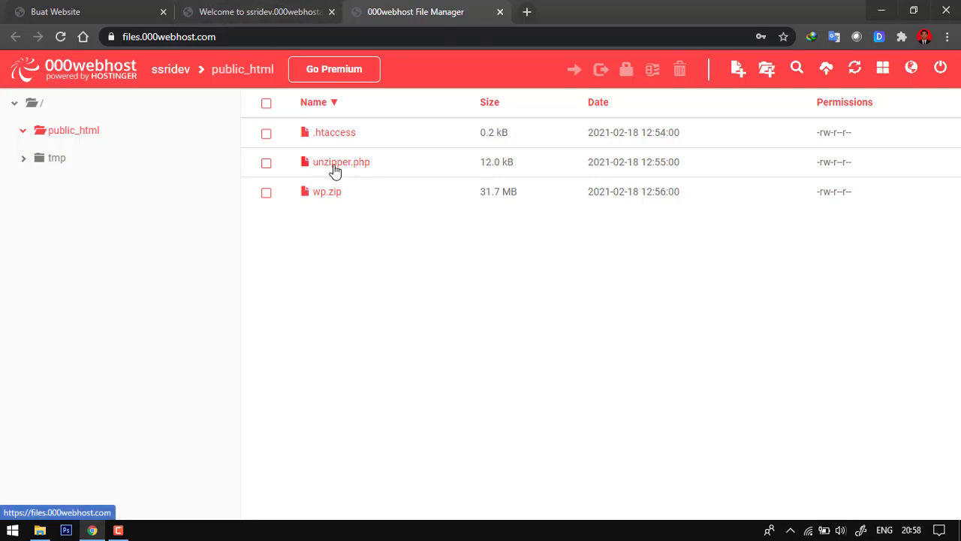
pyautogui.click(253, 9)
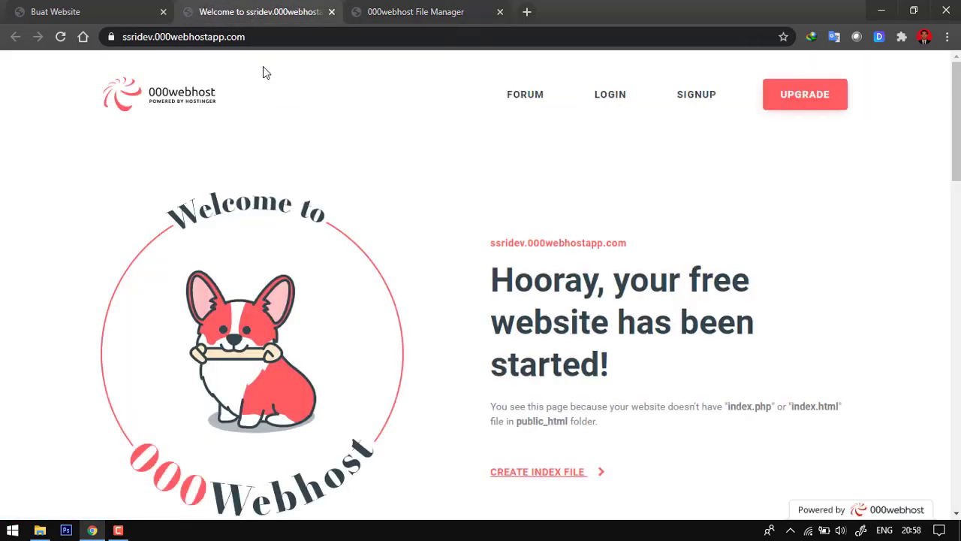
pyautogui.click(265, 41)
pyautogui.press('End')
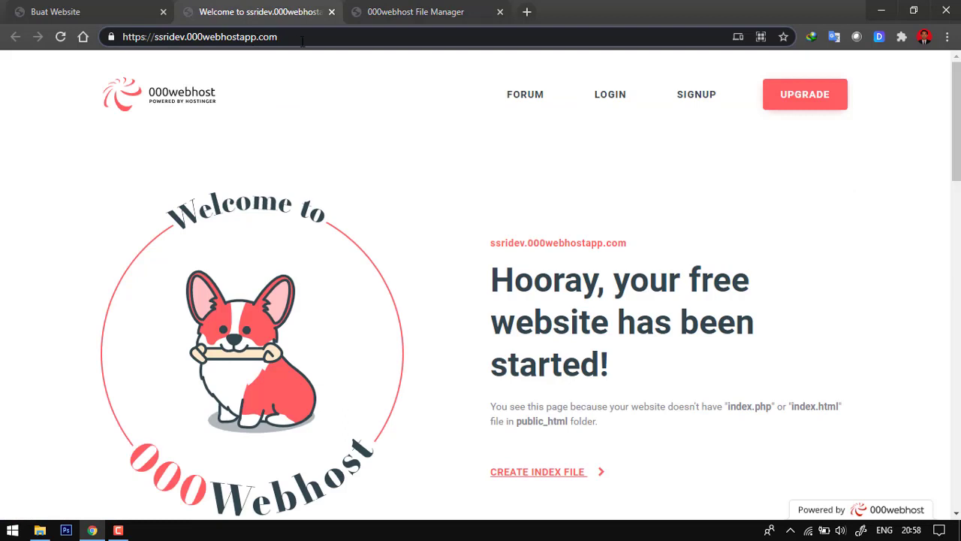
pyautogui.write('/un')
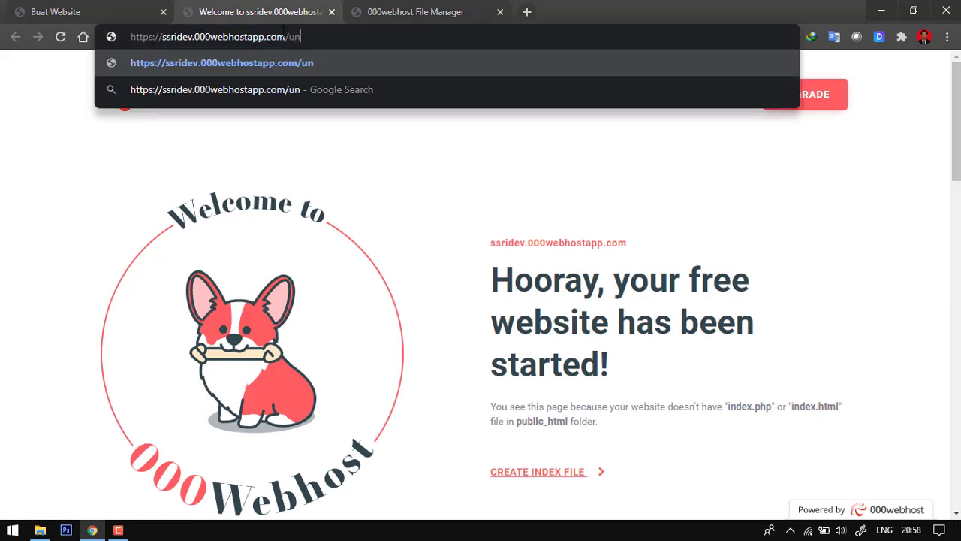
pyautogui.write('zi')
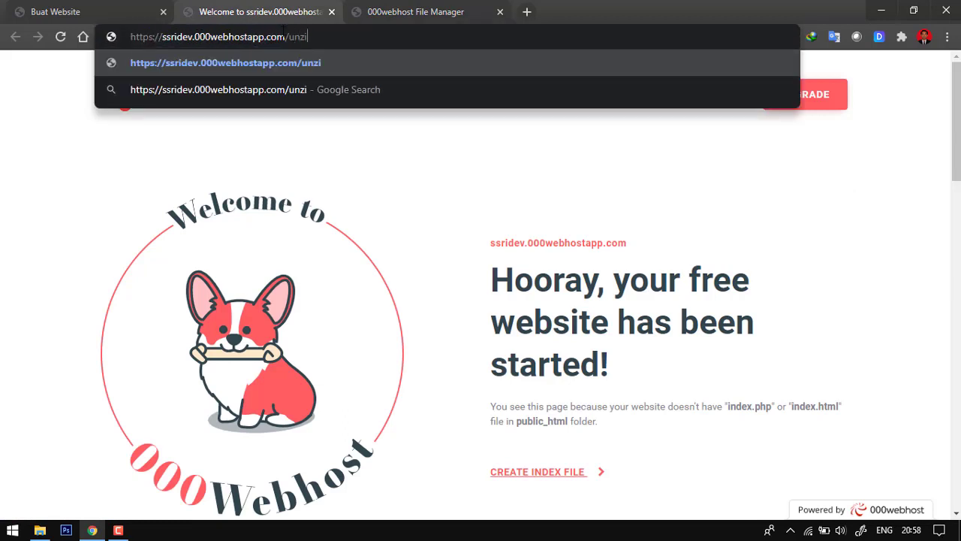
pyautogui.write('pper.')
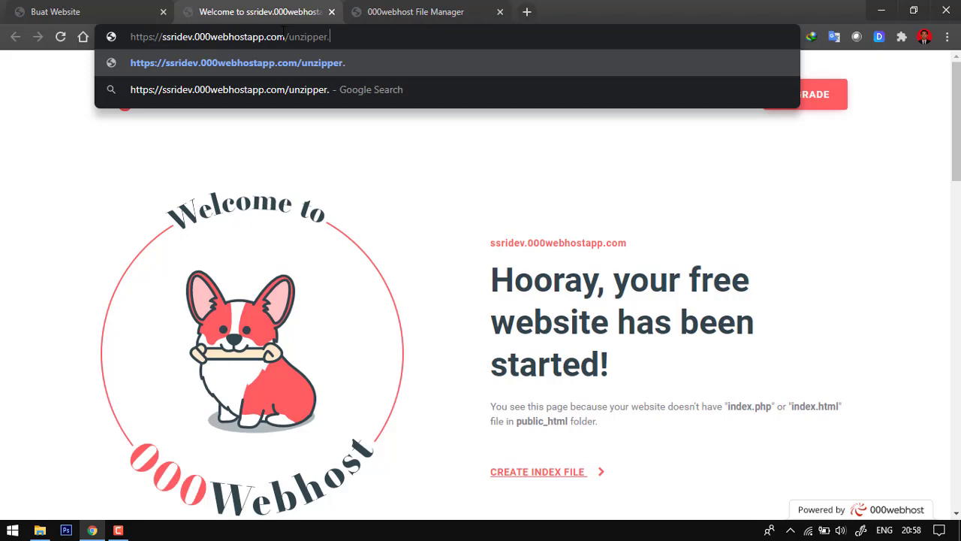
pyautogui.write('php')
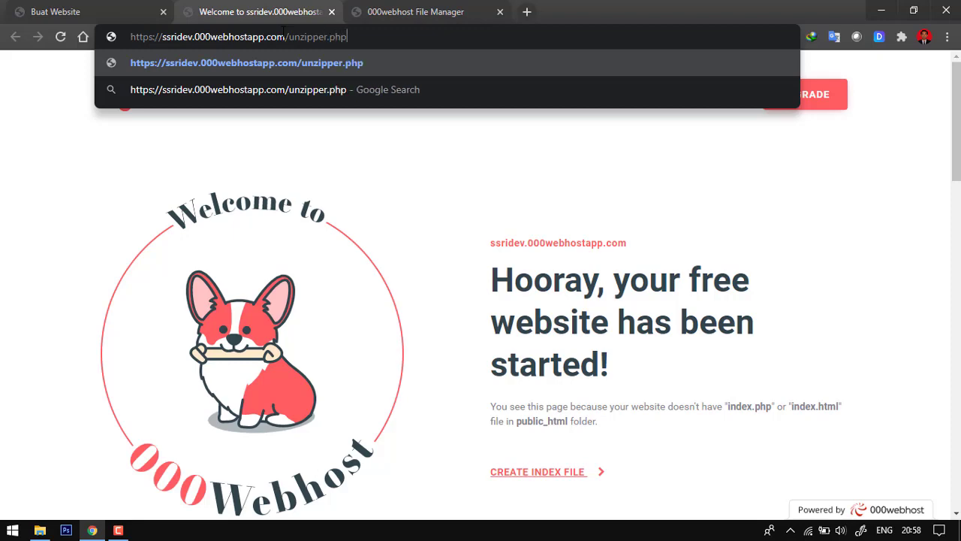
pyautogui.click(371, 6)
pyautogui.click(306, 6)
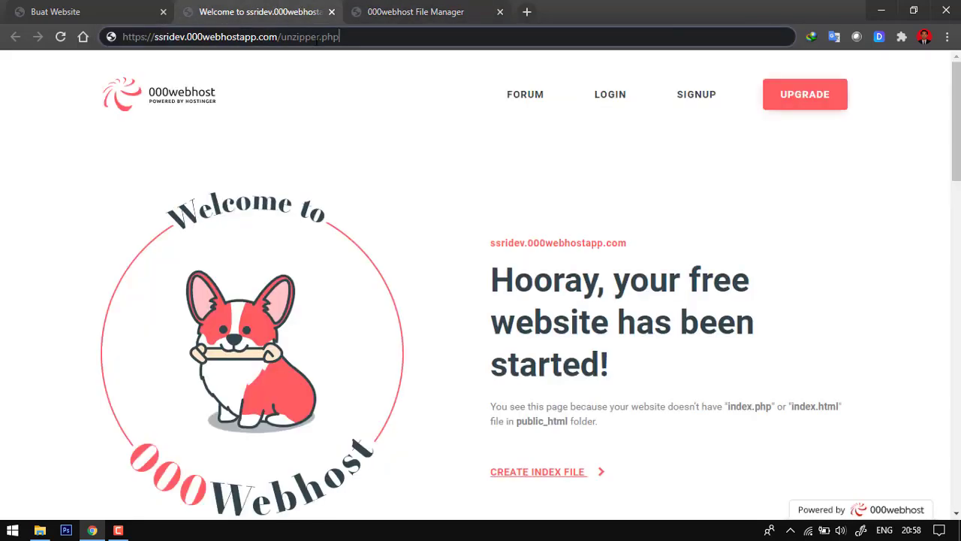
pyautogui.press('Return')
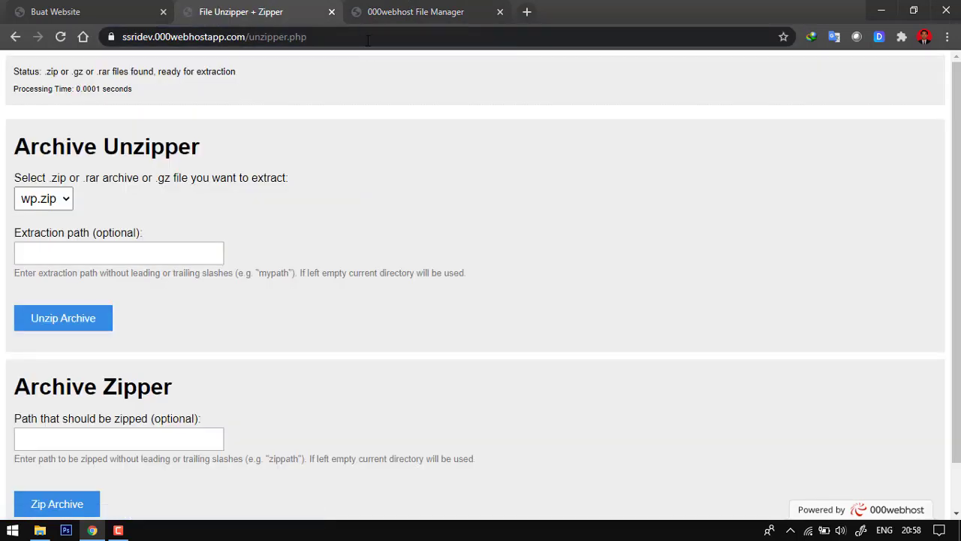
# - Choose wp.zip in the Archive Unzipper and extract it into the current directory
pyautogui.click(43, 199)
pyautogui.click(48, 221)
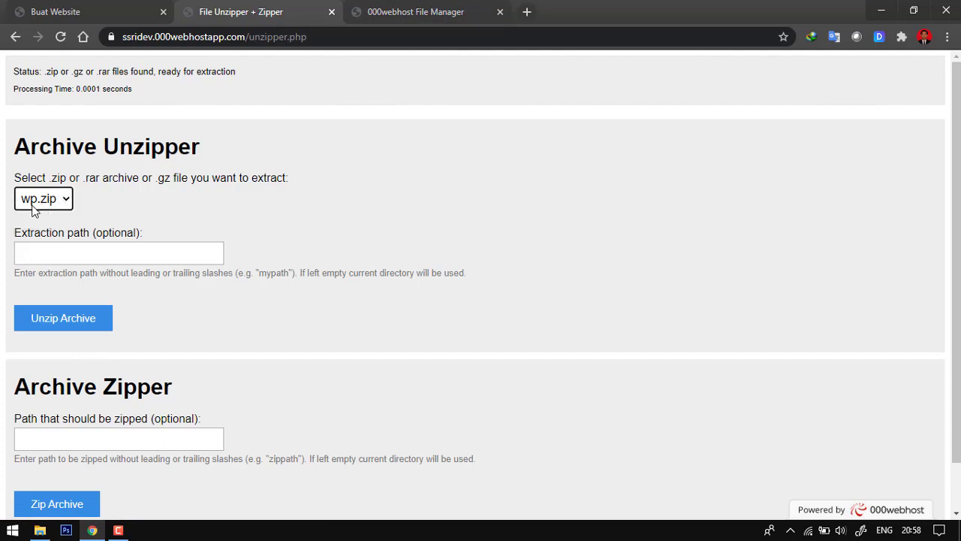
pyautogui.click(77, 325)
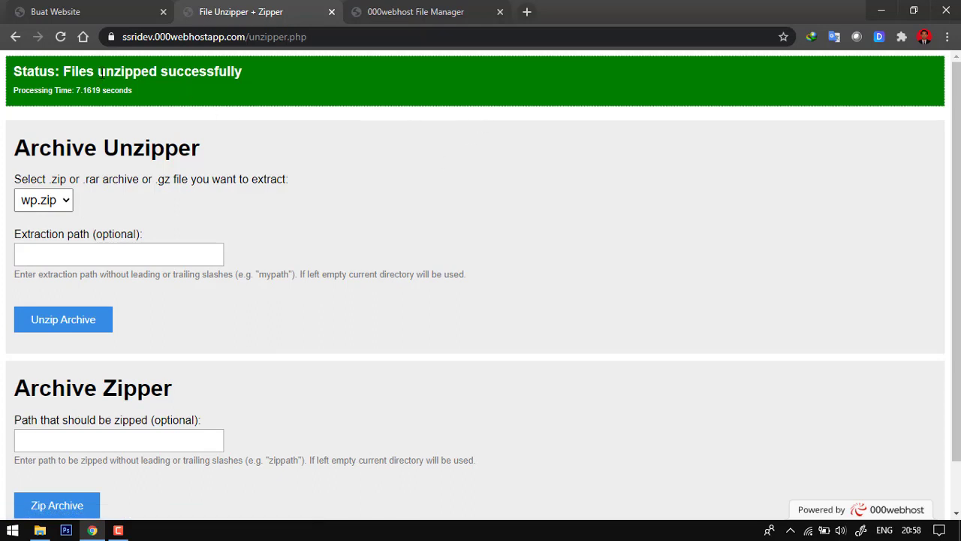
# - Refresh the public_html listing and compare its extracted files with the local xampp\htdocs\wp folder on drive C
pyautogui.click(416, 11)
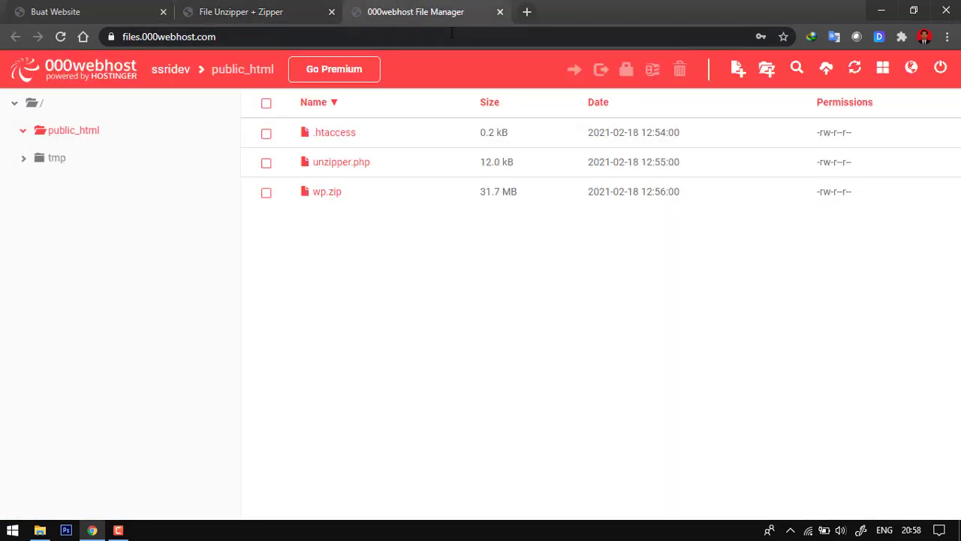
pyautogui.click(69, 130)
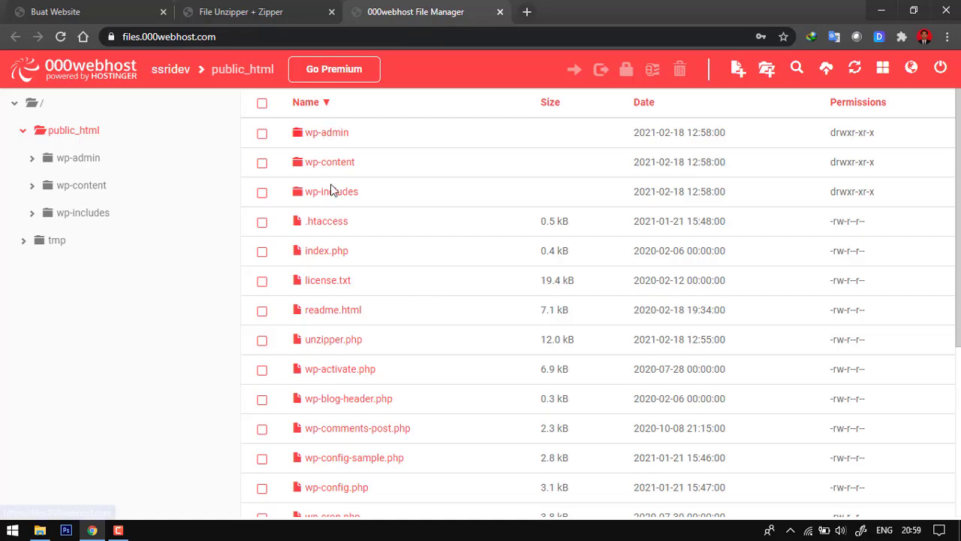
pyautogui.click(41, 531)
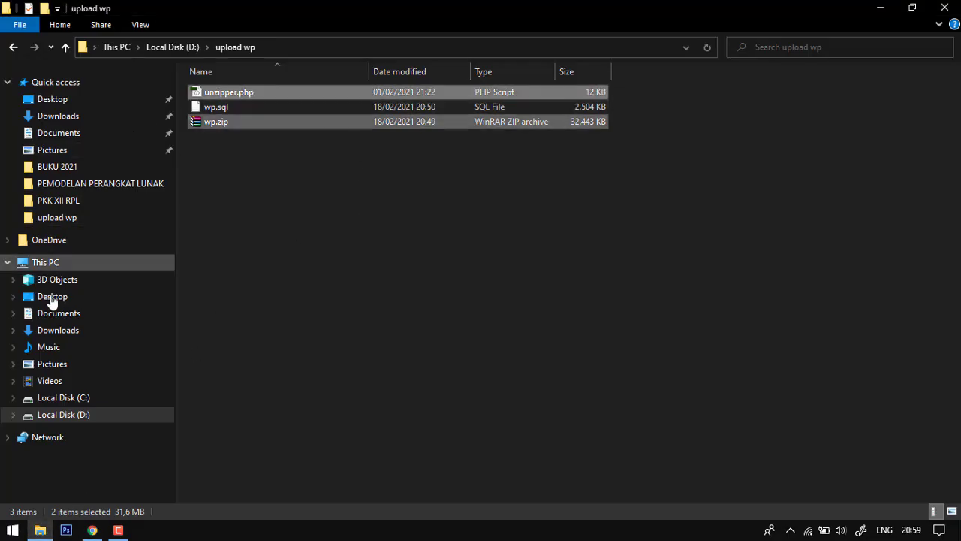
pyautogui.click(64, 397)
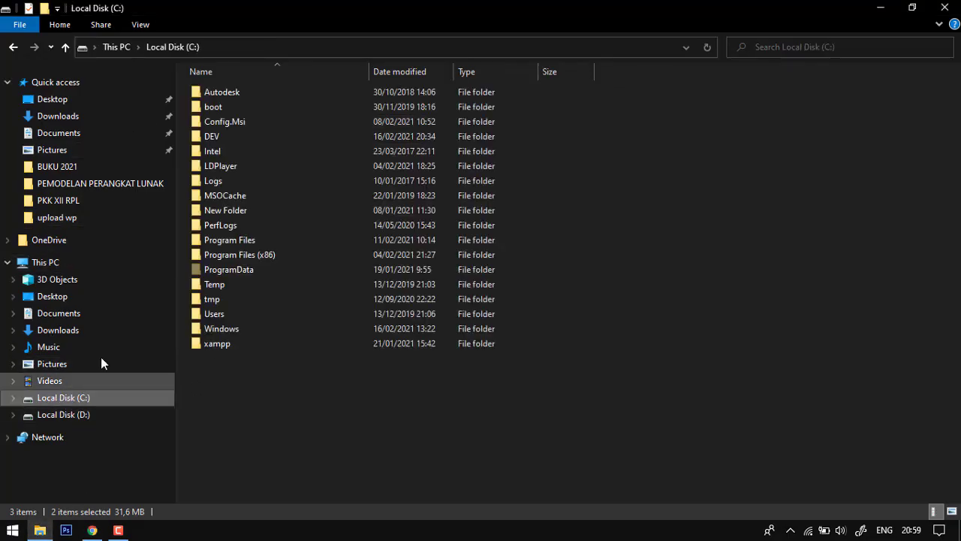
pyautogui.doubleClick(221, 343)
pyautogui.doubleClick(225, 168)
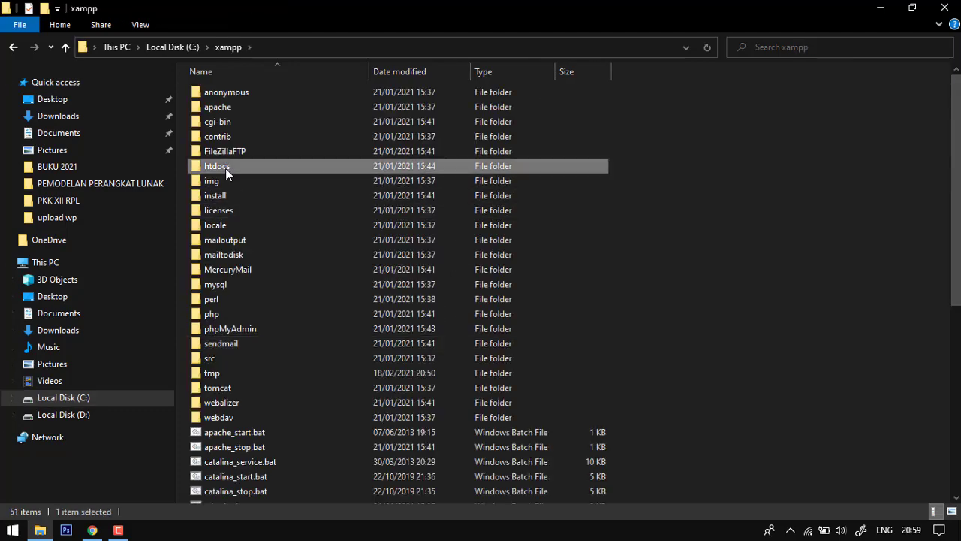
pyautogui.doubleClick(218, 138)
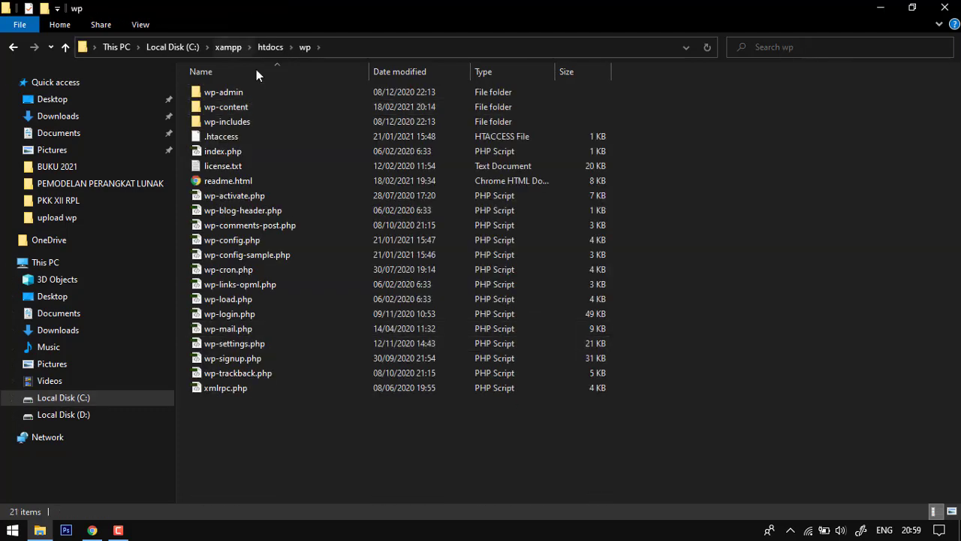
pyautogui.click(92, 530)
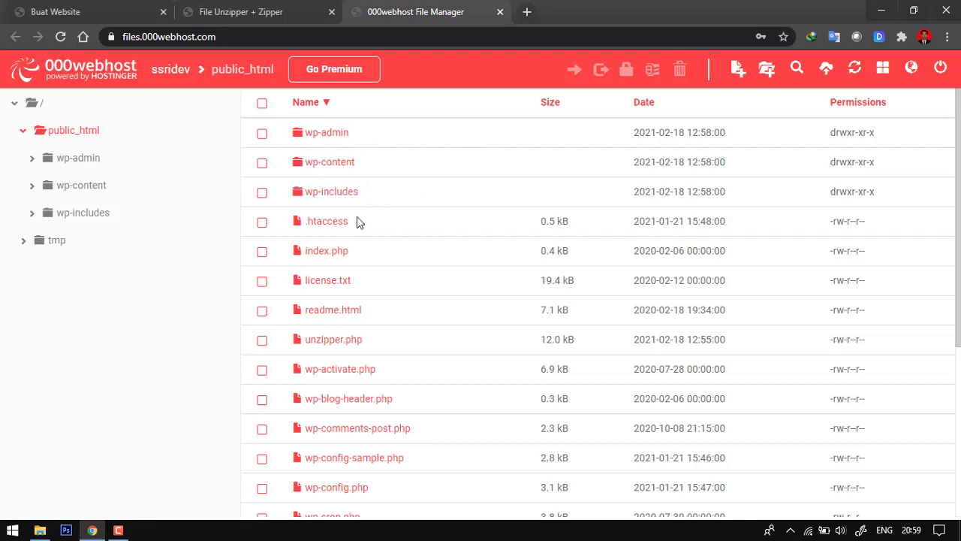
pyautogui.scroll(-2, 401, 290)
pyautogui.scroll(2, 401, 292)
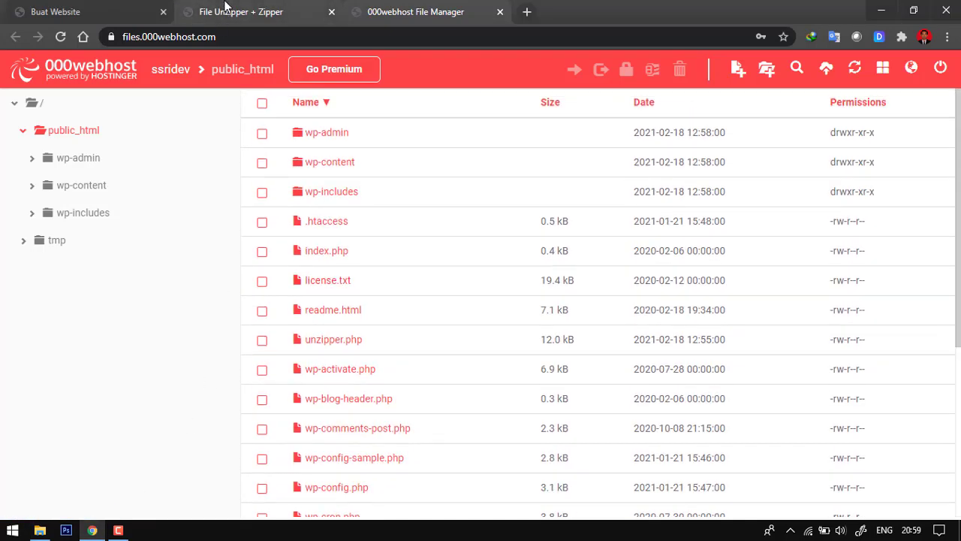
# - Load the live site's root address without unzipper.php, and check the page against the files in public_html
pyautogui.click(224, 6)
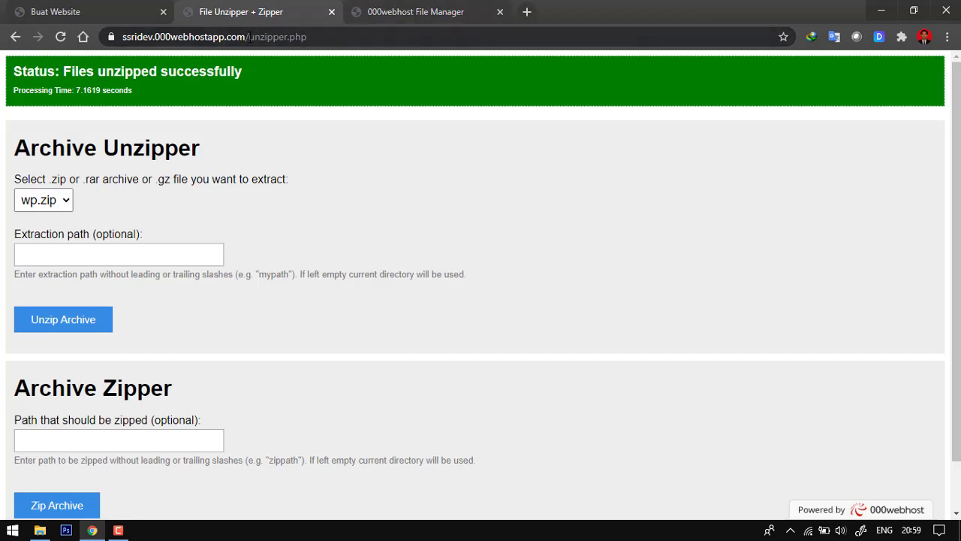
pyautogui.moveTo(249, 37); pyautogui.dragTo(386, 38)
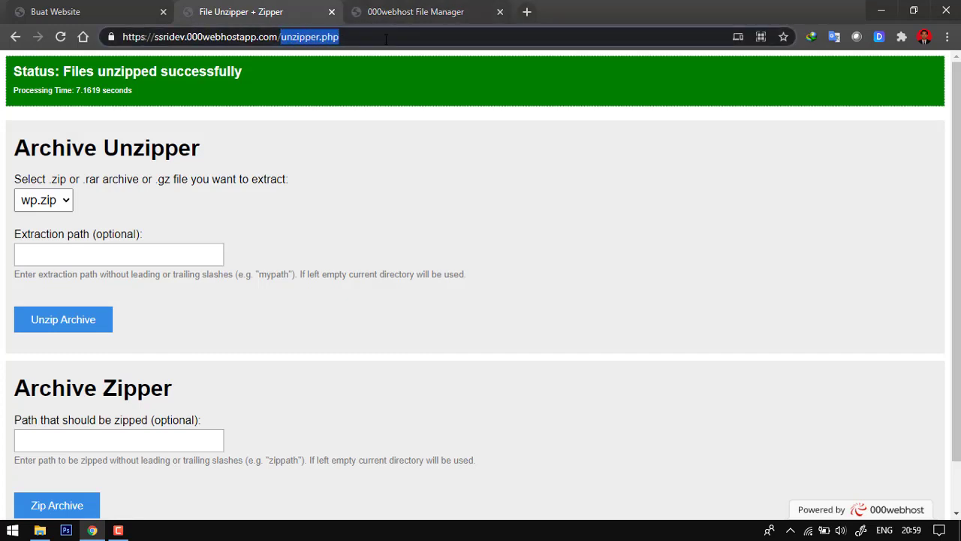
pyautogui.press('BackSpace')
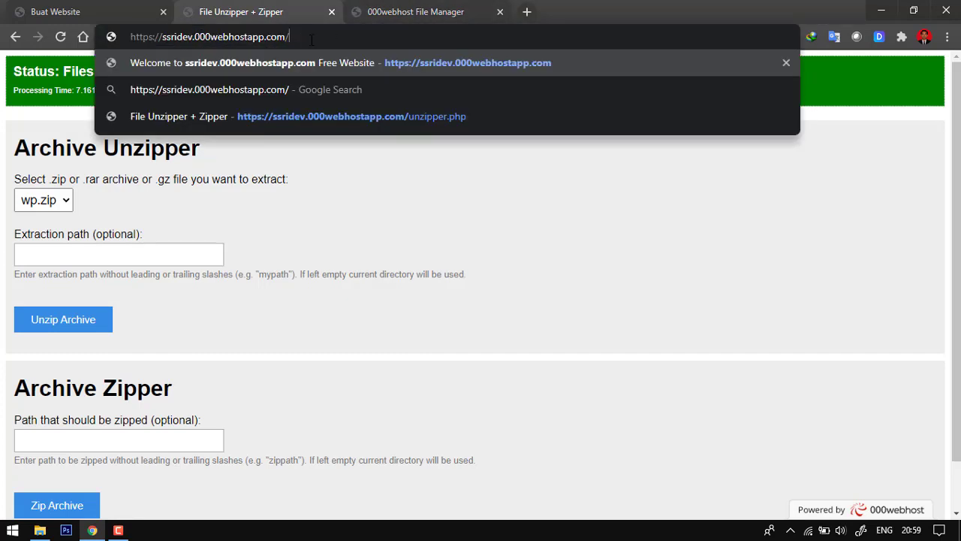
pyautogui.press('Return')
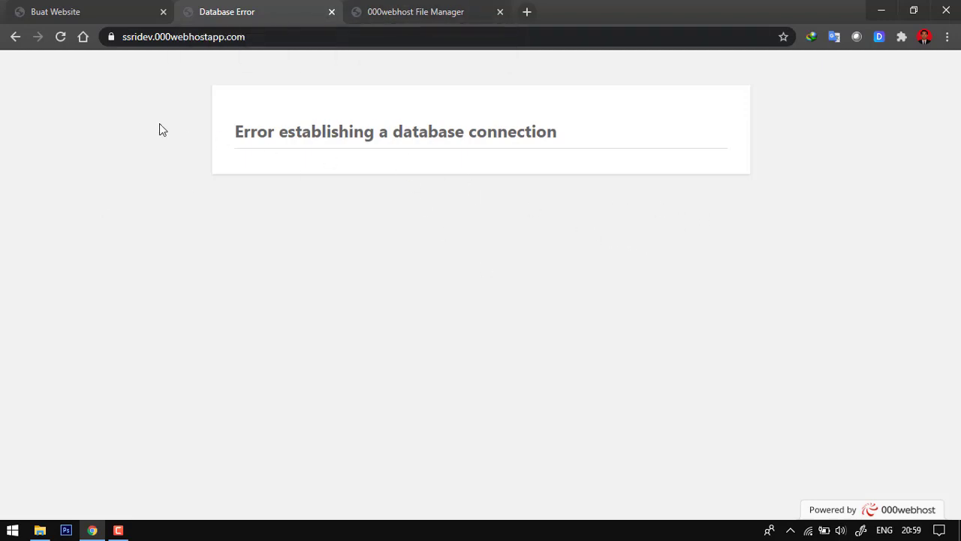
pyautogui.click(427, 8)
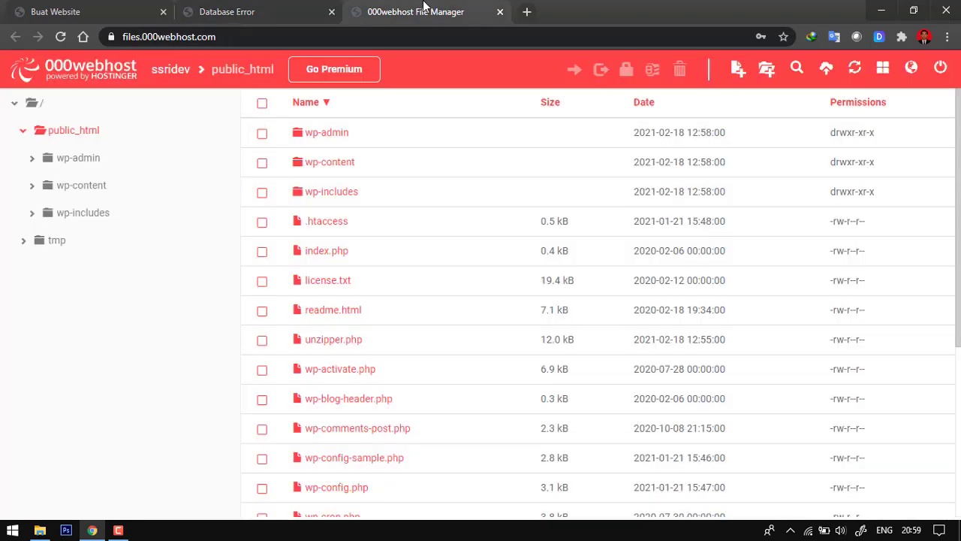
pyautogui.click(227, 6)
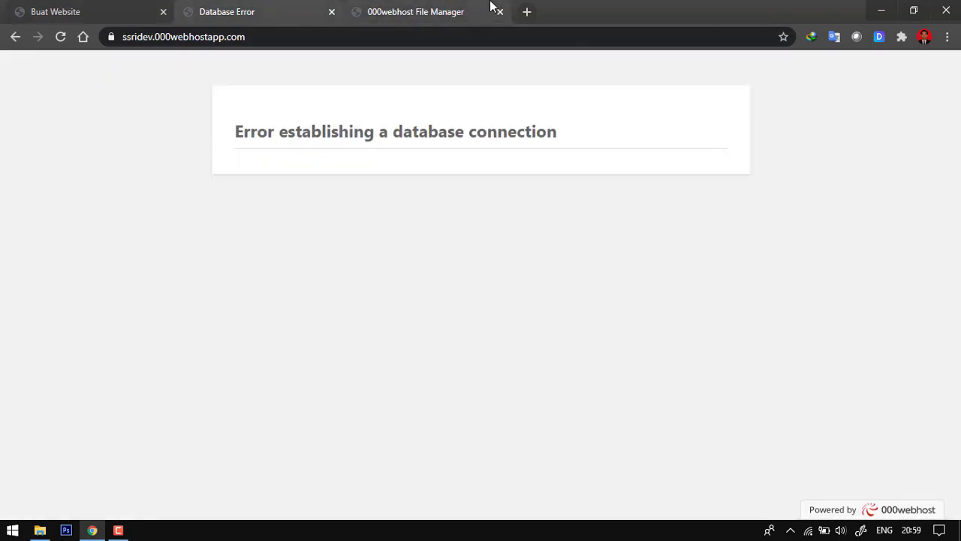
pyautogui.click(434, 8)
pyautogui.click(227, 9)
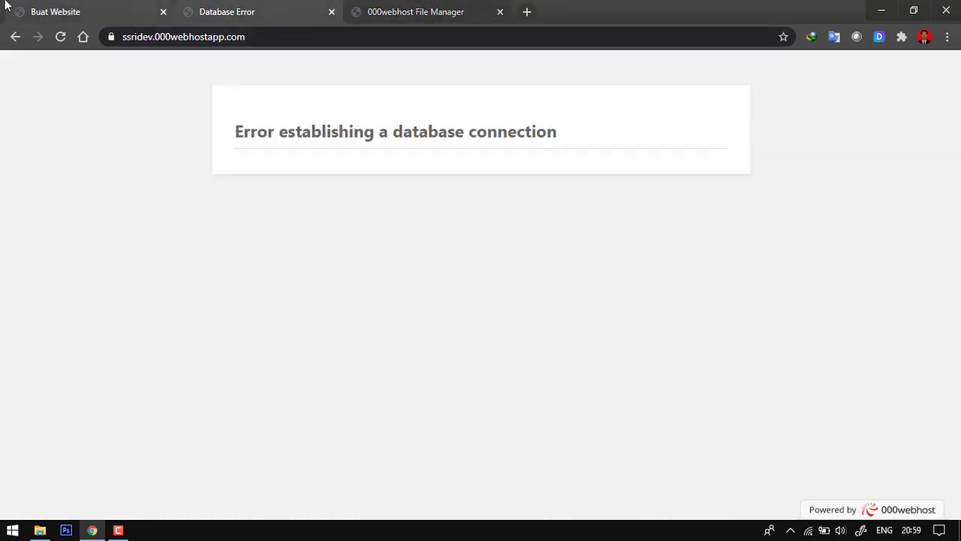
# - Open the Database Manager of the ssridev site in the 000webhost dashboard and start a new database
pyautogui.click(51, 8)
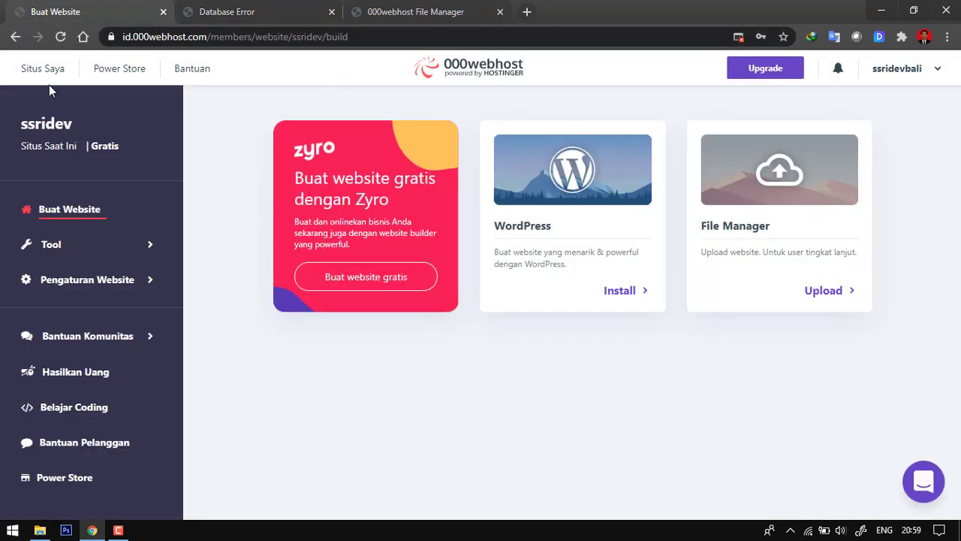
pyautogui.click(153, 247)
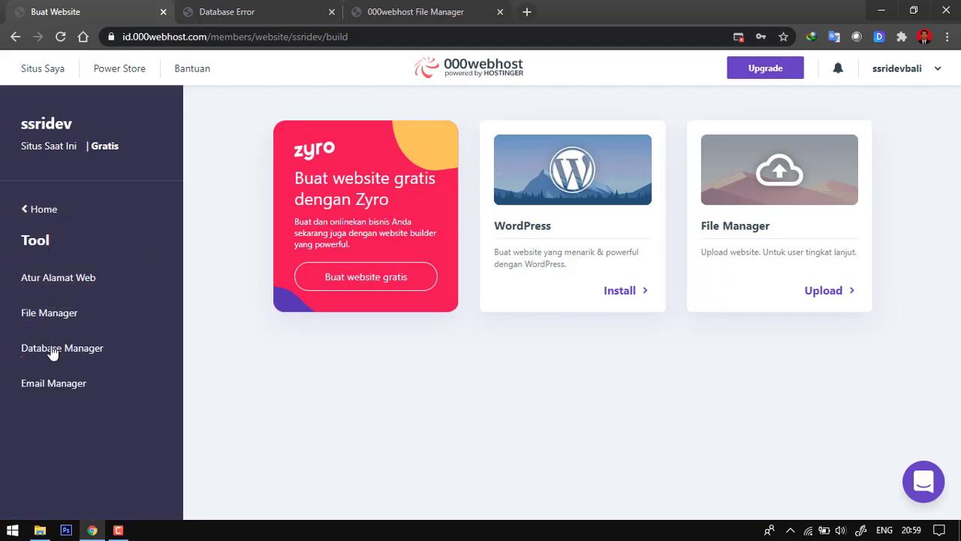
pyautogui.click(52, 359)
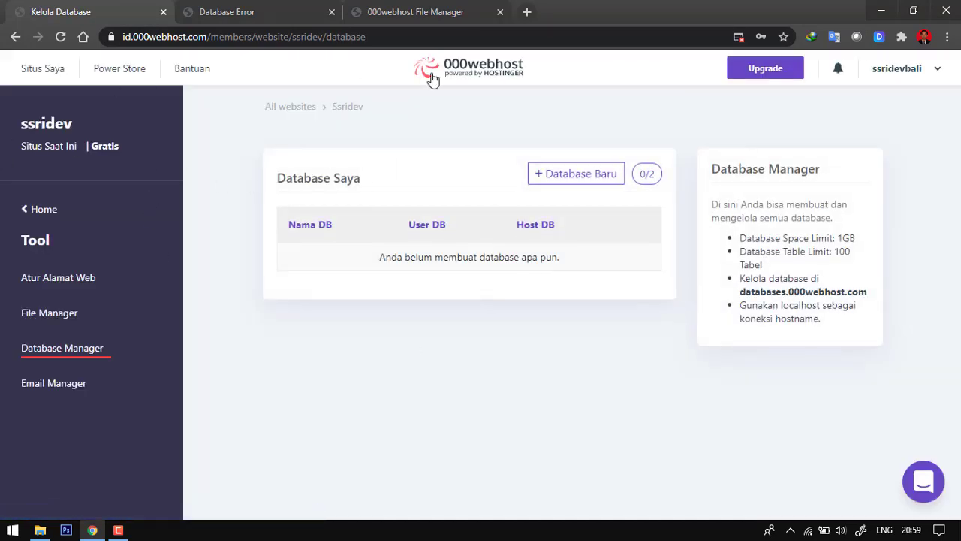
pyautogui.click(587, 175)
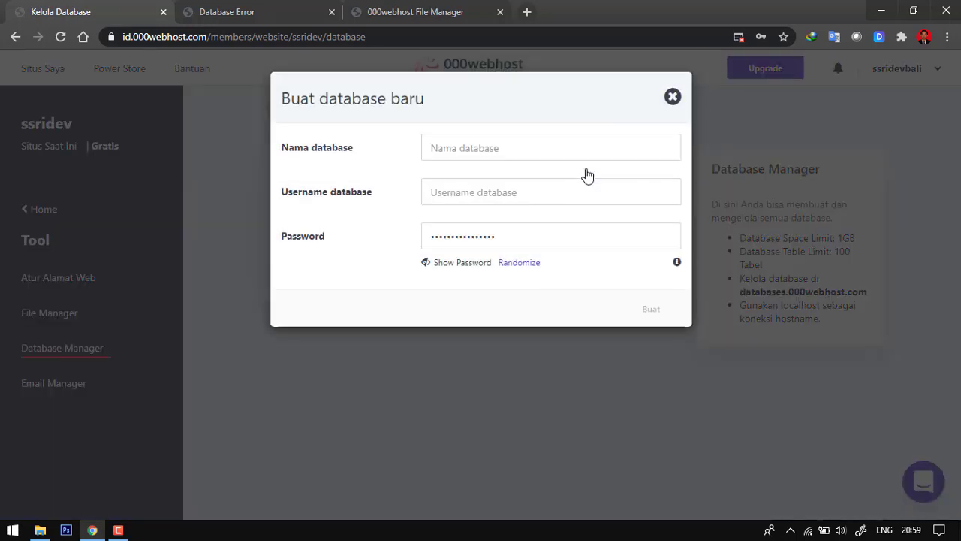
# - Switch to Notepad and prepare a blank note with the lines "nama database :", "user :" and "pass :"
pyautogui.click(13, 530)
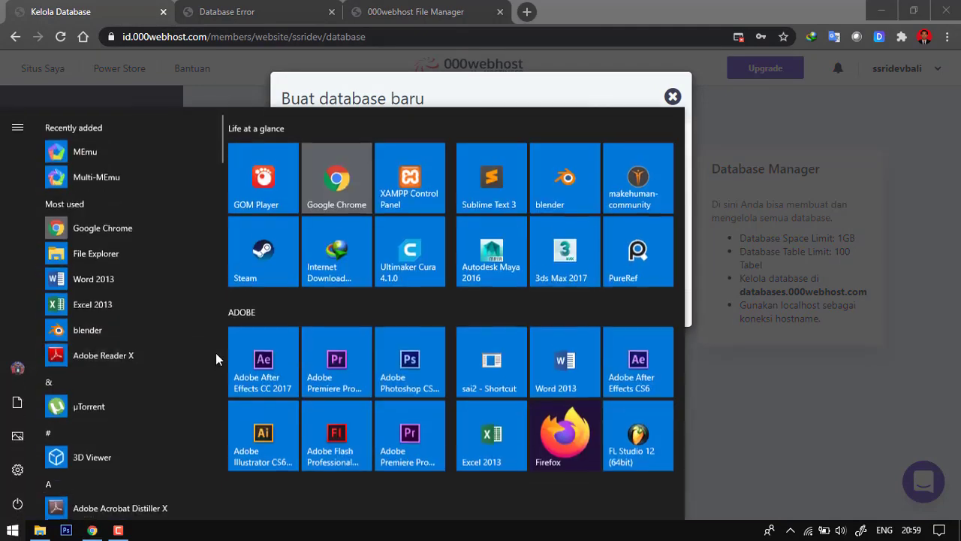
pyautogui.write('no')
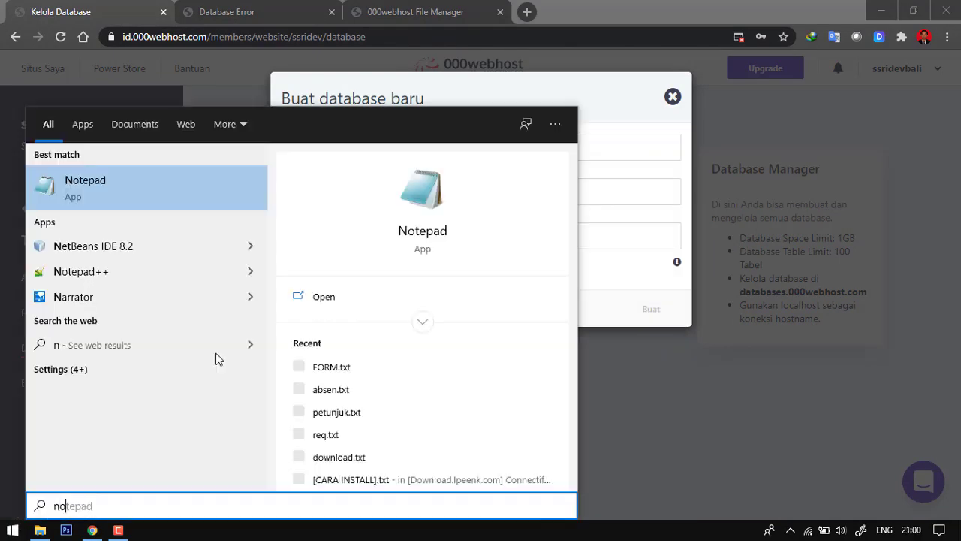
pyautogui.click(173, 184)
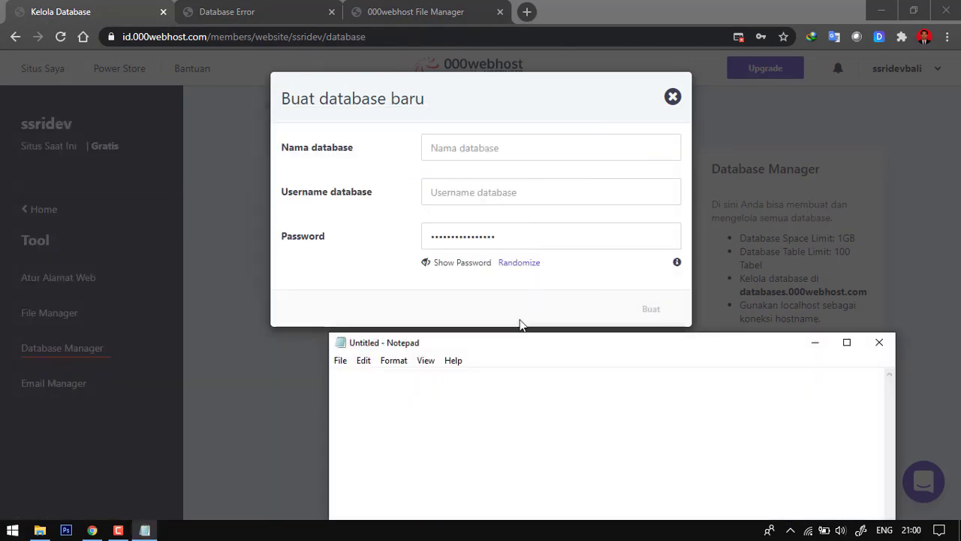
pyautogui.moveTo(516, 349); pyautogui.dragTo(663, 222)
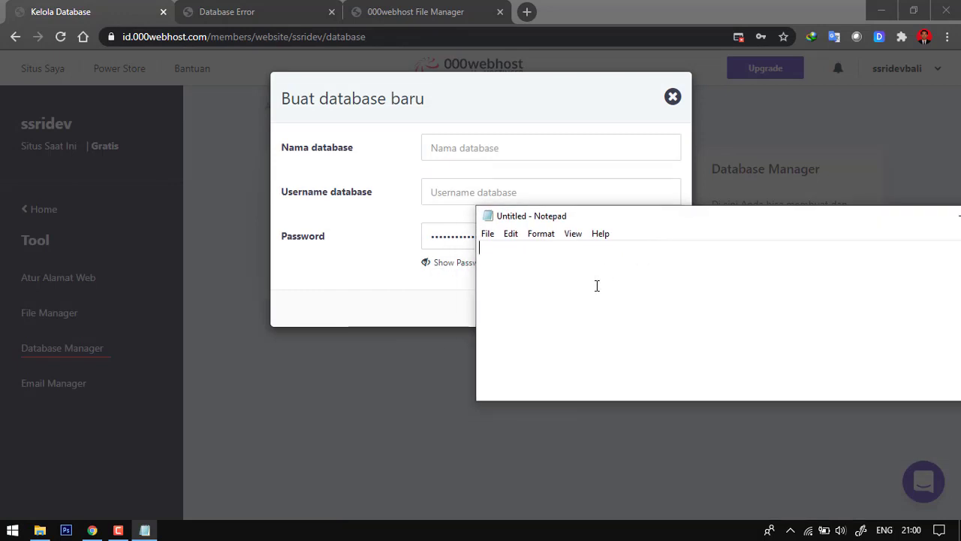
pyautogui.write('nama database :')
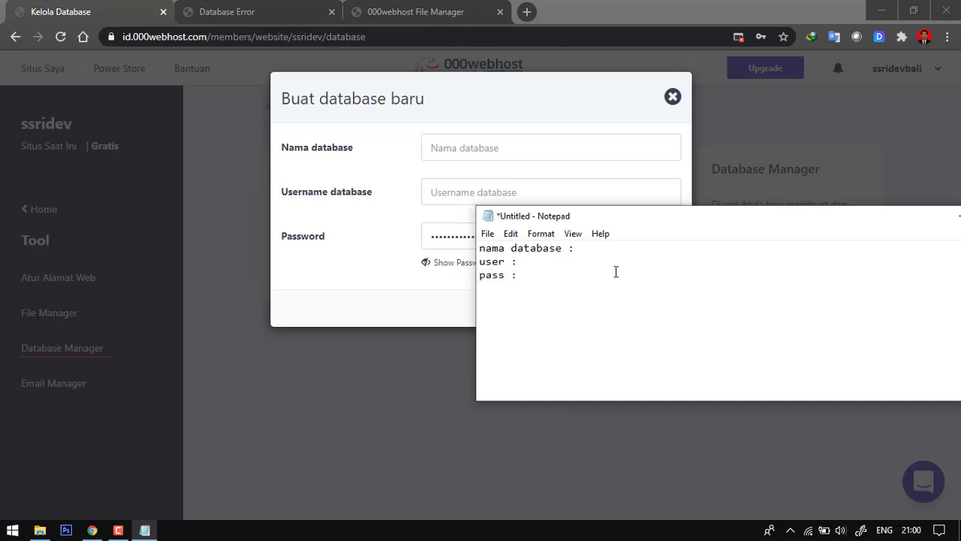
# - Return to the new database form in Chrome and enter wp as the database name and root as the username
pyautogui.click(379, 215)
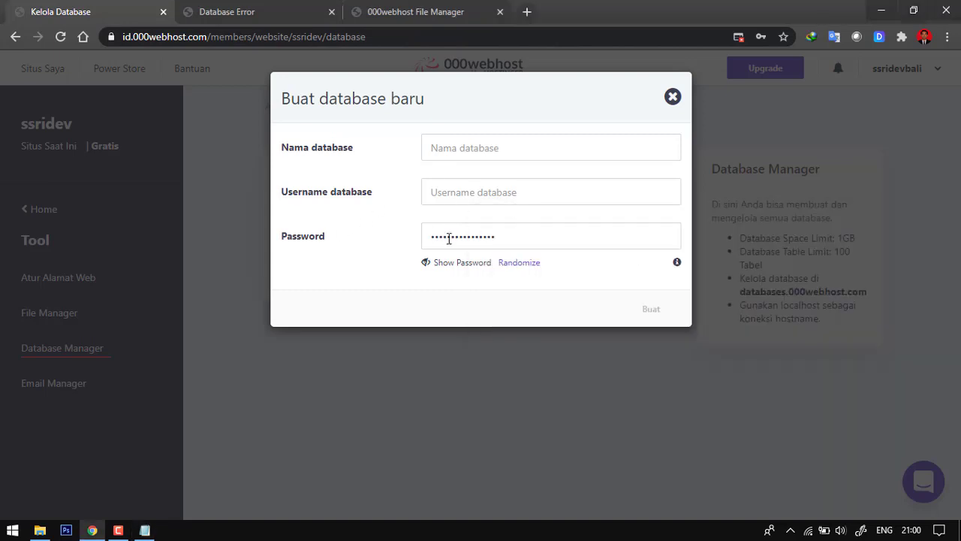
pyautogui.click(459, 146)
pyautogui.write('wp')
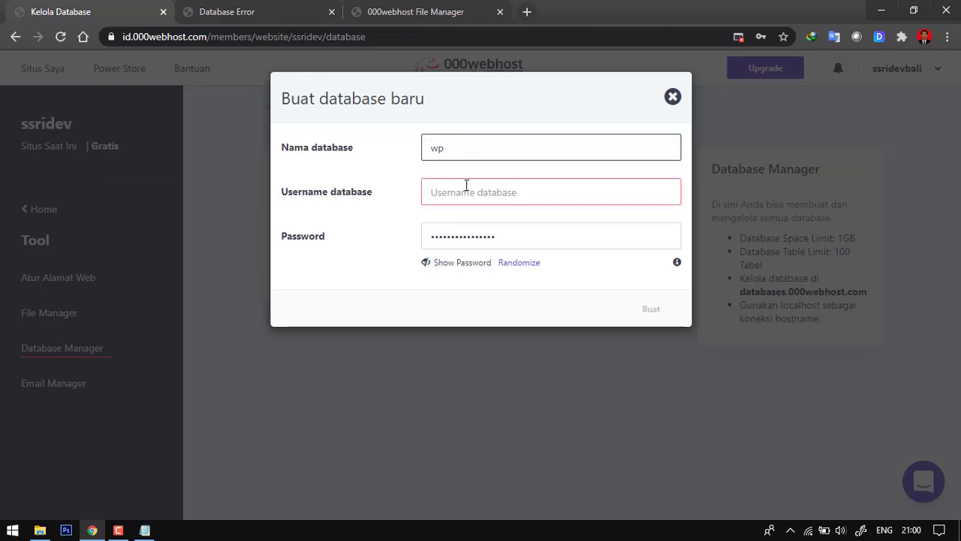
pyautogui.click(473, 191)
pyautogui.write('roo')
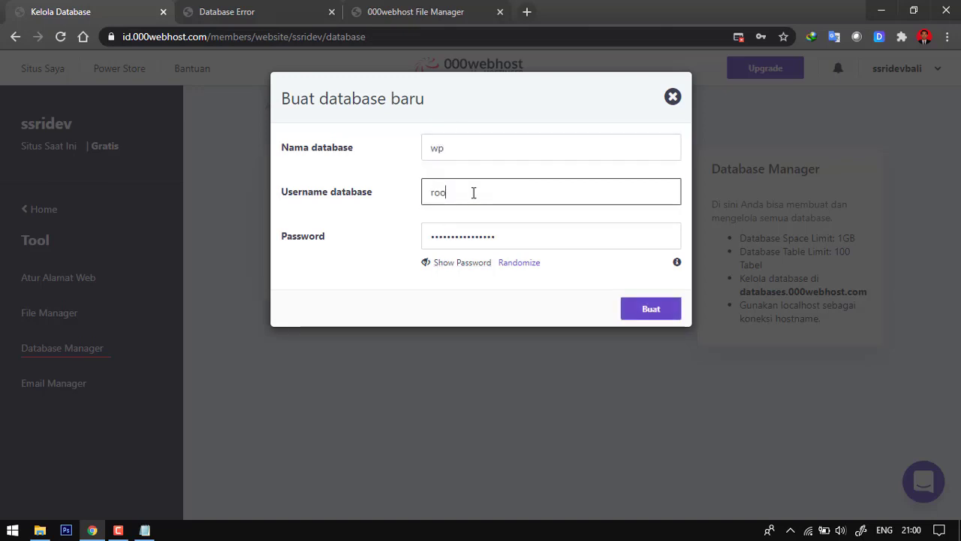
pyautogui.write('t')
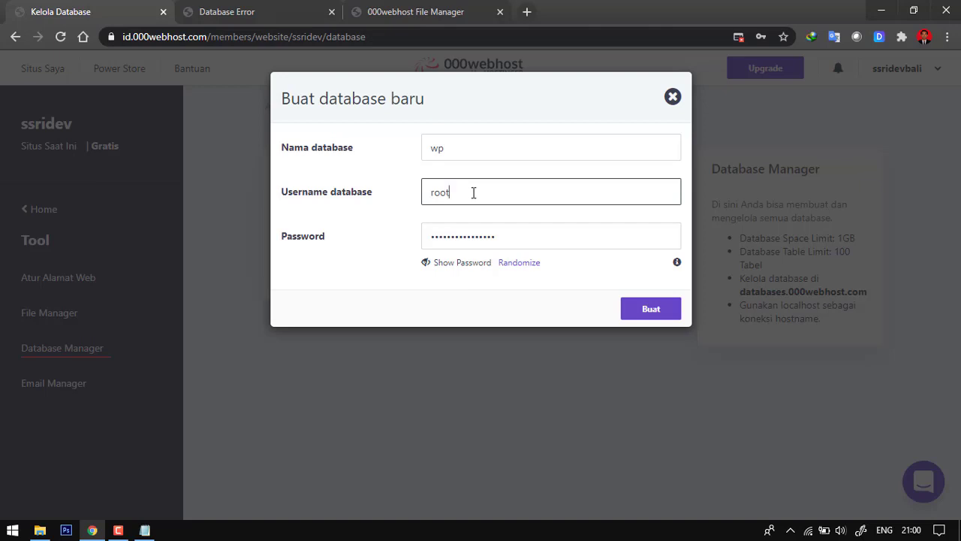
# - Reveal the generated database password, copy it into the pass line of the Notepad note, and create the database
pyautogui.click(444, 264)
pyautogui.moveTo(534, 236); pyautogui.dragTo(414, 243)
pyautogui.hotkey('ctrl', 'c')
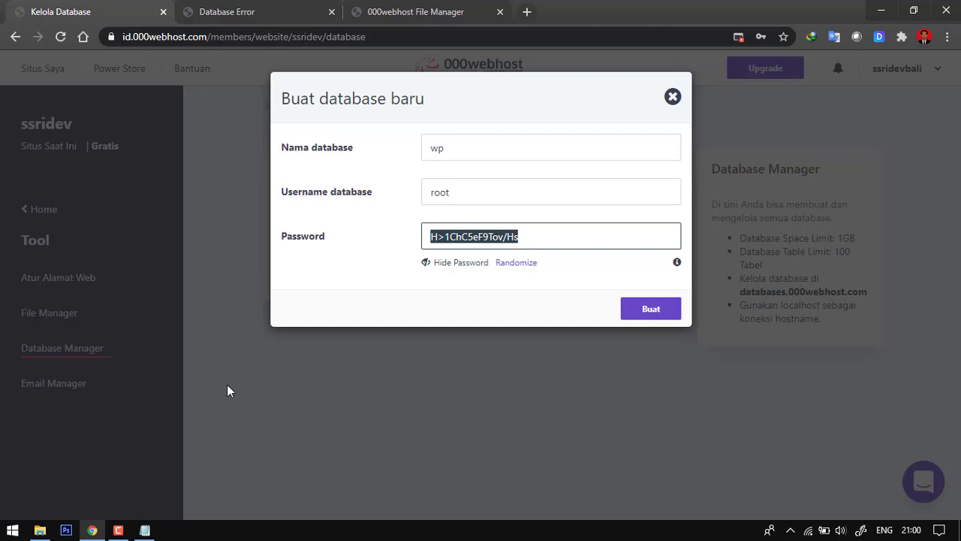
pyautogui.click(144, 530)
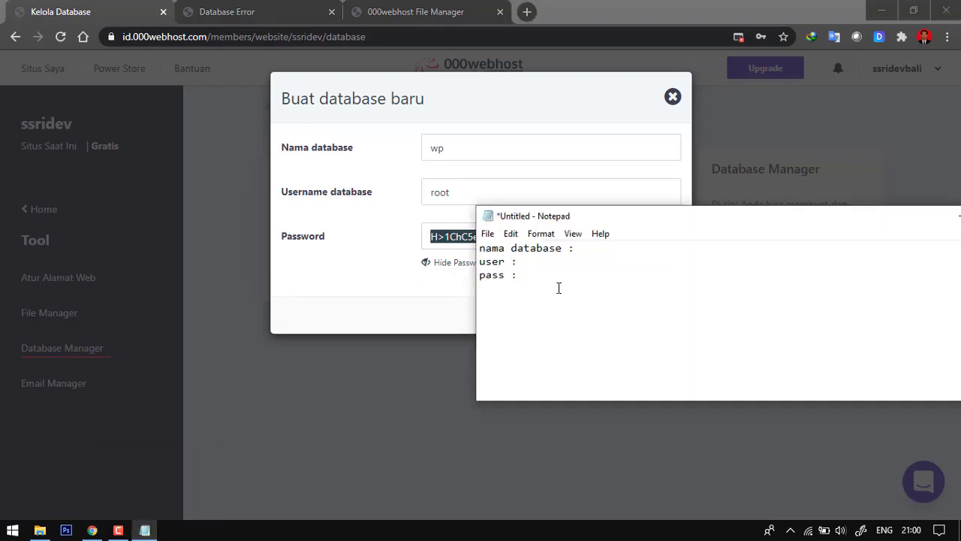
pyautogui.hotkey('ctrl', 'v')
pyautogui.click(350, 321)
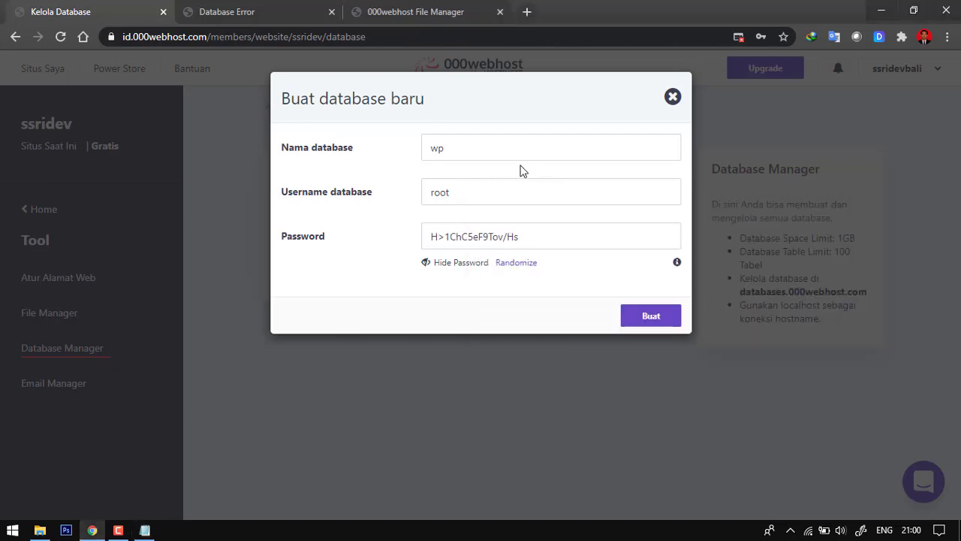
pyautogui.click(657, 318)
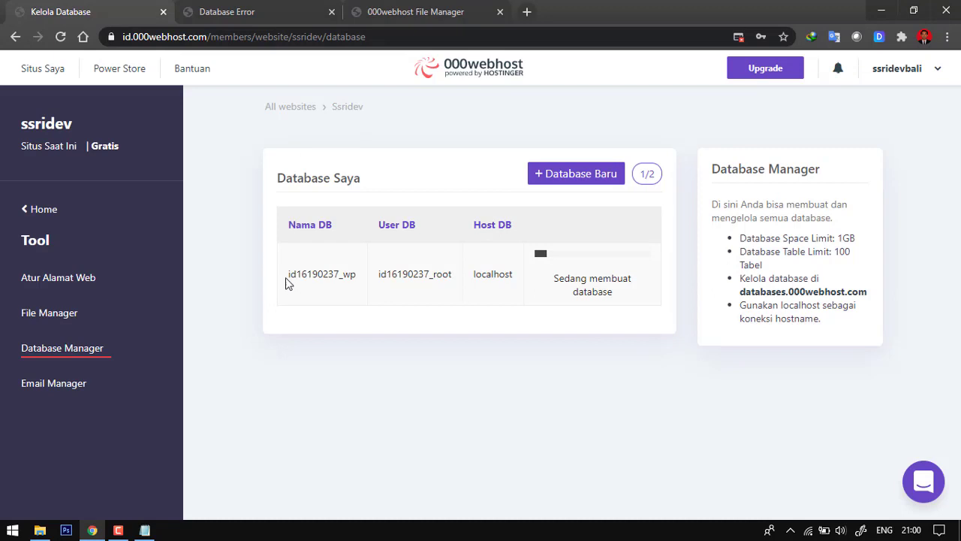
# - Copy the new database's full prefixed name into the nama database line of the Notepad note
pyautogui.moveTo(290, 274); pyautogui.dragTo(350, 276)
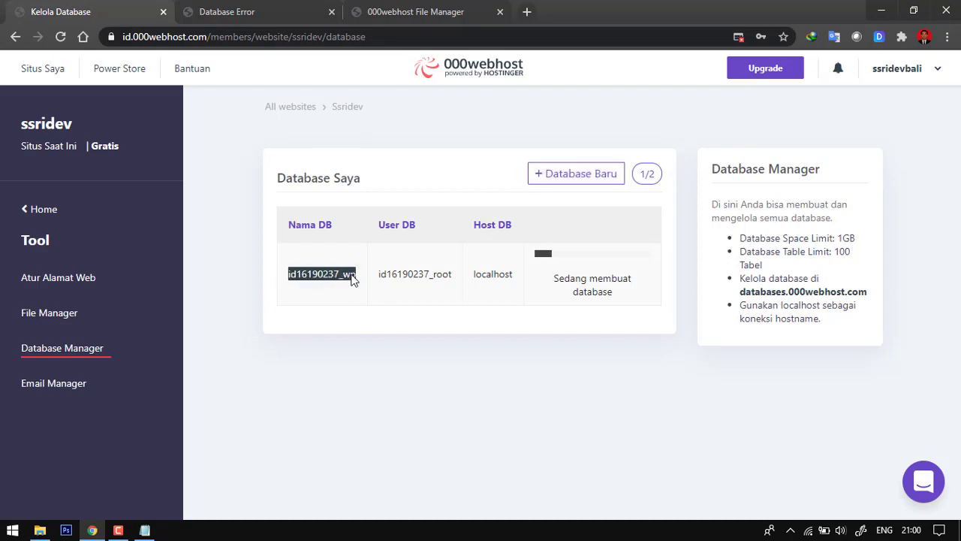
pyautogui.rightClick(347, 276)
pyautogui.click(363, 286)
pyautogui.click(145, 531)
pyautogui.rightClick(588, 250)
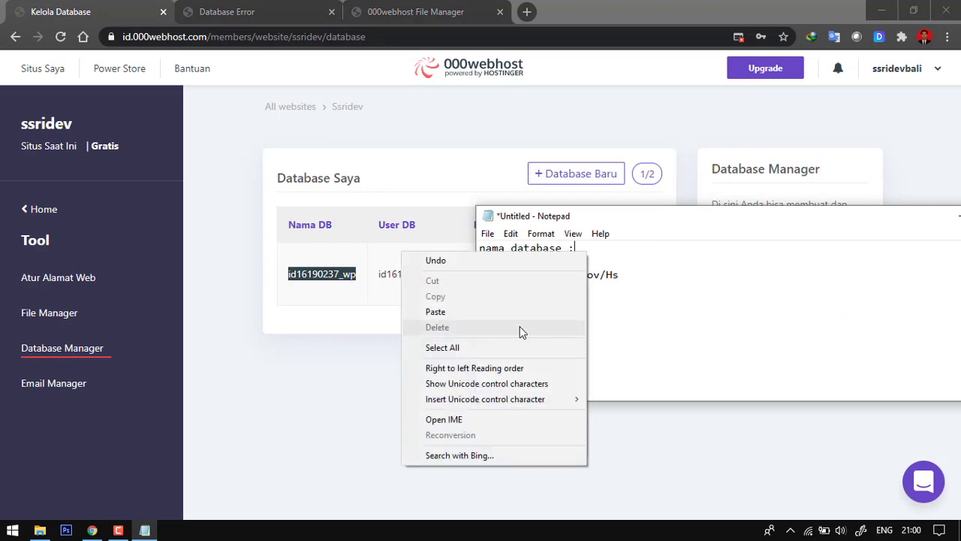
pyautogui.click(498, 318)
pyautogui.click(385, 280)
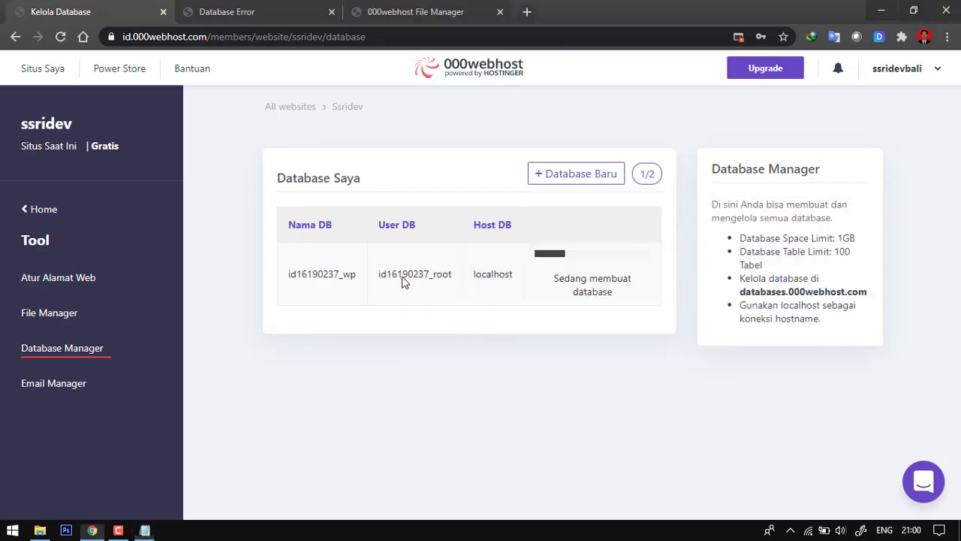
# - Copy the database's full prefixed username into the user line of the Notepad note
pyautogui.moveTo(380, 277); pyautogui.dragTo(450, 284)
pyautogui.rightClick(432, 284)
pyautogui.click(450, 290)
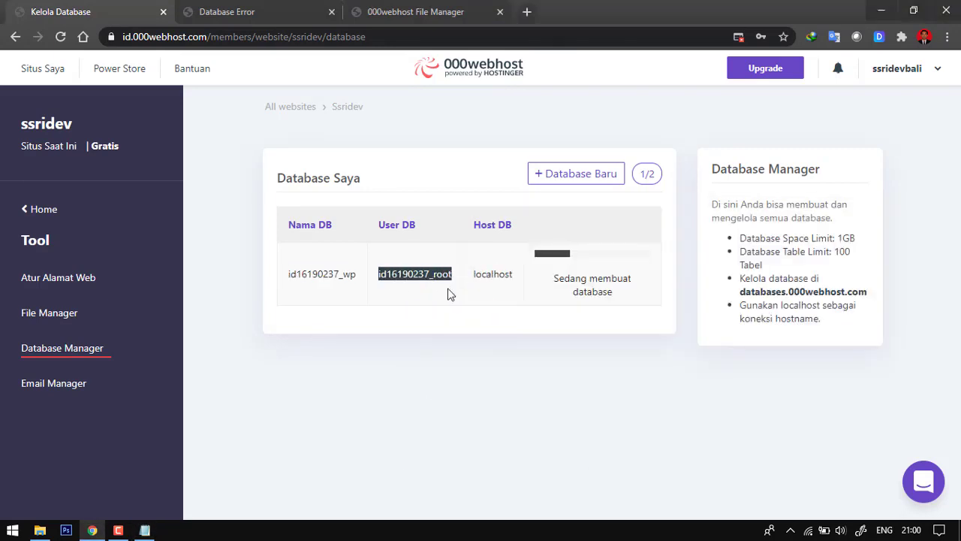
pyautogui.click(145, 531)
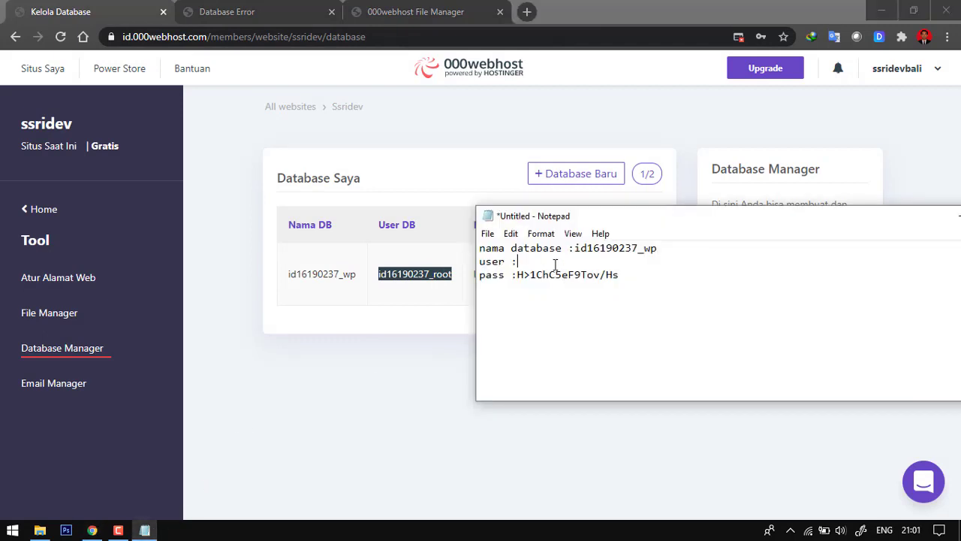
pyautogui.hotkey('ctrl', 'v')
pyautogui.click(385, 360)
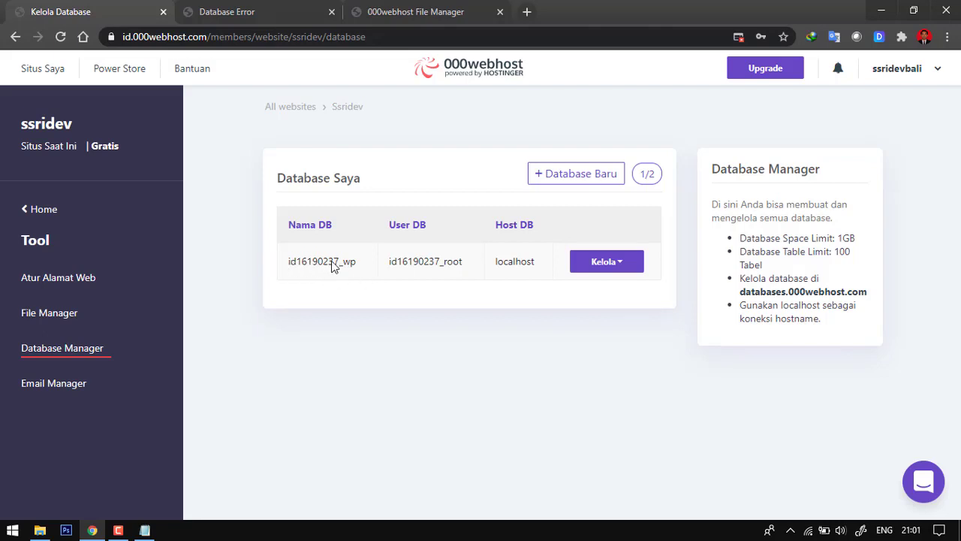
# - Open phpMyAdmin for the newly created wp database
pyautogui.click(619, 268)
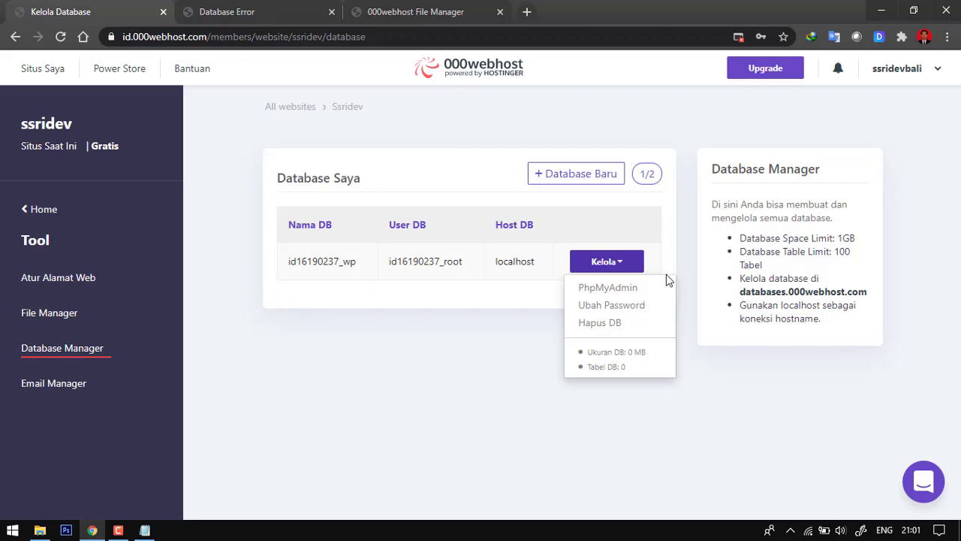
pyautogui.click(616, 293)
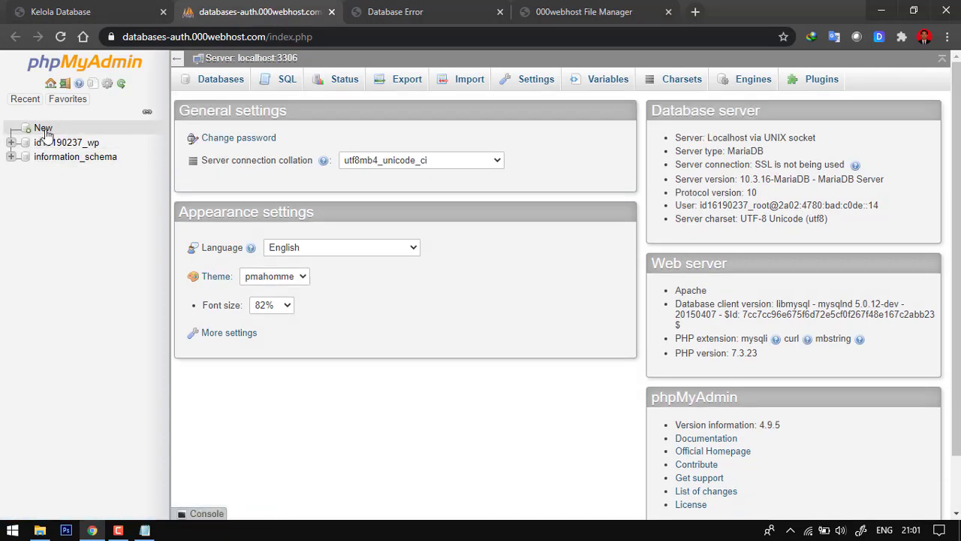
# - Try to create a separate database named wp with the utf8_unicode_ci collation in phpMyAdmin
pyautogui.click(43, 129)
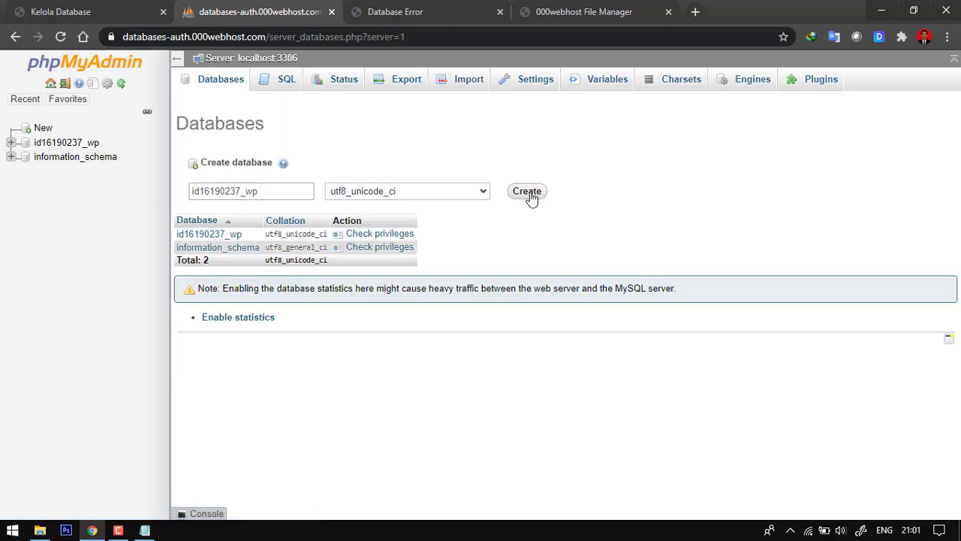
pyautogui.moveTo(268, 191); pyautogui.dragTo(150, 201)
pyautogui.write('wp')
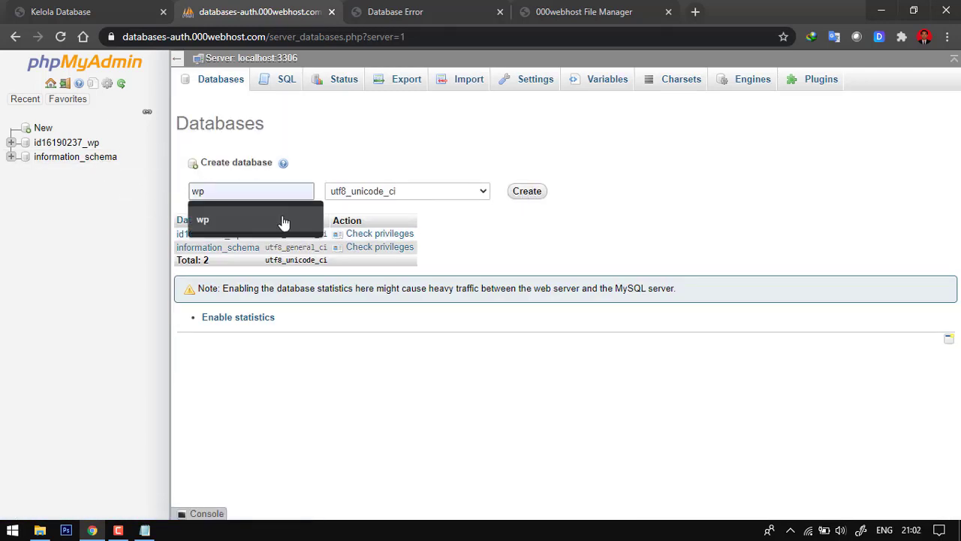
pyautogui.click(529, 192)
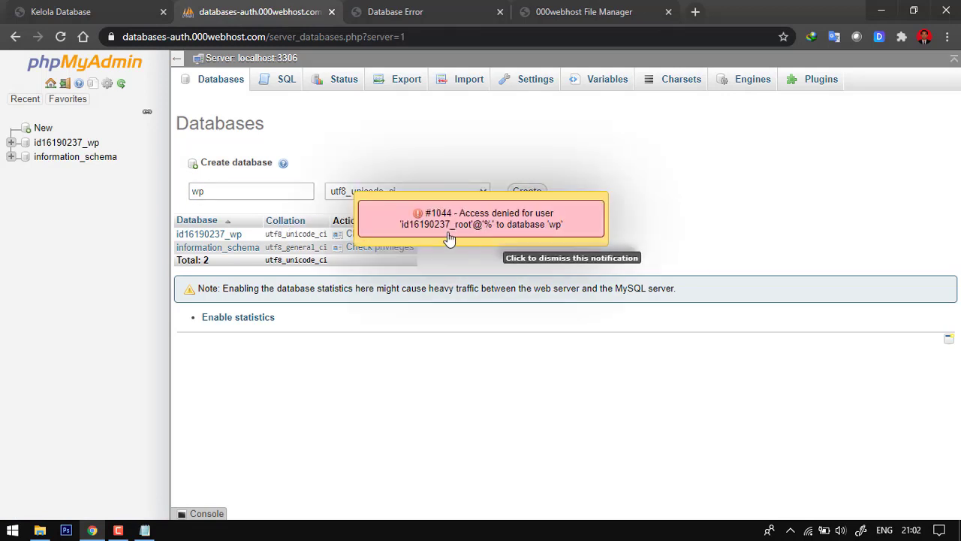
# - Import wp.sql from the upload wp folder on drive D into the hosting account's existing prefixed wp database
pyautogui.click(64, 144)
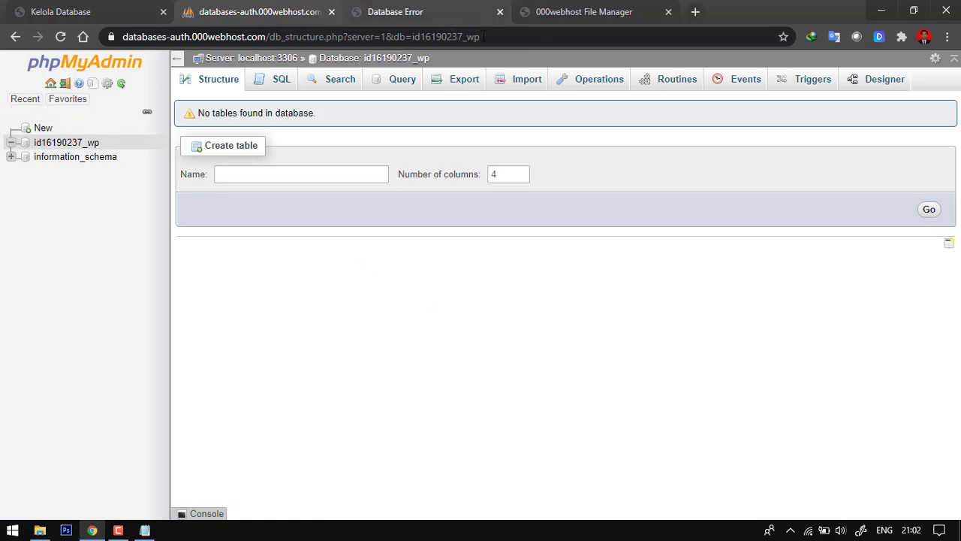
pyautogui.click(524, 80)
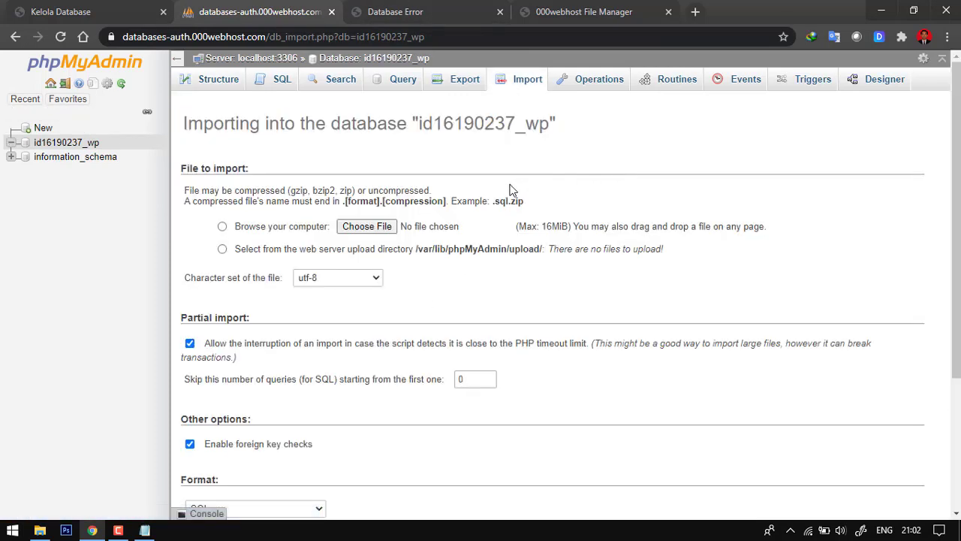
pyautogui.click(358, 227)
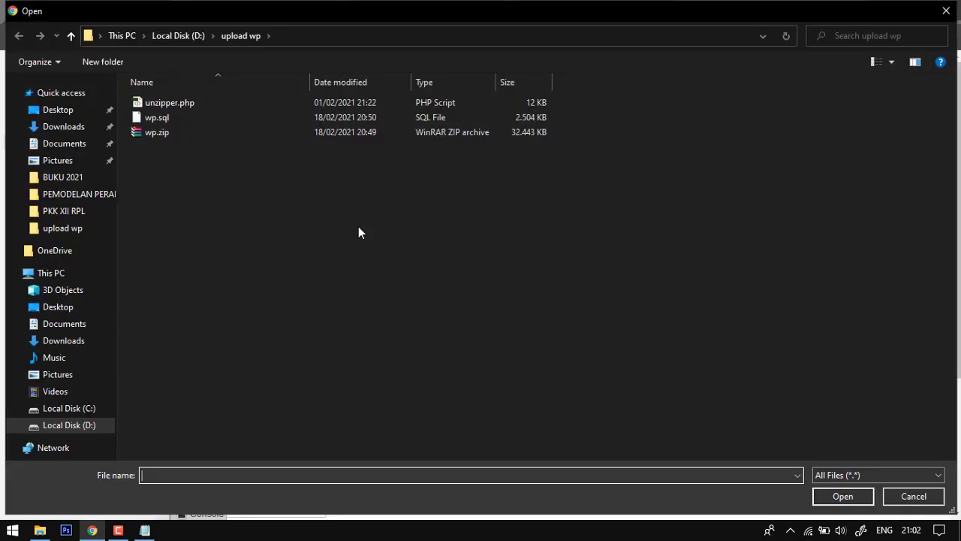
pyautogui.click(173, 120)
pyautogui.click(845, 495)
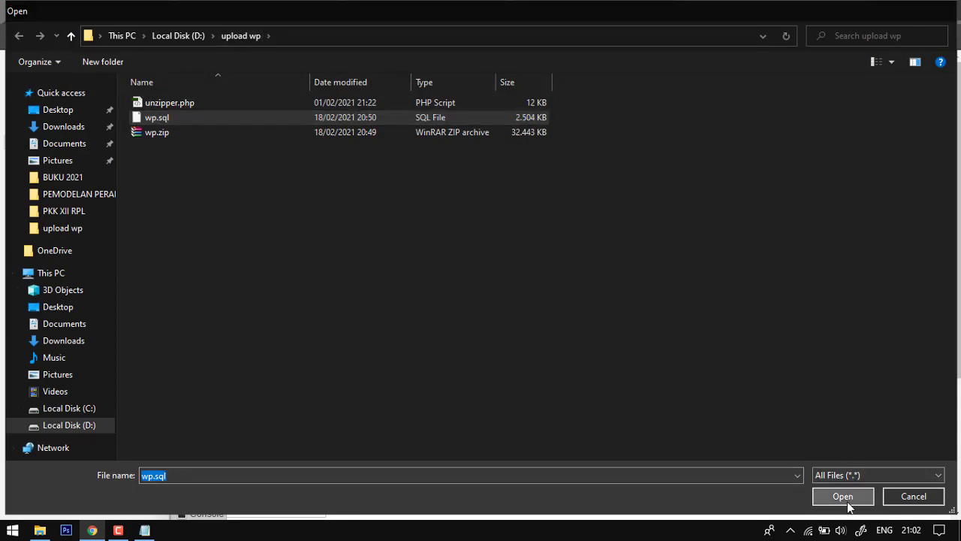
pyautogui.scroll(-3, 571, 248)
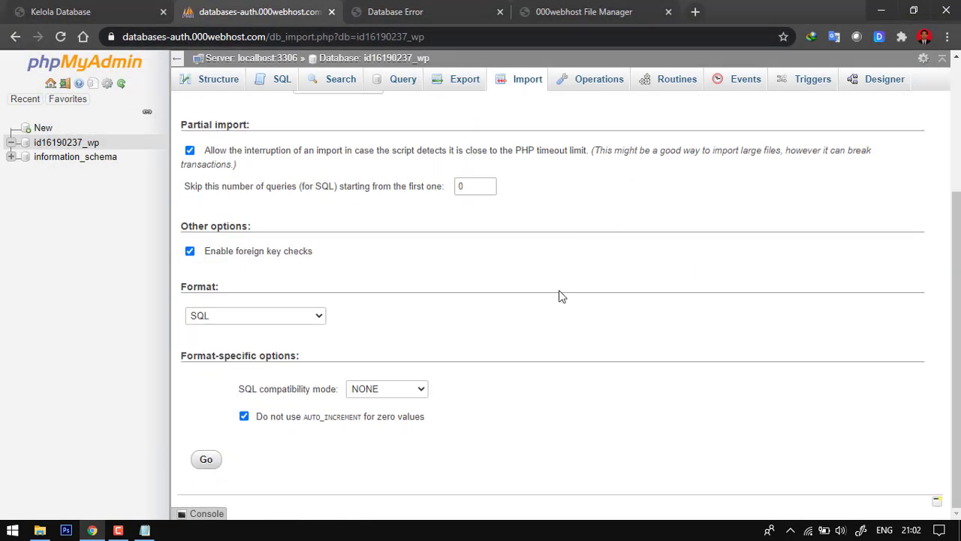
pyautogui.click(204, 457)
pyautogui.scroll(3, 544, 314)
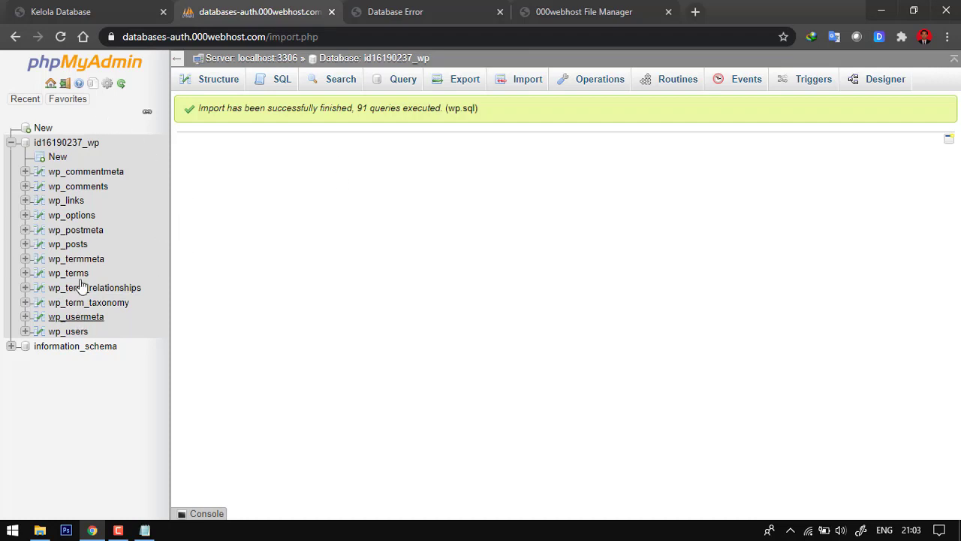
# - Reload ssridev.000webhostapp.com to check the site's database connection against the tables imported in phpMyAdmin
pyautogui.click(460, 6)
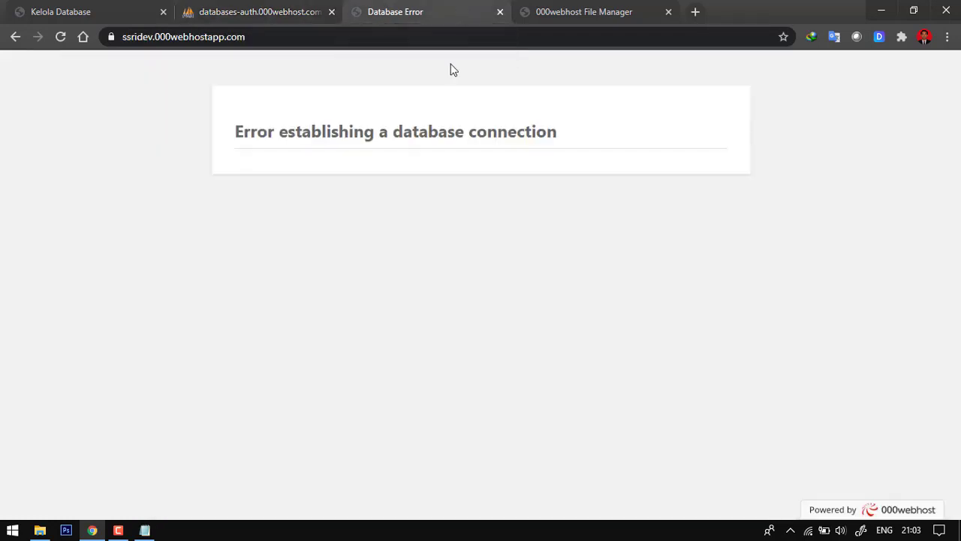
pyautogui.click(253, 6)
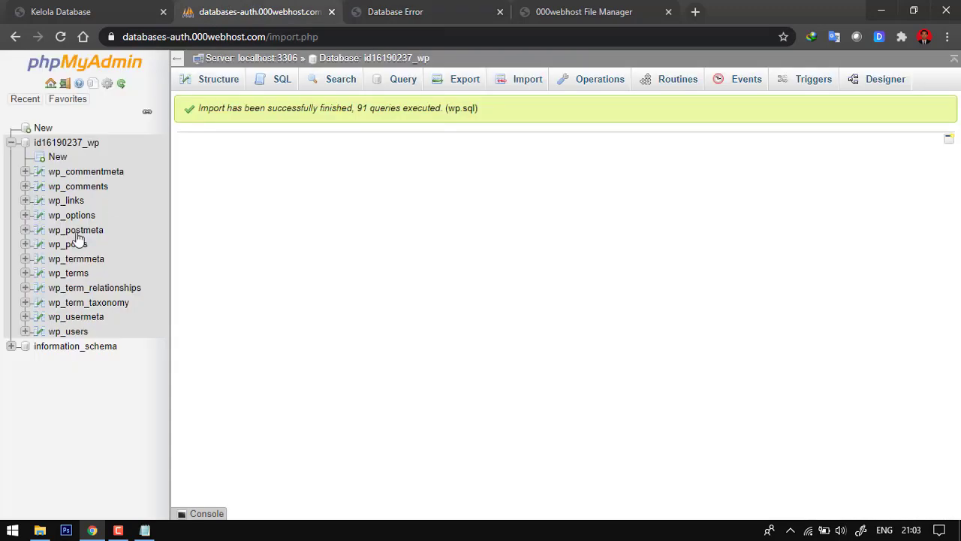
pyautogui.click(390, 8)
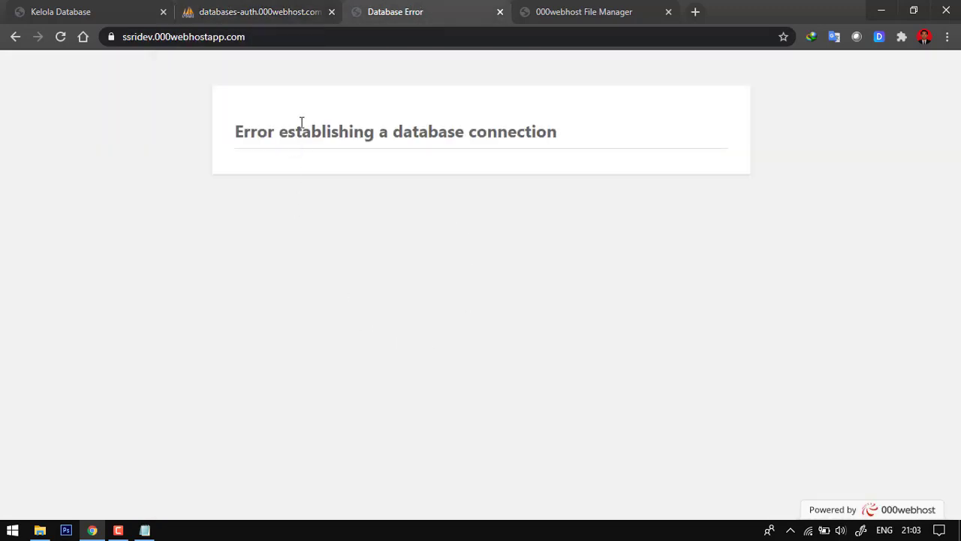
pyautogui.click(161, 37)
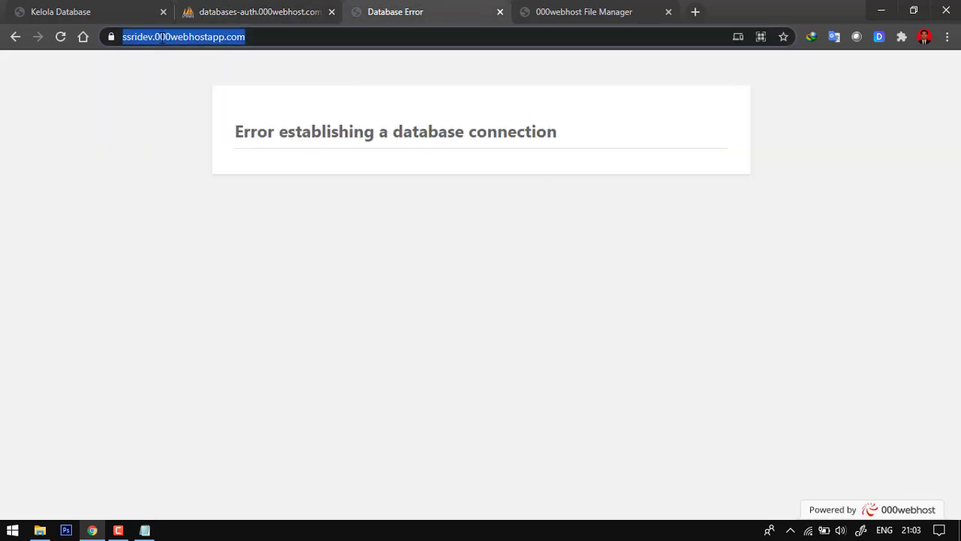
pyautogui.press('Return')
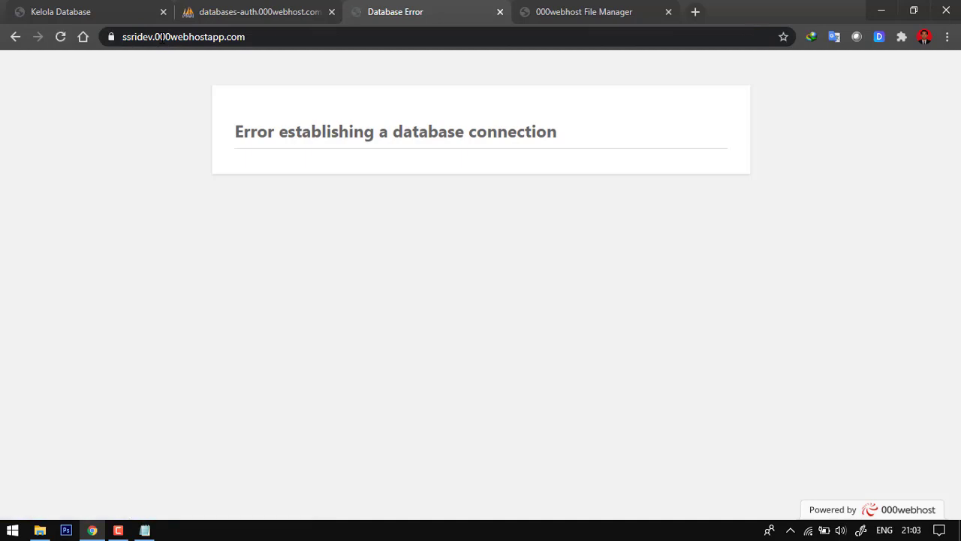
pyautogui.click(161, 38)
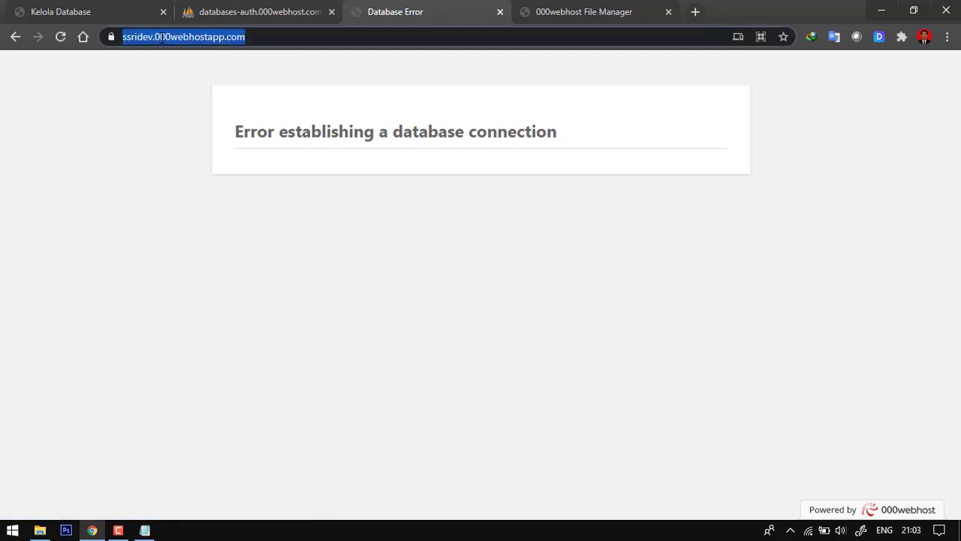
pyautogui.press('Return')
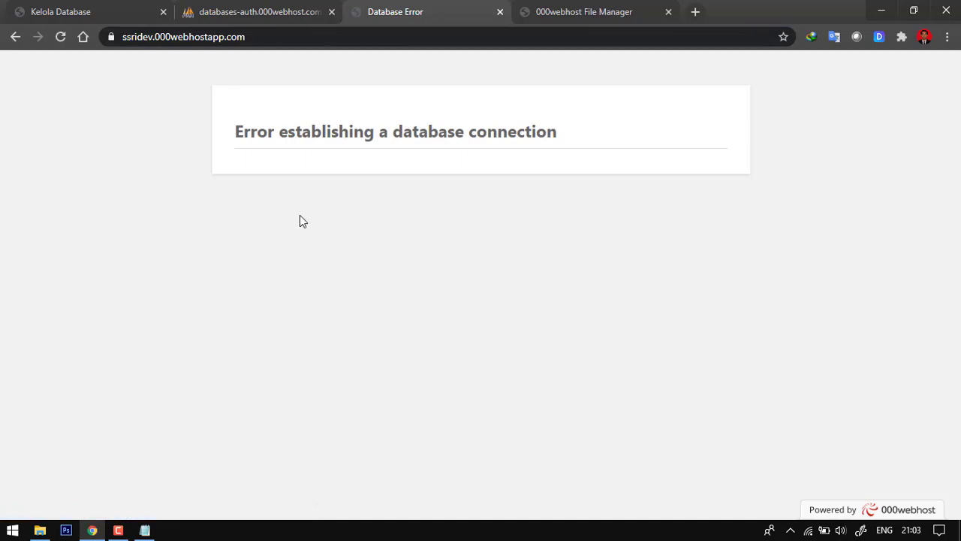
pyautogui.click(219, 37)
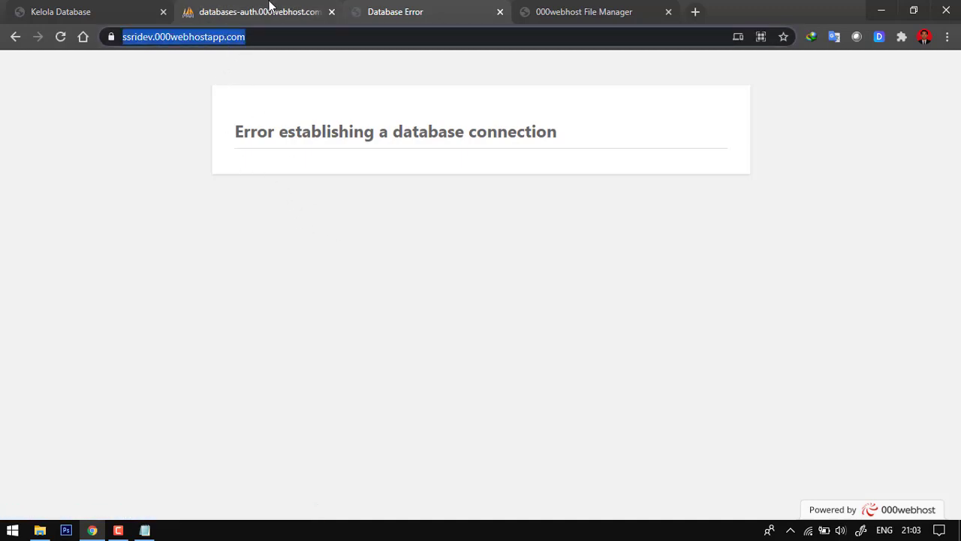
pyautogui.click(270, 9)
pyautogui.click(390, 9)
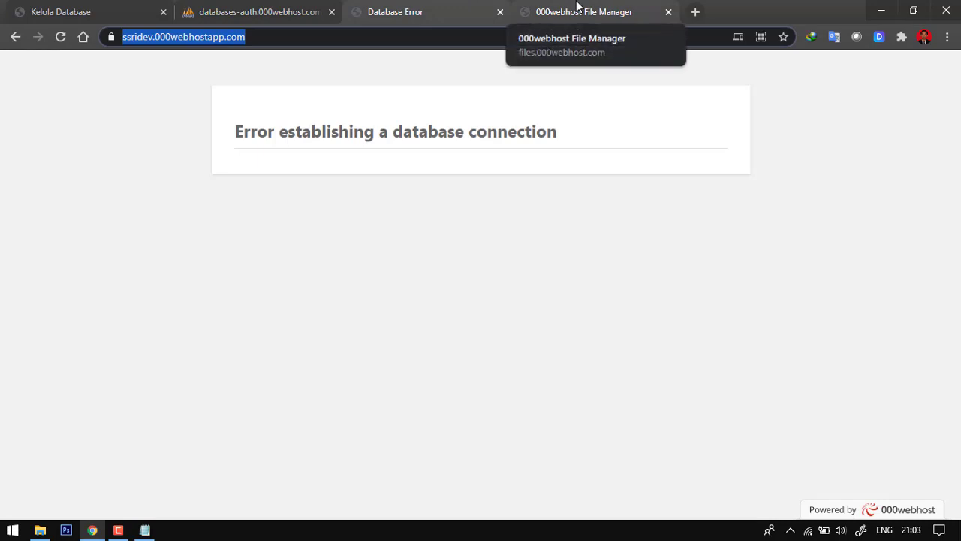
# - Open wp-config.php from public_html in the 000webhost File Manager for editing at its MySQL settings
pyautogui.click(577, 7)
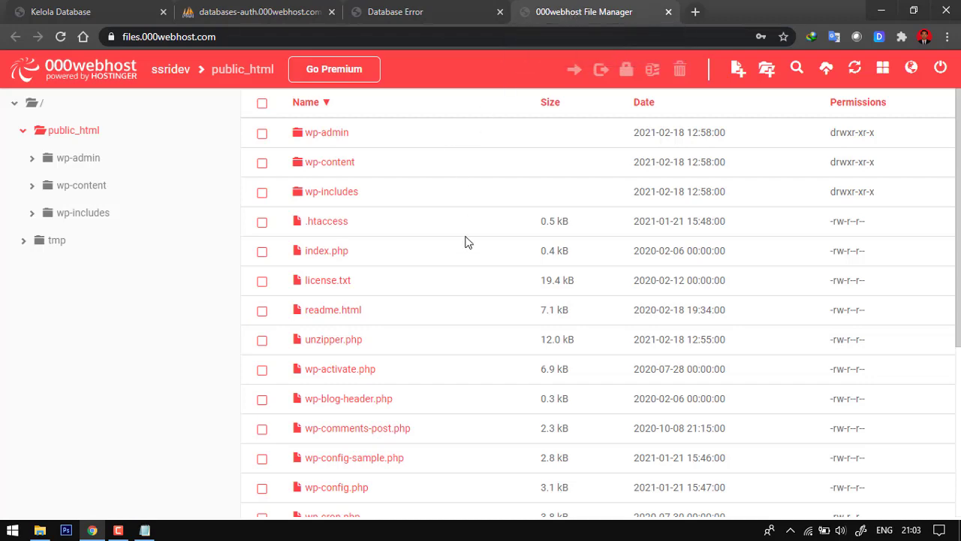
pyautogui.scroll(-2, 463, 218)
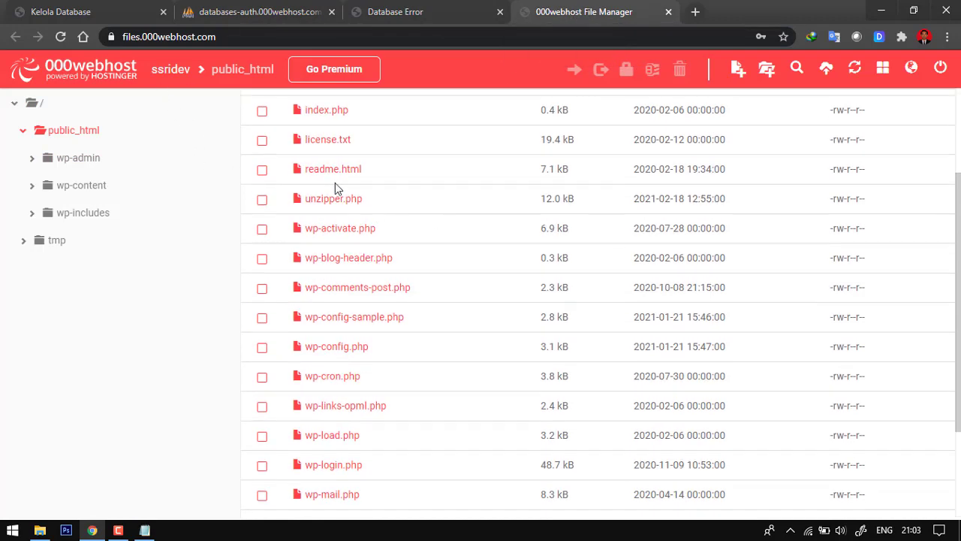
pyautogui.doubleClick(335, 351)
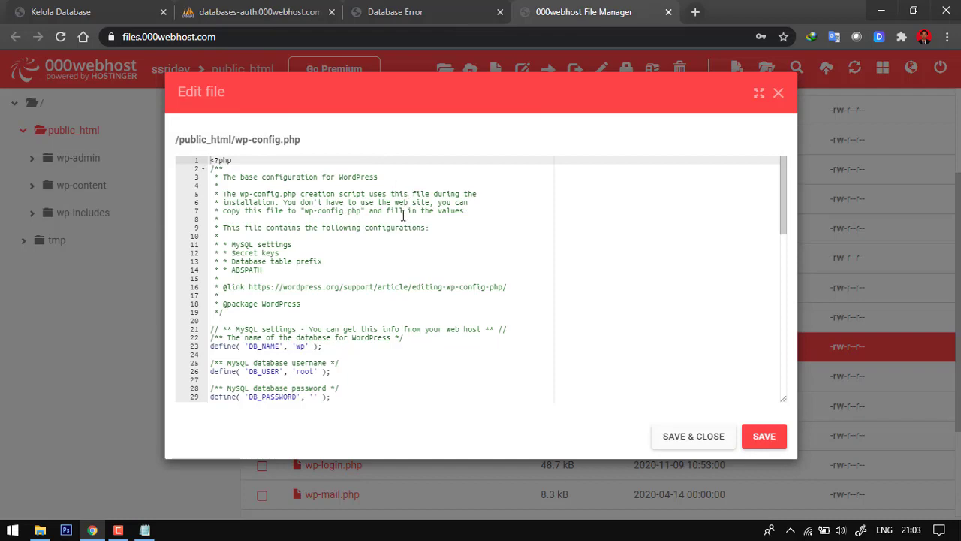
pyautogui.scroll(-1, 402, 218)
pyautogui.scroll(-1, 390, 224)
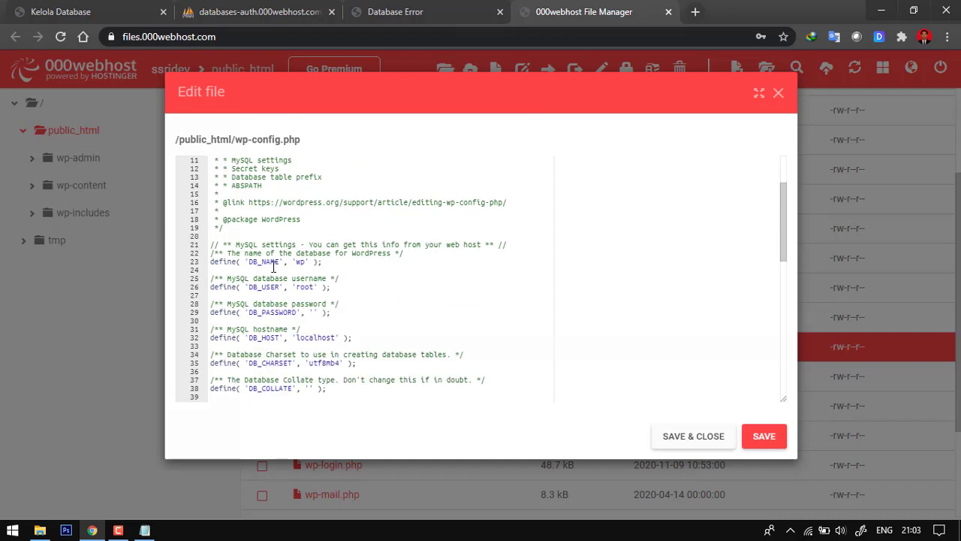
pyautogui.scroll(-1, 272, 312)
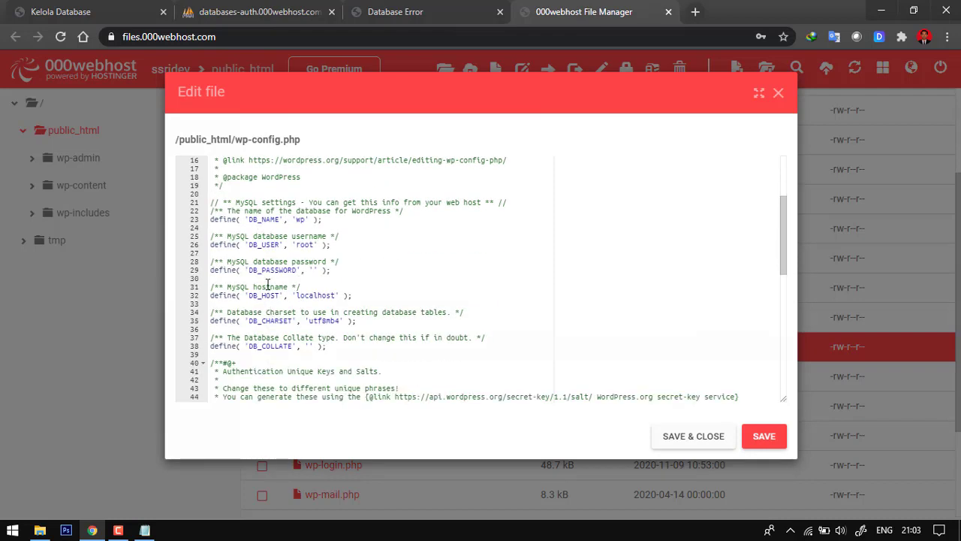
# - Replace the DB_NAME value in wp-config.php with the full prefixed database name copied from the Notepad note
pyautogui.click(145, 530)
pyautogui.moveTo(665, 248); pyautogui.dragTo(575, 250)
pyautogui.hotkey('ctrl', 'c')
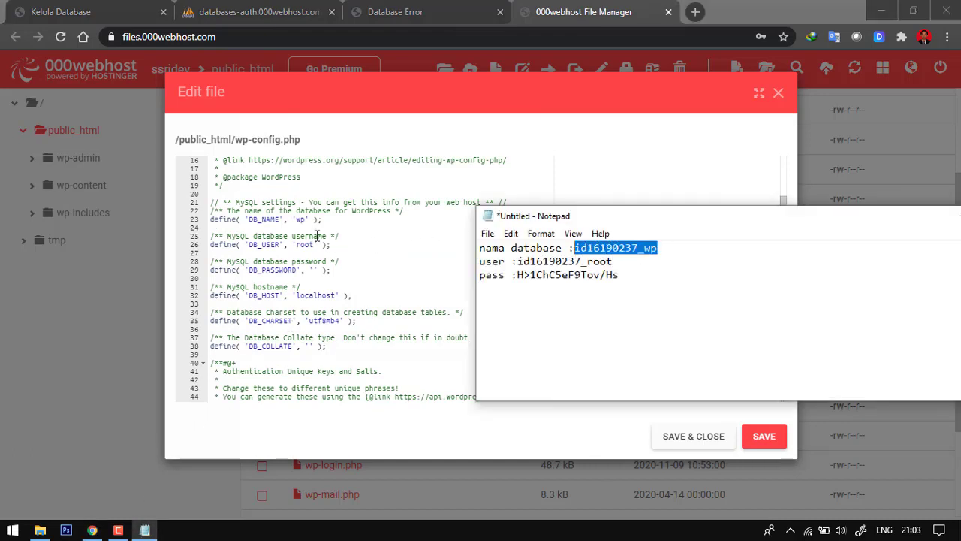
pyautogui.click(302, 219)
pyautogui.moveTo(298, 220); pyautogui.dragTo(306, 221)
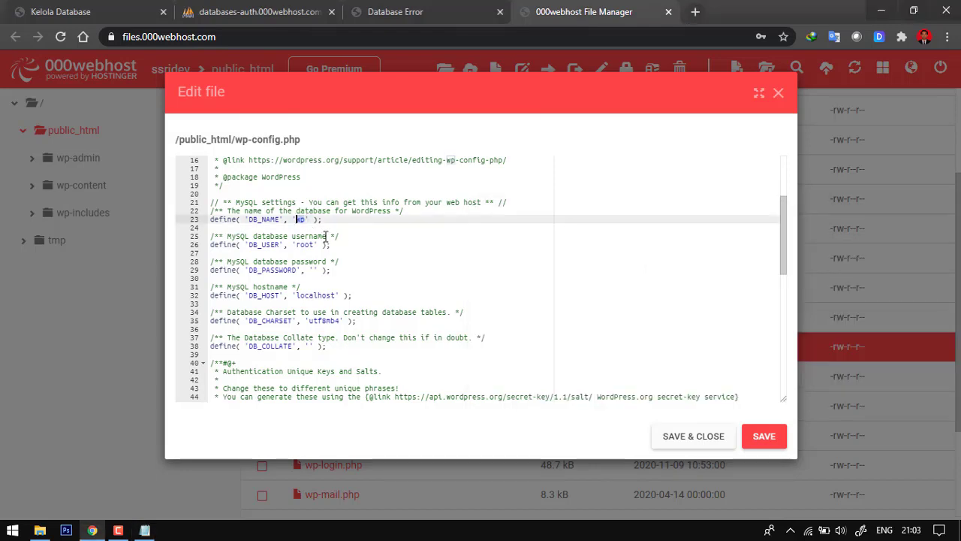
pyautogui.hotkey('ctrl', 'v')
# - Replace root in the DB_USER line with the full prefixed username copied from the Notepad note
pyautogui.click(145, 530)
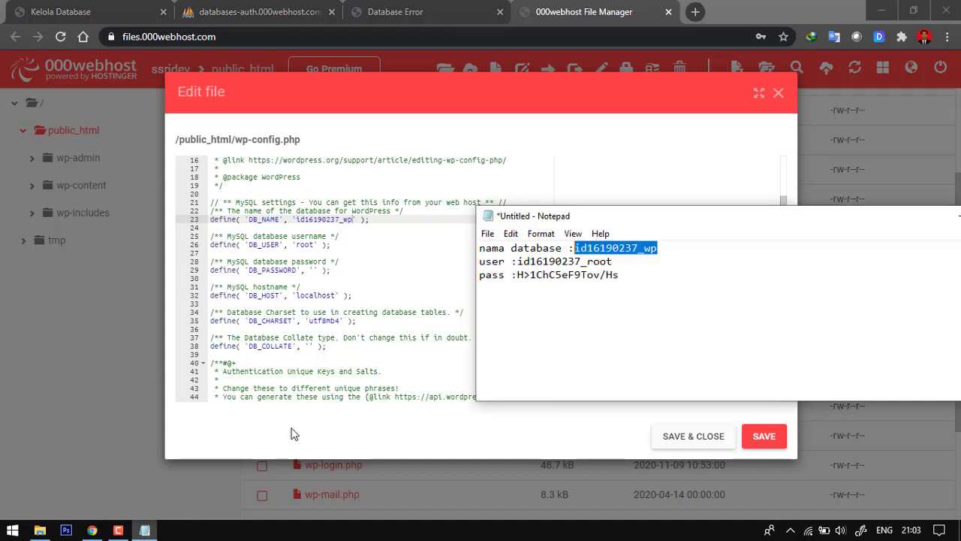
pyautogui.moveTo(627, 260); pyautogui.dragTo(520, 262)
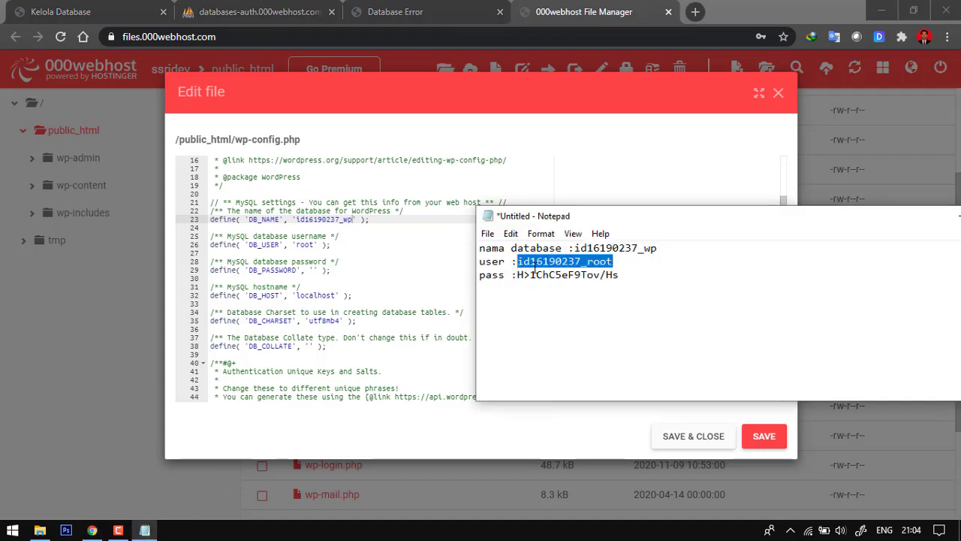
pyautogui.click(309, 244)
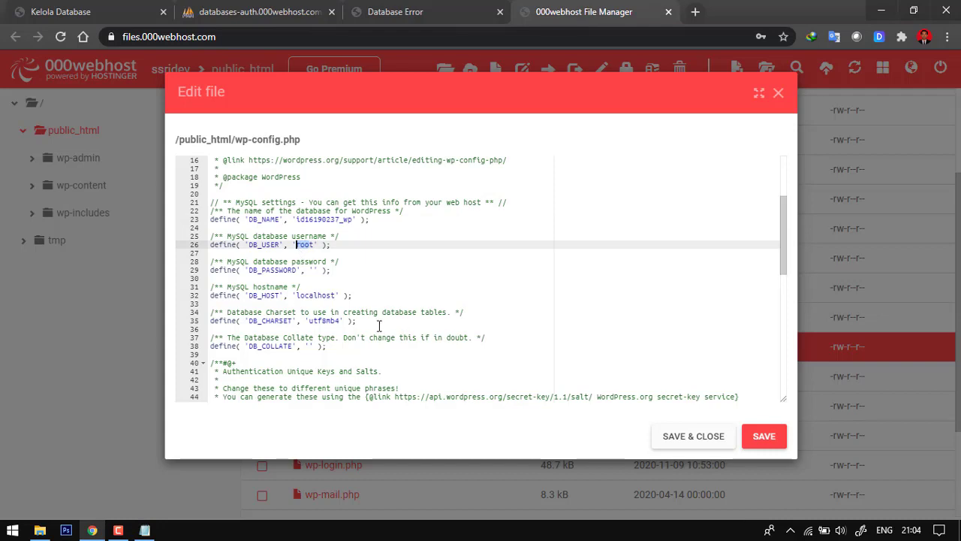
pyautogui.write('id16190237_root')
# - Paste the database password from the Notepad note into the empty DB_PASSWORD value, and save and close wp-config.php
pyautogui.click(145, 530)
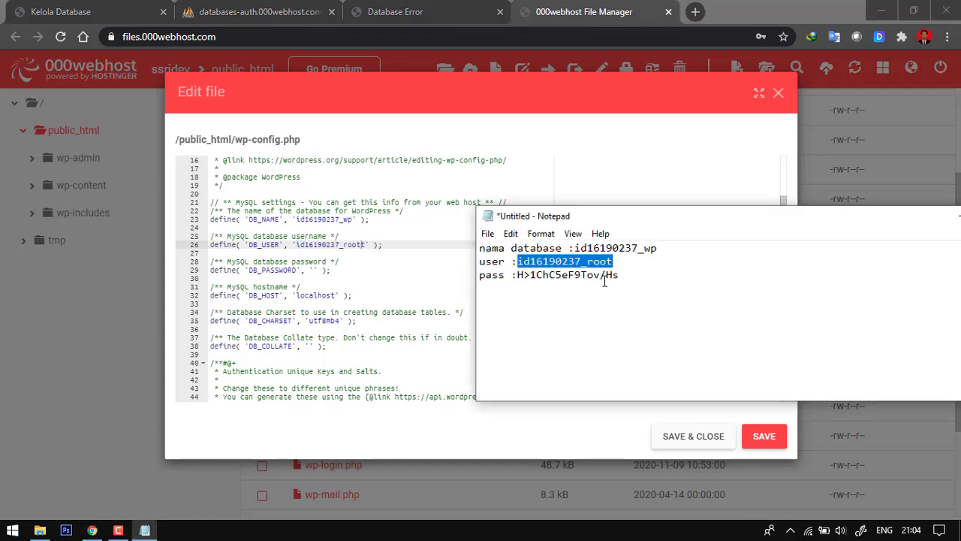
pyautogui.moveTo(645, 279); pyautogui.dragTo(524, 275)
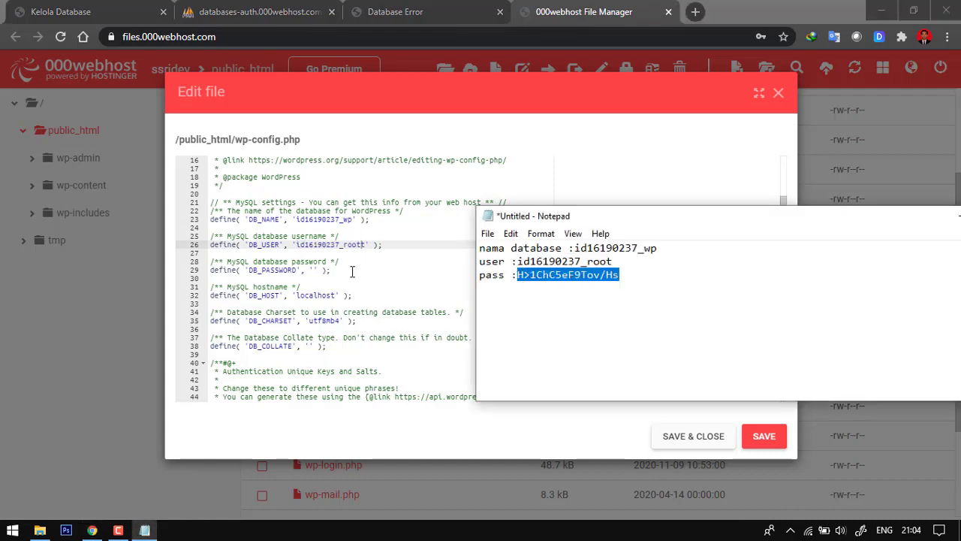
pyautogui.click(315, 272)
pyautogui.hotkey('ctrl', 'v')
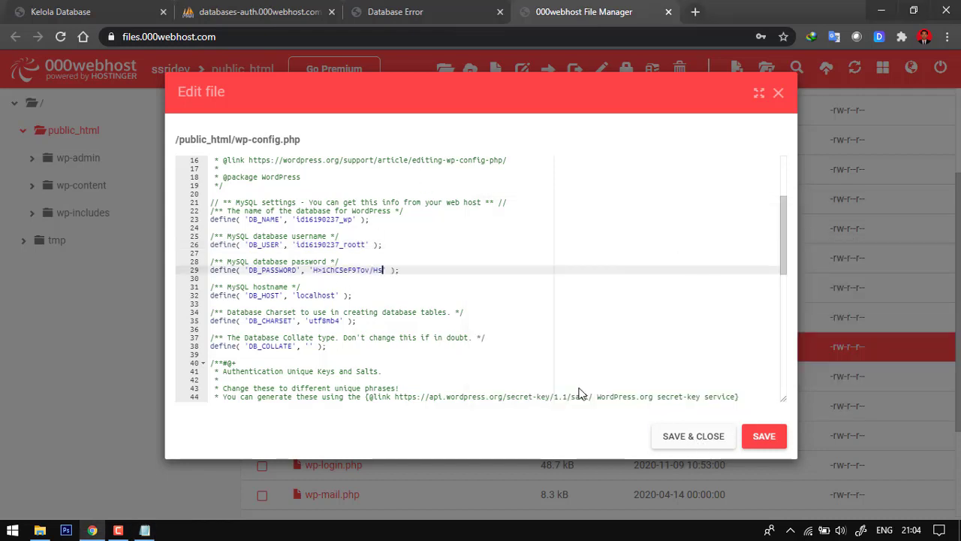
pyautogui.click(692, 441)
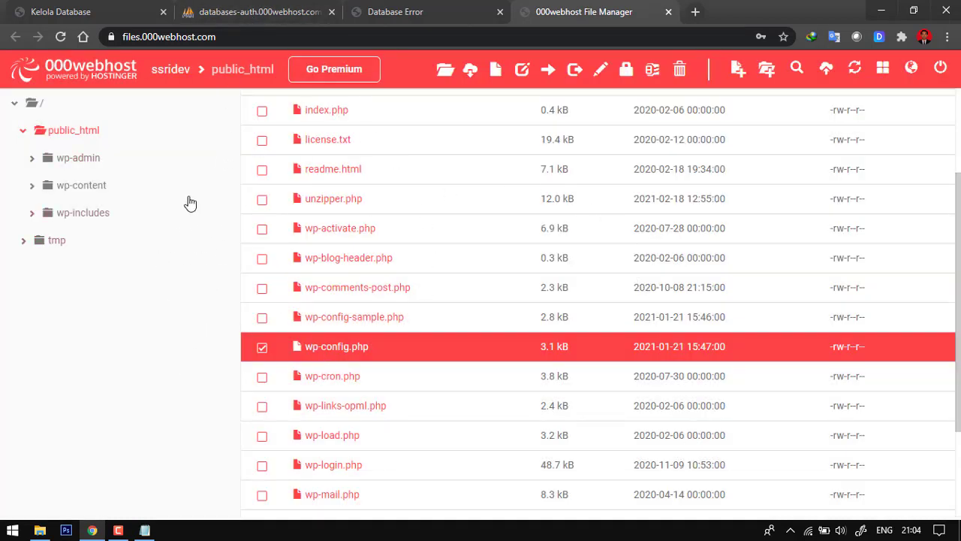
# - Reload ssridev.000webhostapp.com to test the database connection with the edited wp-config.php
pyautogui.click(420, 11)
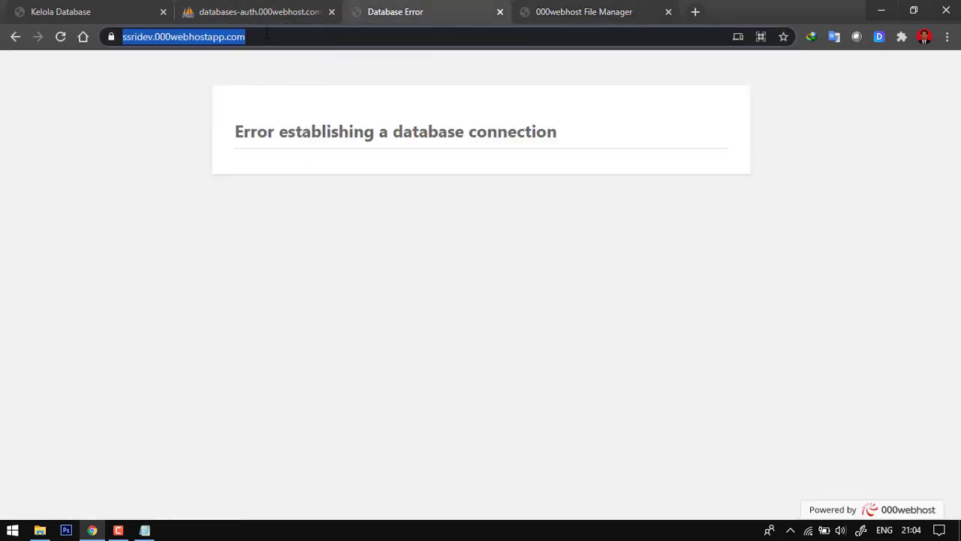
pyautogui.press('Return')
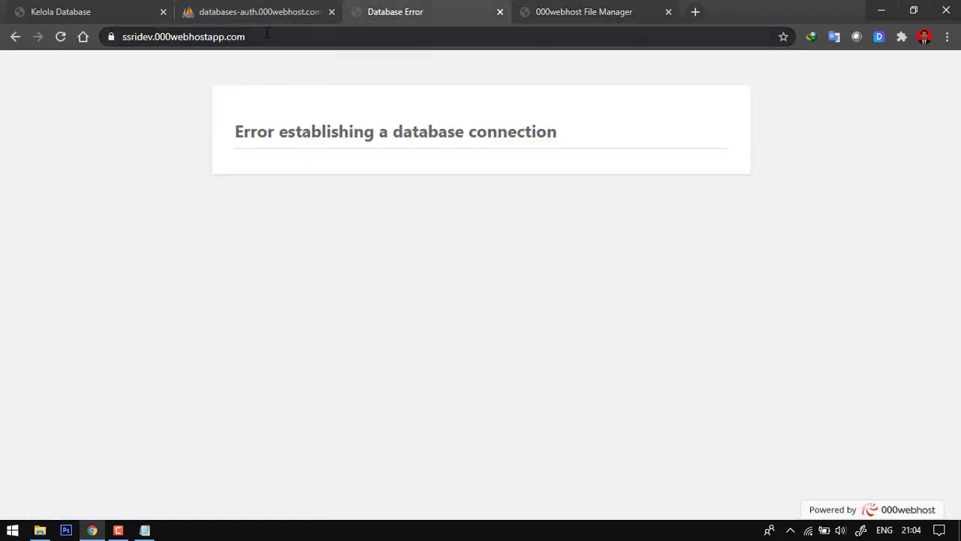
pyautogui.click(266, 36)
pyautogui.press('Return')
pyautogui.click(267, 36)
pyautogui.press('Return')
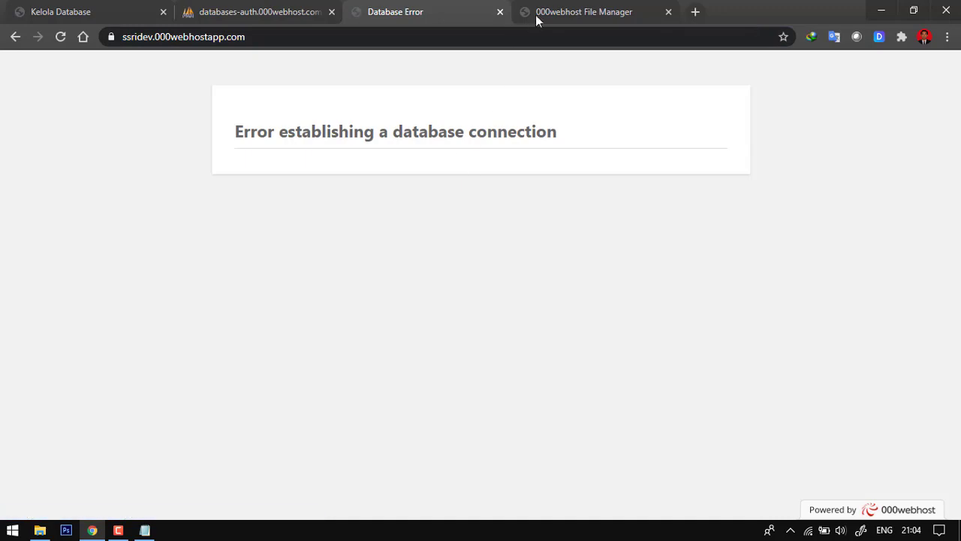
# - Remove the extra t at the end of the DB_USER value in wp-config.php, and save and close the file
pyautogui.click(571, 12)
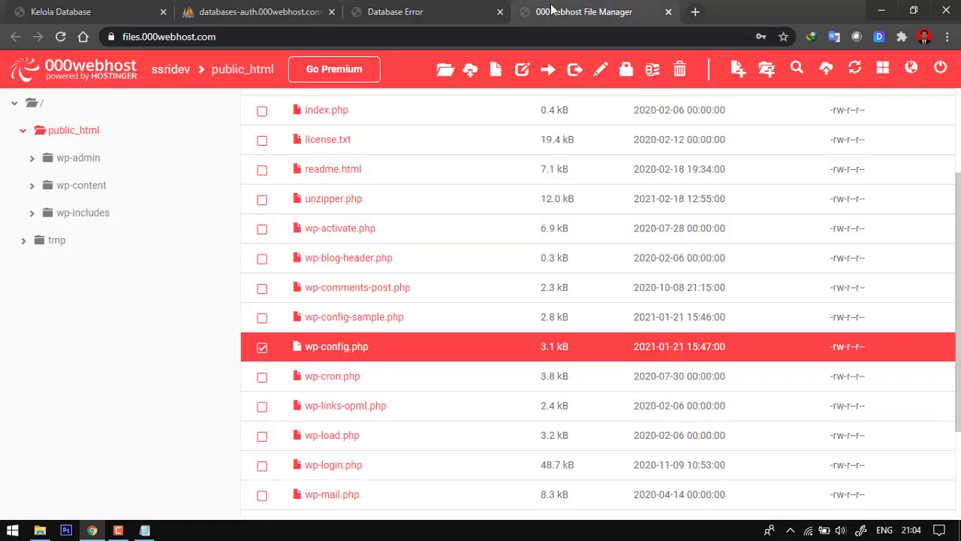
pyautogui.click(333, 353)
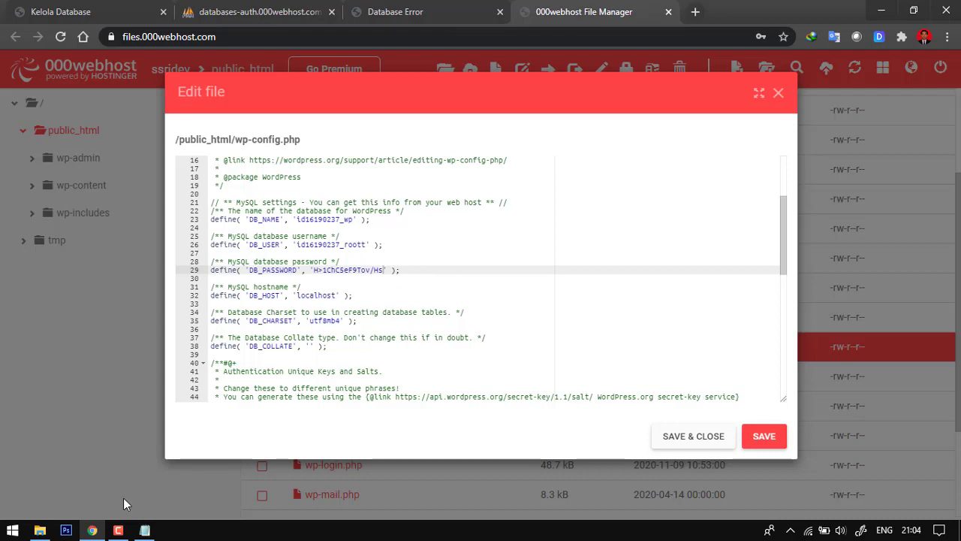
pyautogui.click(425, 286)
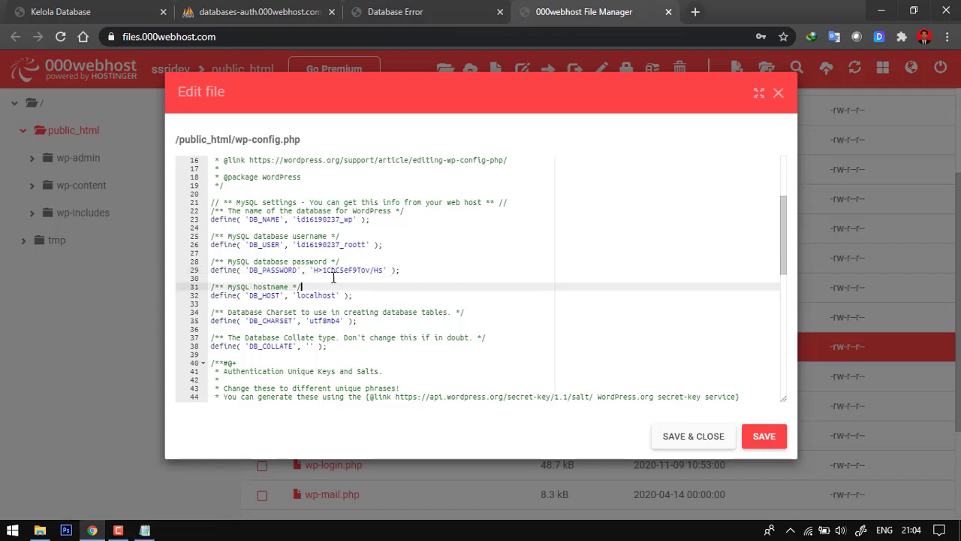
pyautogui.click(362, 245)
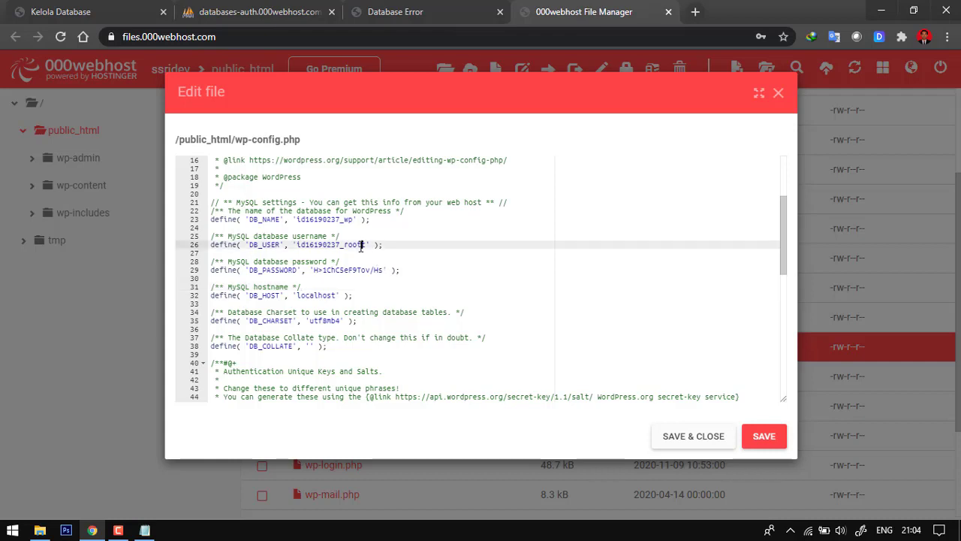
pyautogui.click(419, 256)
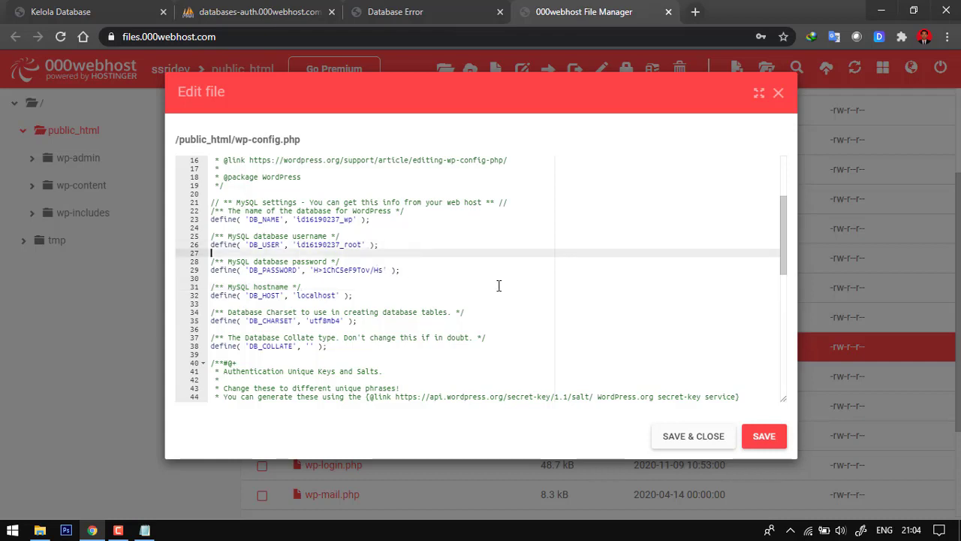
pyautogui.click(714, 440)
pyautogui.click(145, 531)
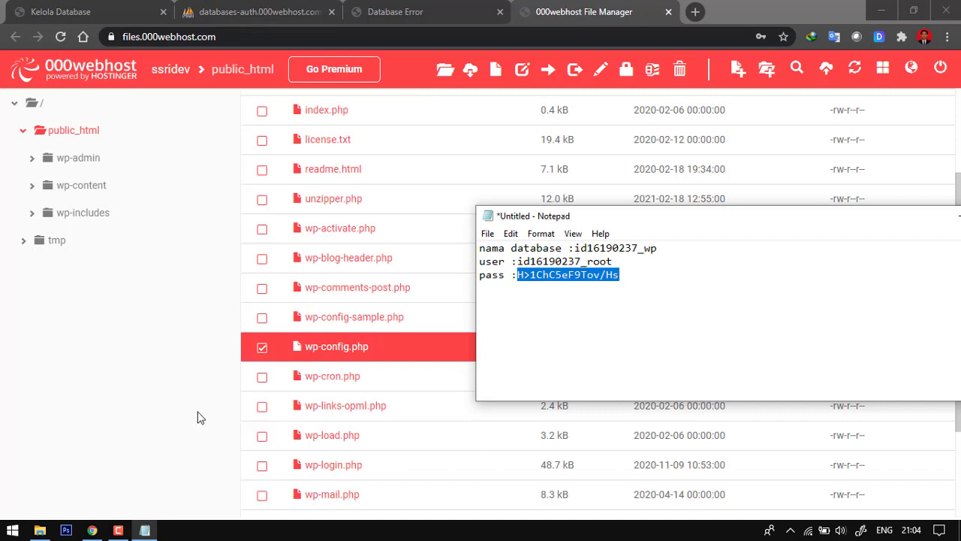
pyautogui.click(197, 418)
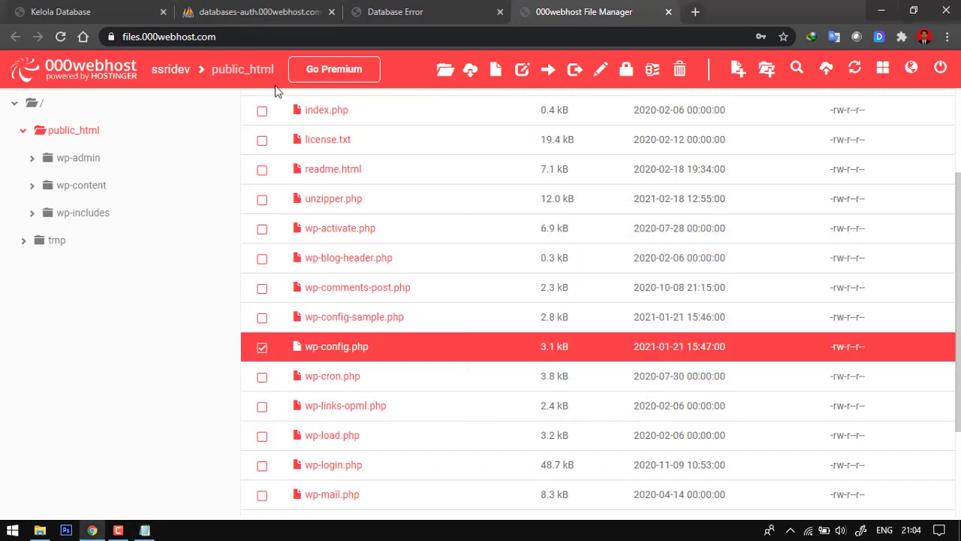
# - Reload ssridev.000webhostapp.com and look through the home page to check how the published site loads
pyautogui.click(395, 11)
pyautogui.click(62, 36)
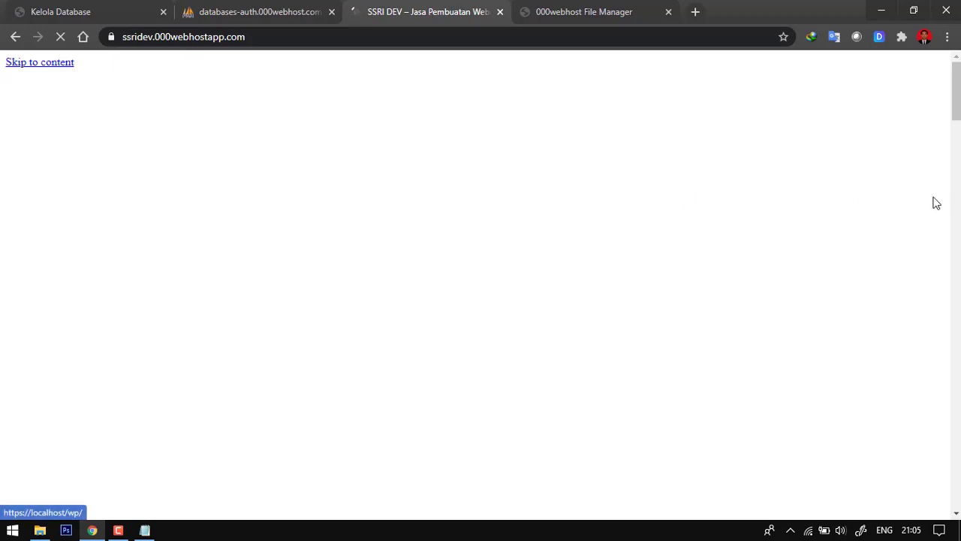
pyautogui.moveTo(958, 100); pyautogui.dragTo(927, 75)
pyautogui.scroll(-5, 558, 237)
pyautogui.scroll(-15, 412, 264)
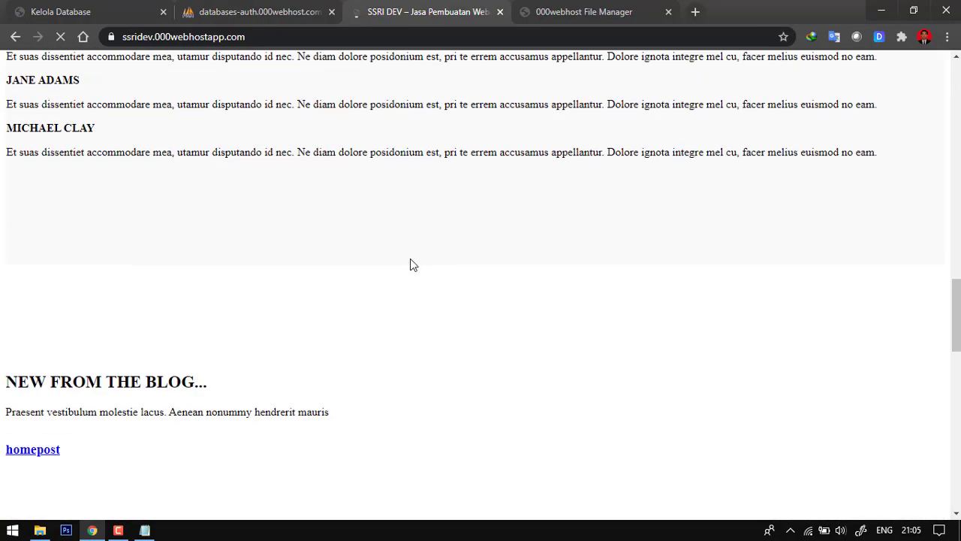
# - Look through the ssridev.000webhostapp.com home page from the header to the blog section to examine its layout, images and styling
pyautogui.scroll(3, 335, 316)
pyautogui.scroll(15, 335, 317)
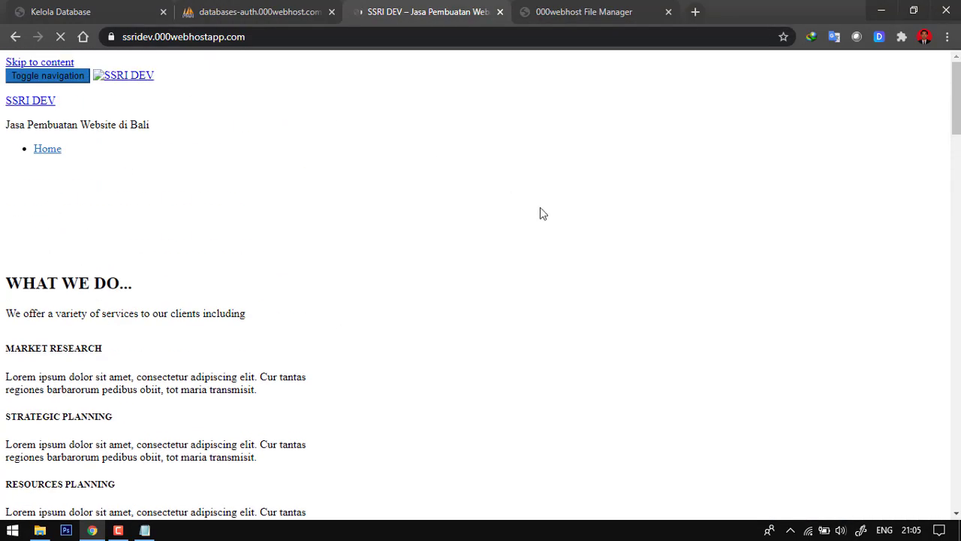
pyautogui.scroll(-4, 268, 215)
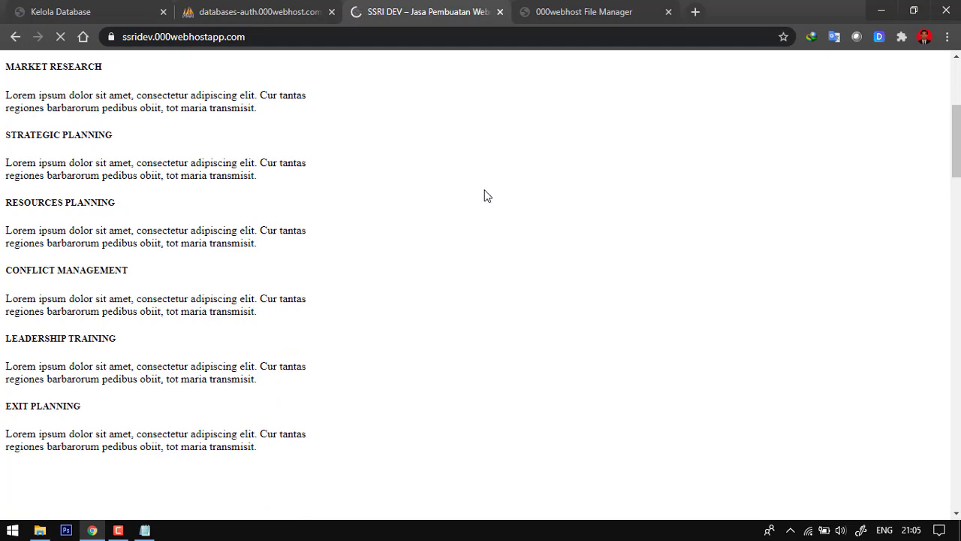
pyautogui.scroll(4, 494, 236)
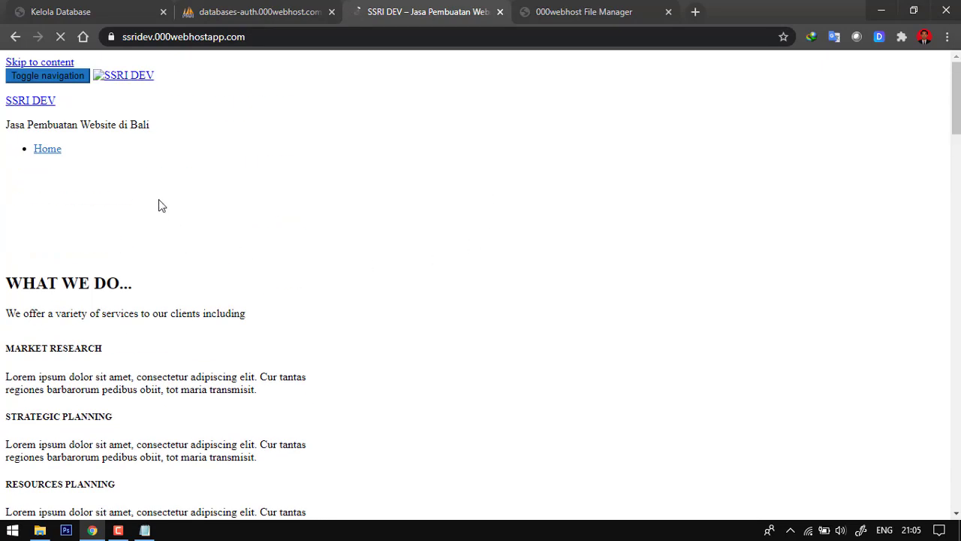
pyautogui.scroll(-8, 444, 423)
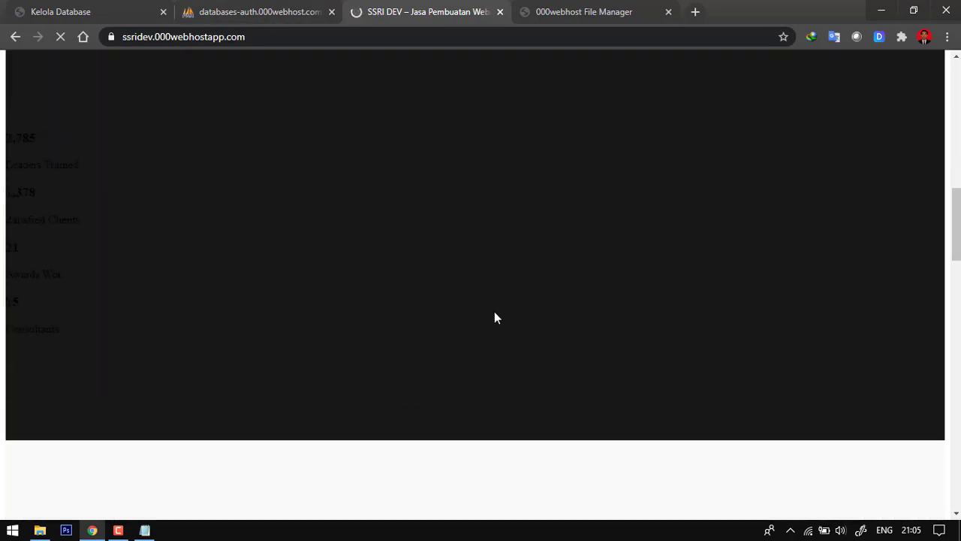
pyautogui.scroll(8, 465, 308)
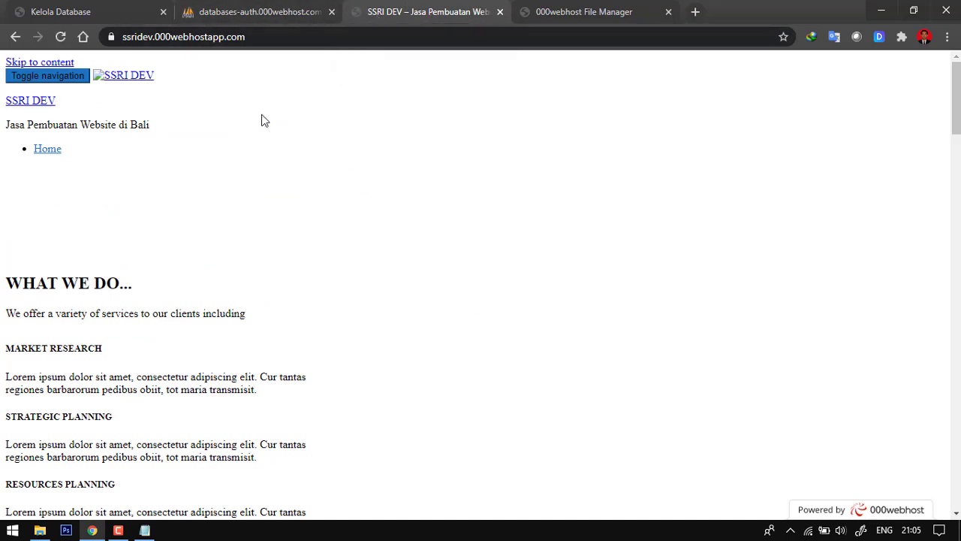
pyautogui.scroll(-3, 293, 312)
pyautogui.scroll(-10, 248, 337)
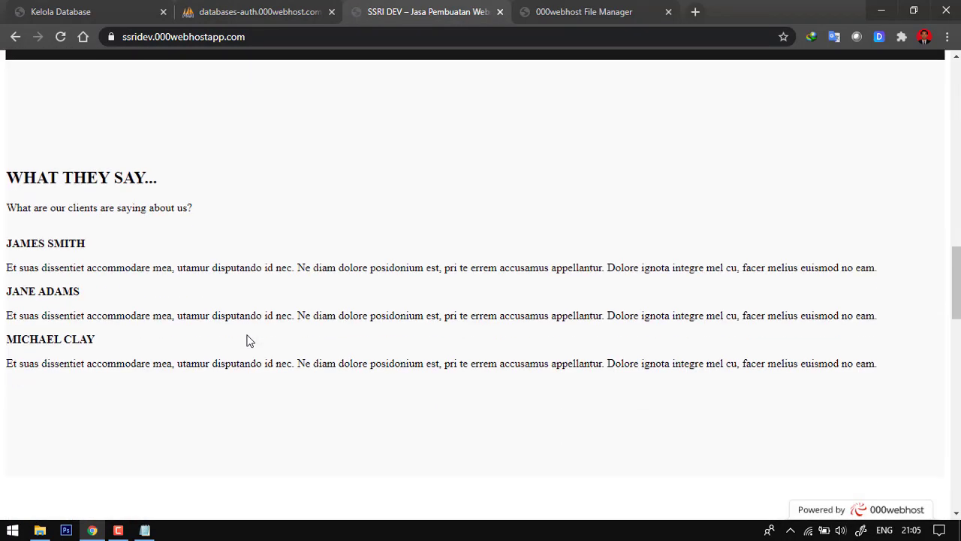
pyautogui.scroll(8, 449, 300)
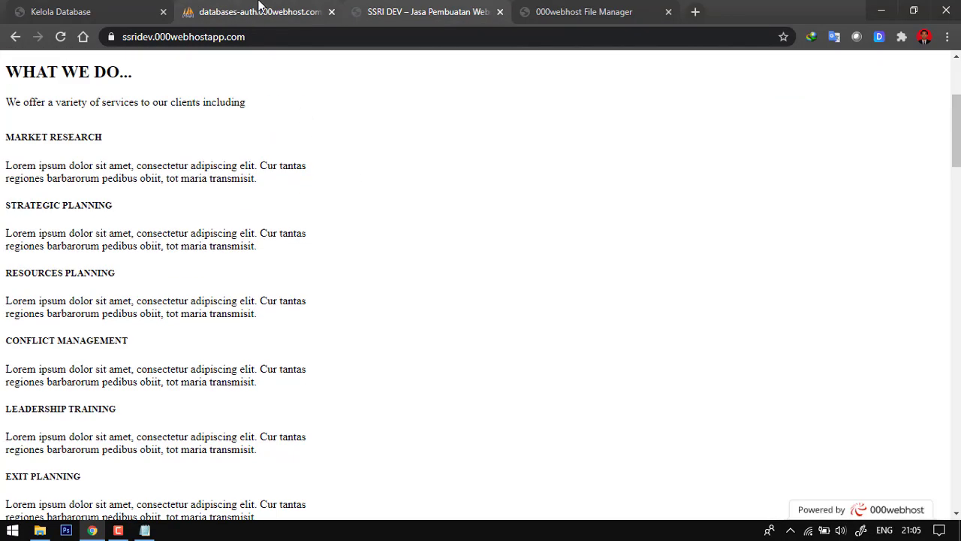
# - Switch to phpMyAdmin and browse the wp_options table of the online database to find the siteurl and home rows
pyautogui.click(259, 9)
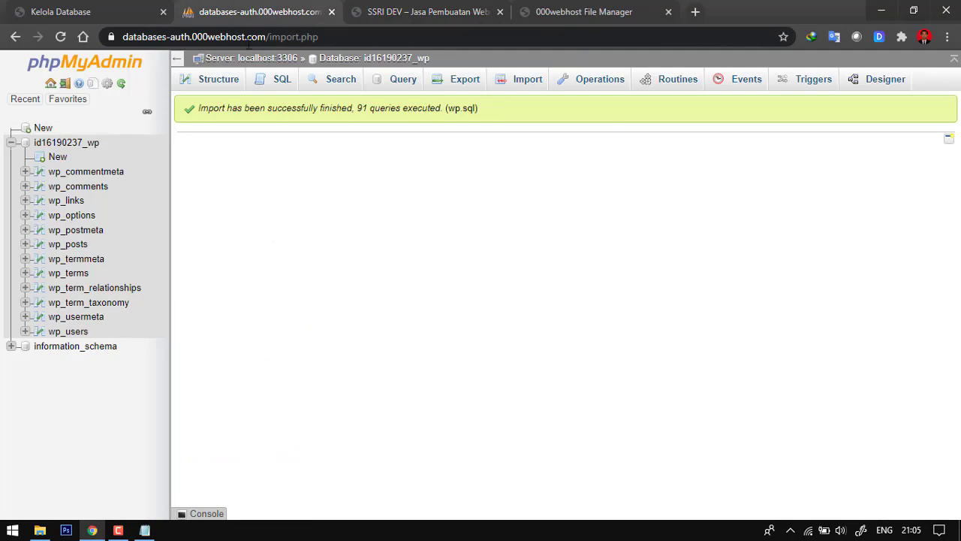
pyautogui.click(70, 215)
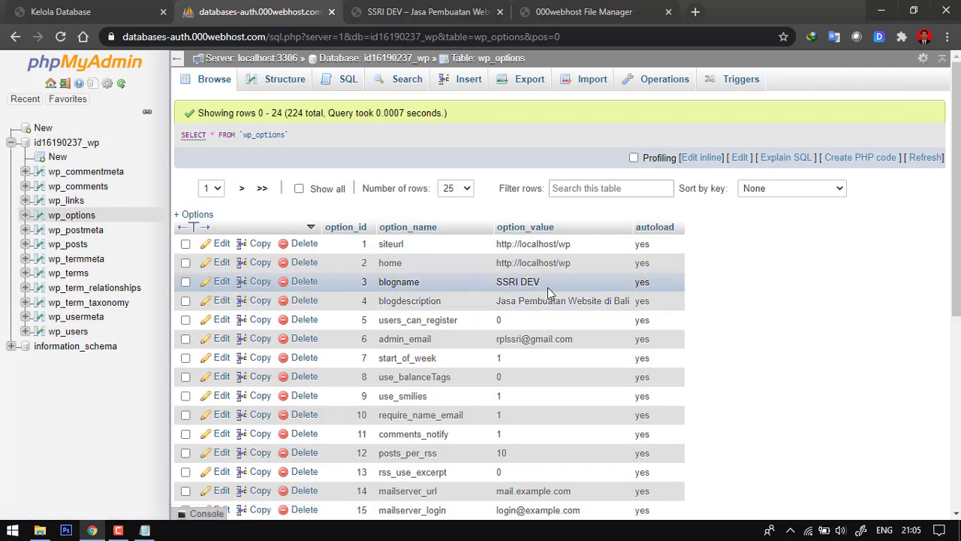
pyautogui.scroll(-1, 413, 186)
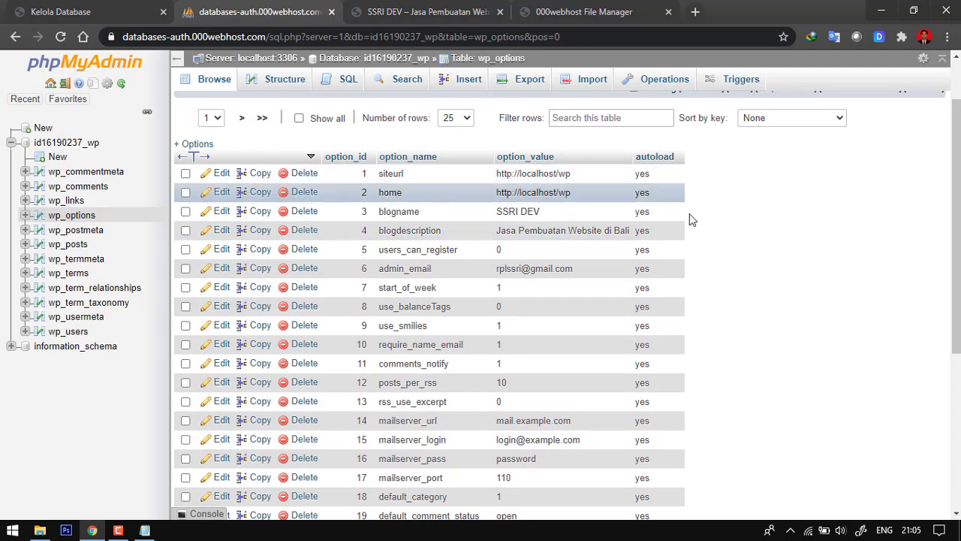
pyautogui.click(216, 178)
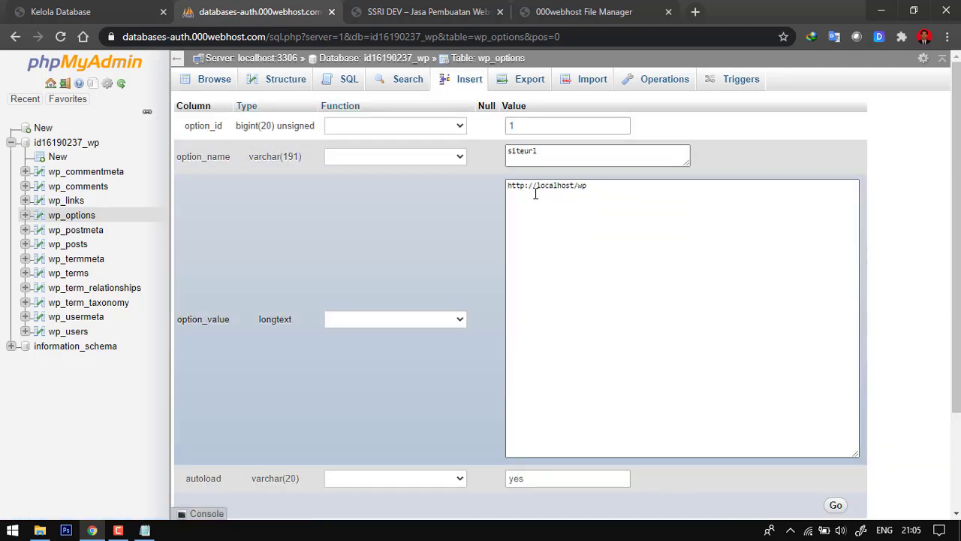
pyautogui.click(396, 7)
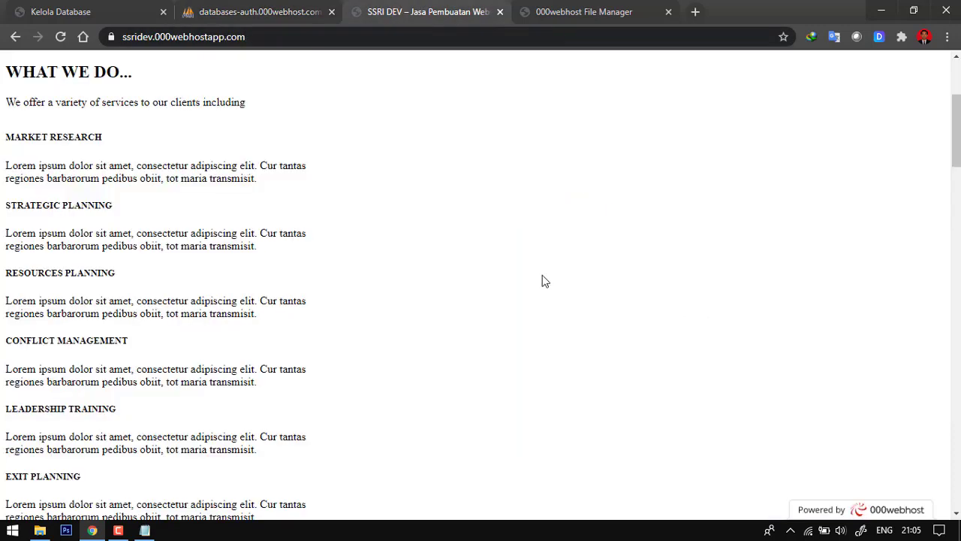
pyautogui.click(186, 34)
pyautogui.hotkey('ctrl', 'c')
pyautogui.rightClick(185, 34)
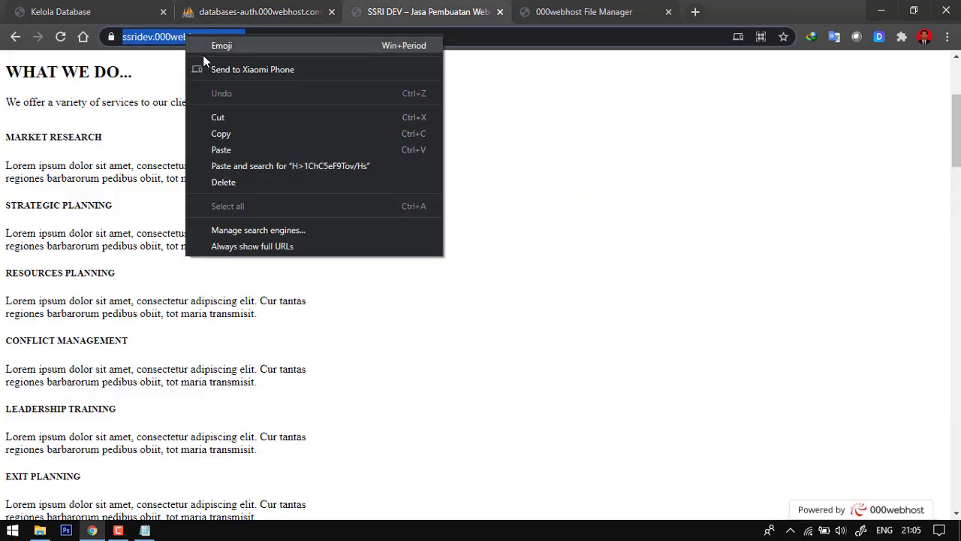
pyautogui.click(235, 133)
pyautogui.click(255, 11)
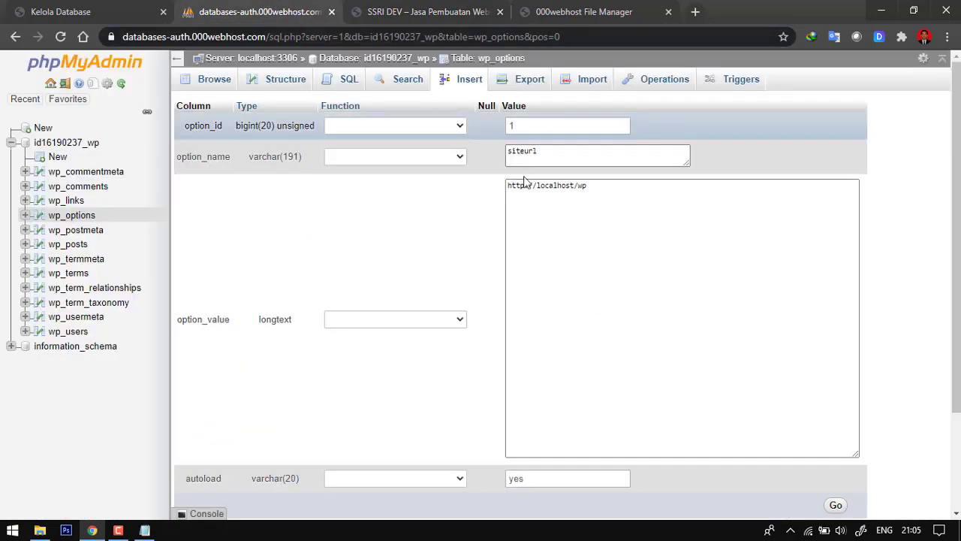
pyautogui.moveTo(599, 188); pyautogui.dragTo(496, 201)
pyautogui.rightClick(532, 185)
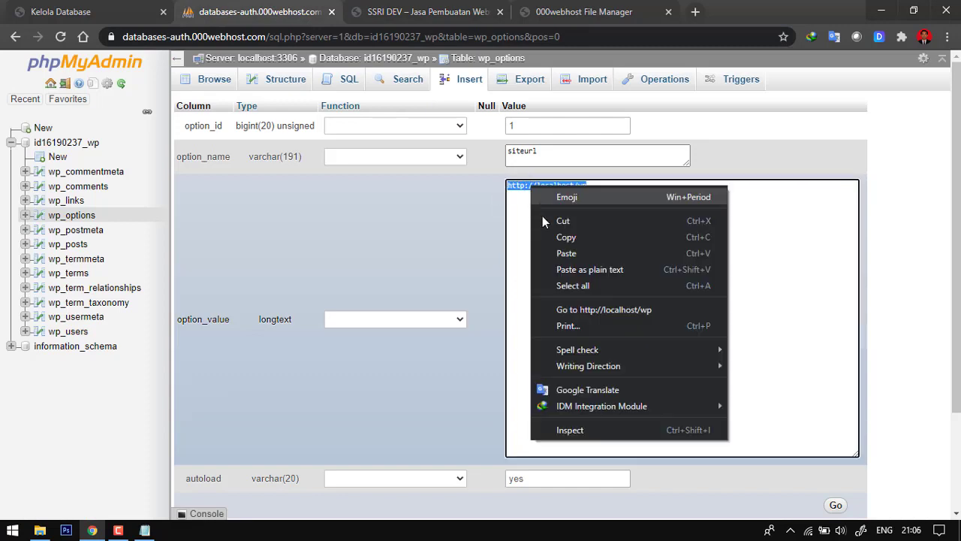
pyautogui.click(557, 250)
pyautogui.scroll(-2, 819, 302)
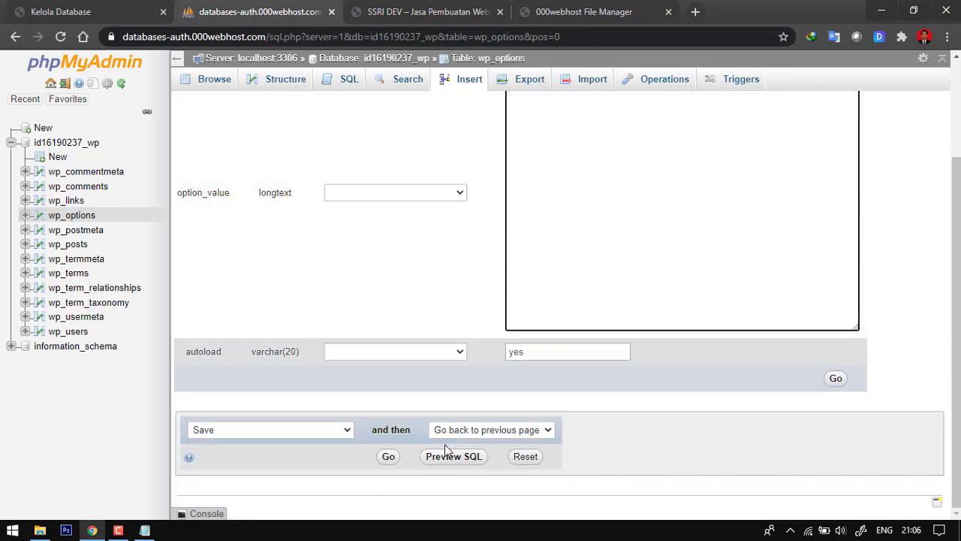
pyautogui.click(835, 380)
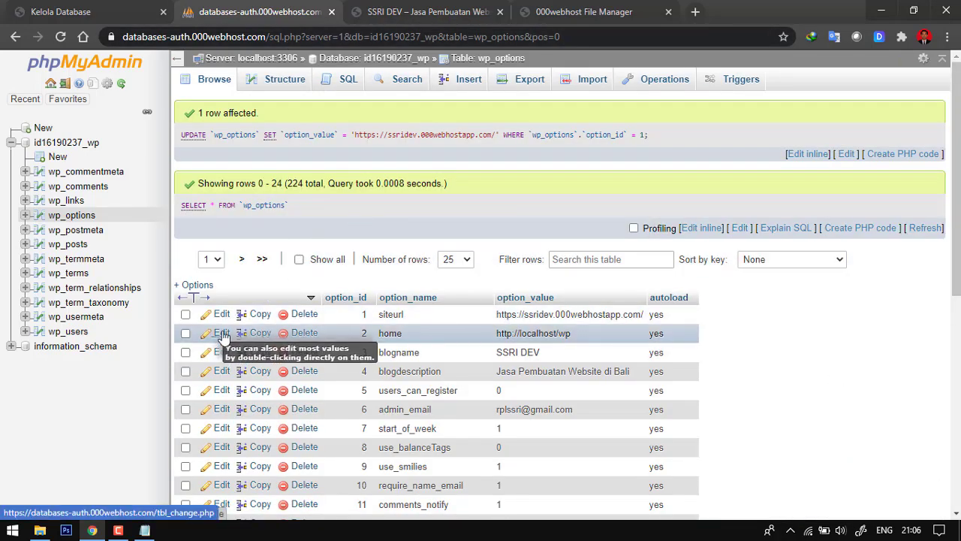
pyautogui.click(223, 336)
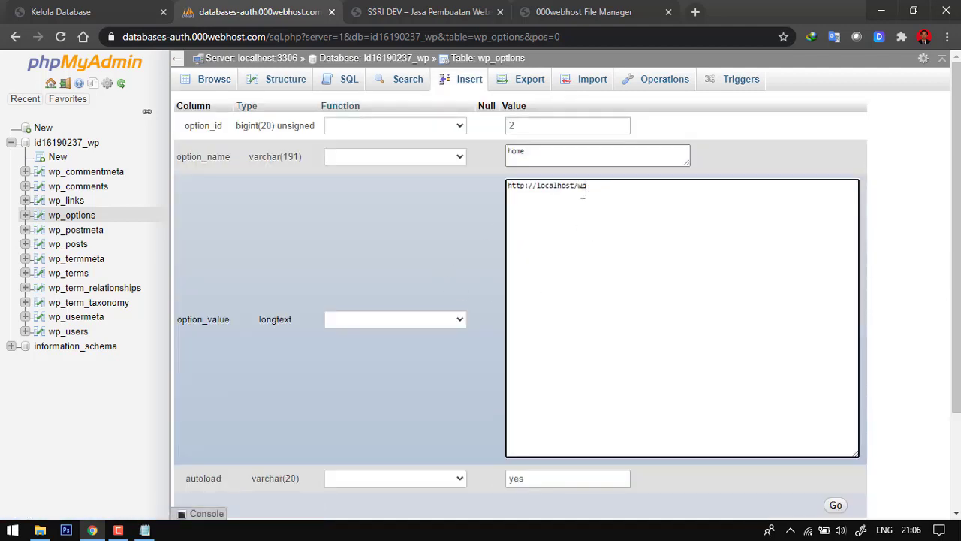
pyautogui.tripleClick(540, 197)
pyautogui.rightClick(545, 193)
pyautogui.click(595, 261)
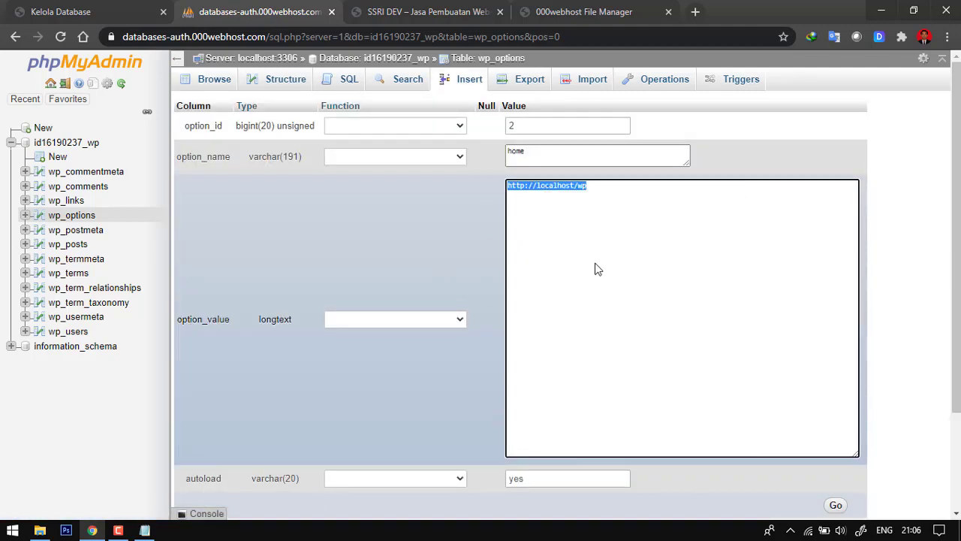
pyautogui.scroll(-1, 684, 283)
pyautogui.scroll(-1, 683, 282)
pyautogui.scroll(2, 609, 311)
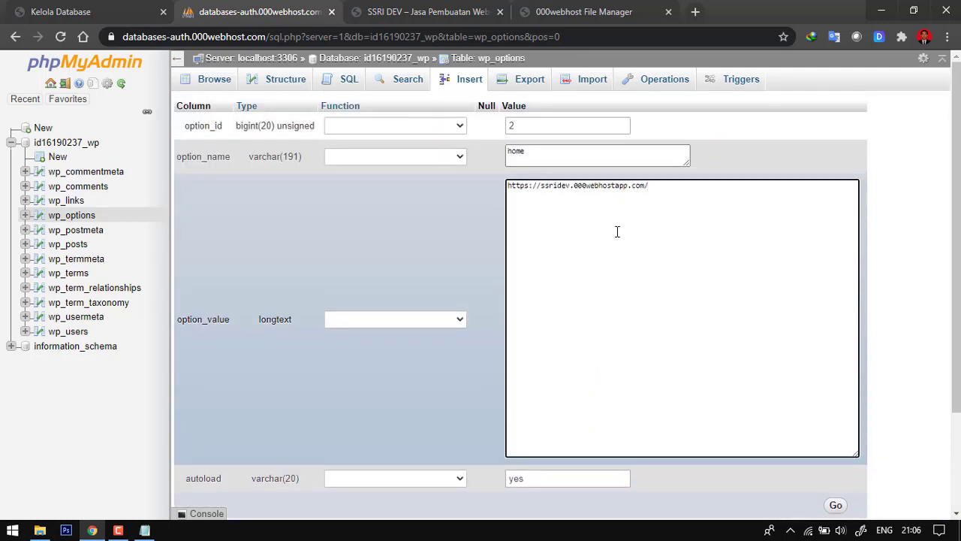
pyautogui.scroll(-2, 617, 232)
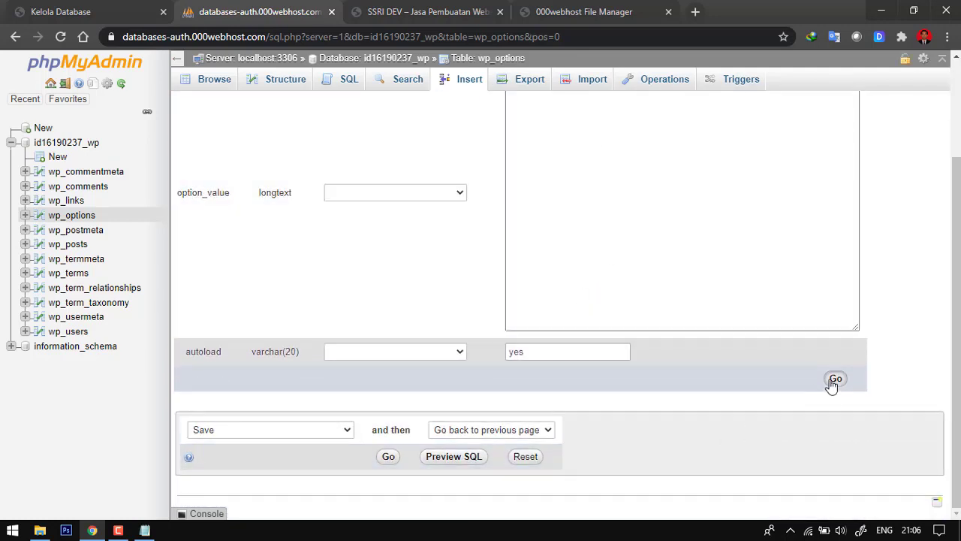
pyautogui.click(836, 380)
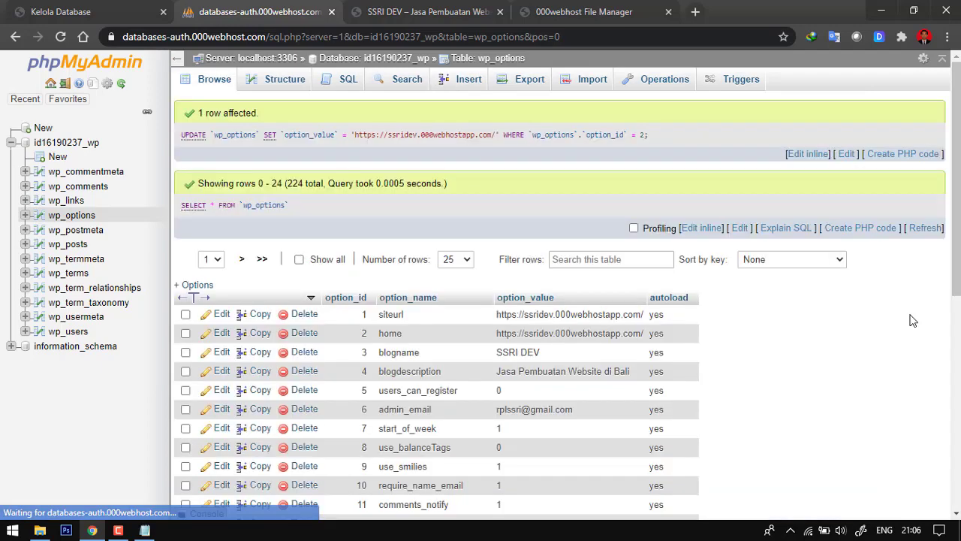
# - Reload the live ssridev.000webhostapp.com site and look through its home page to check the effect of the new URLs
pyautogui.click(403, 6)
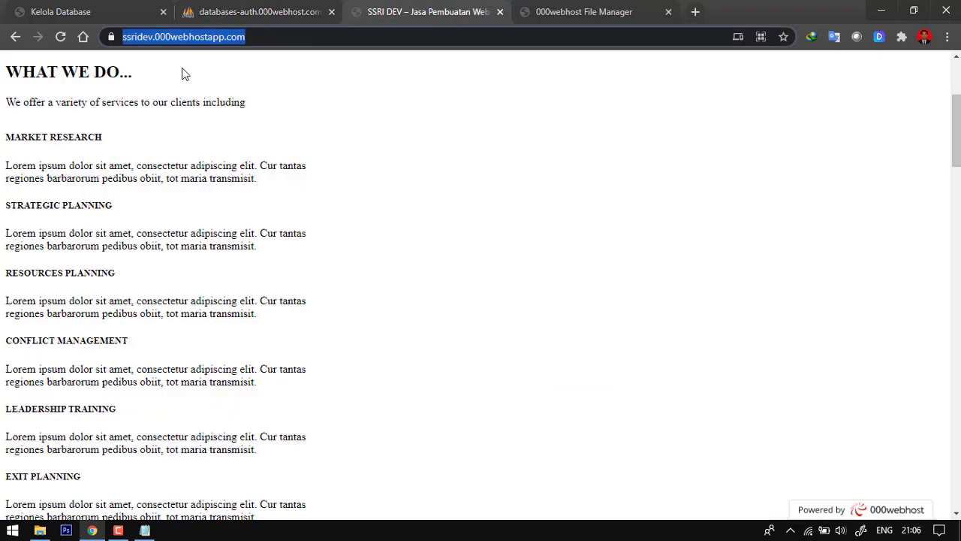
pyautogui.click(59, 38)
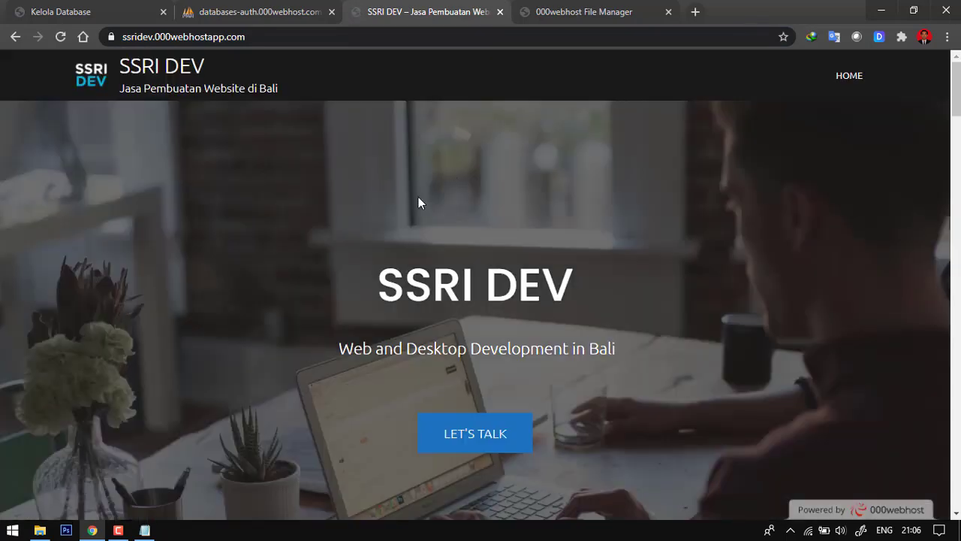
pyautogui.scroll(-10, 713, 356)
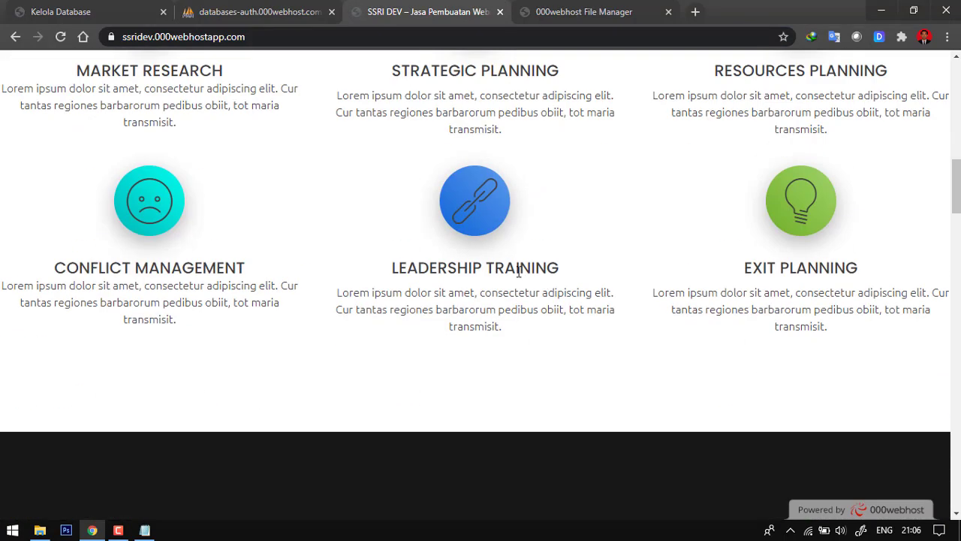
pyautogui.scroll(-15, 483, 288)
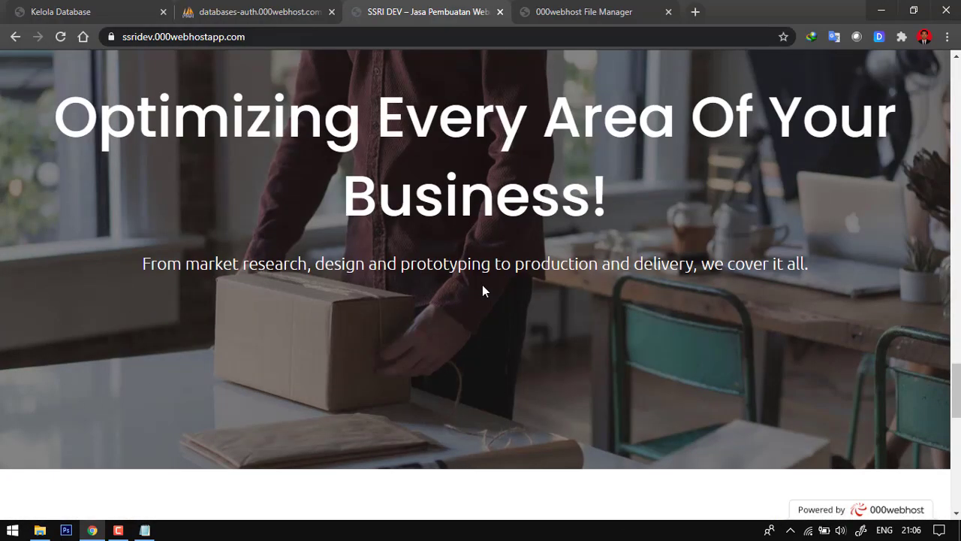
pyautogui.scroll(-8, 484, 296)
pyautogui.scroll(15, 481, 330)
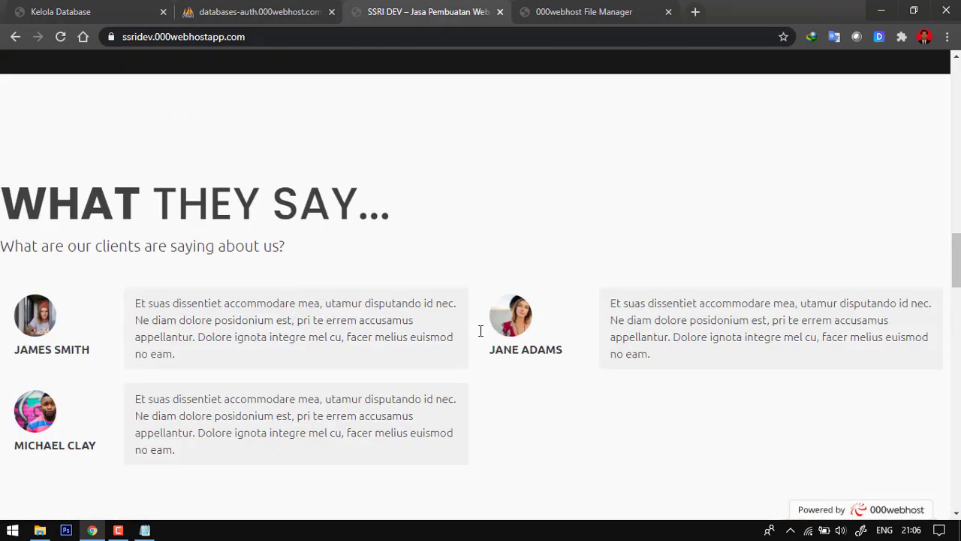
pyautogui.scroll(12, 481, 331)
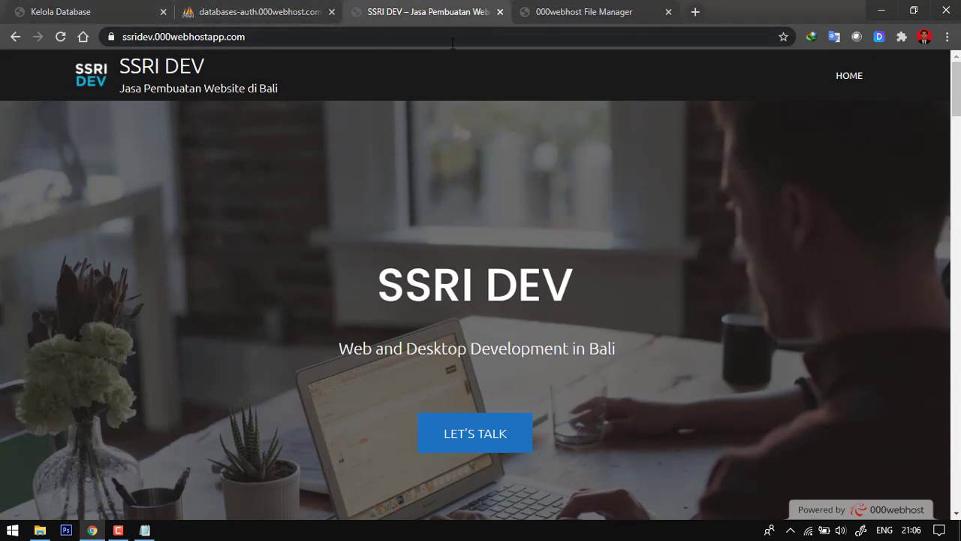
pyautogui.click(268, 36)
pyautogui.press('End')
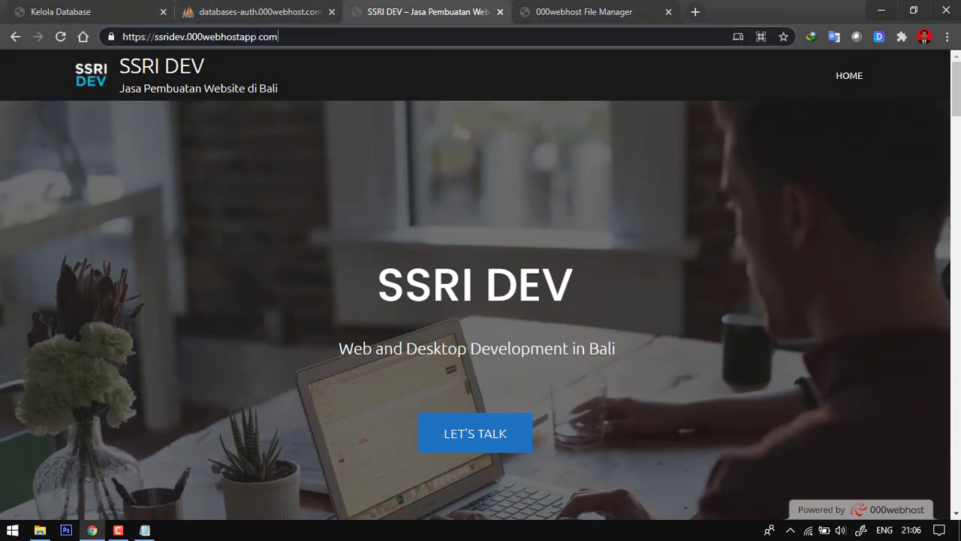
pyautogui.write('/')
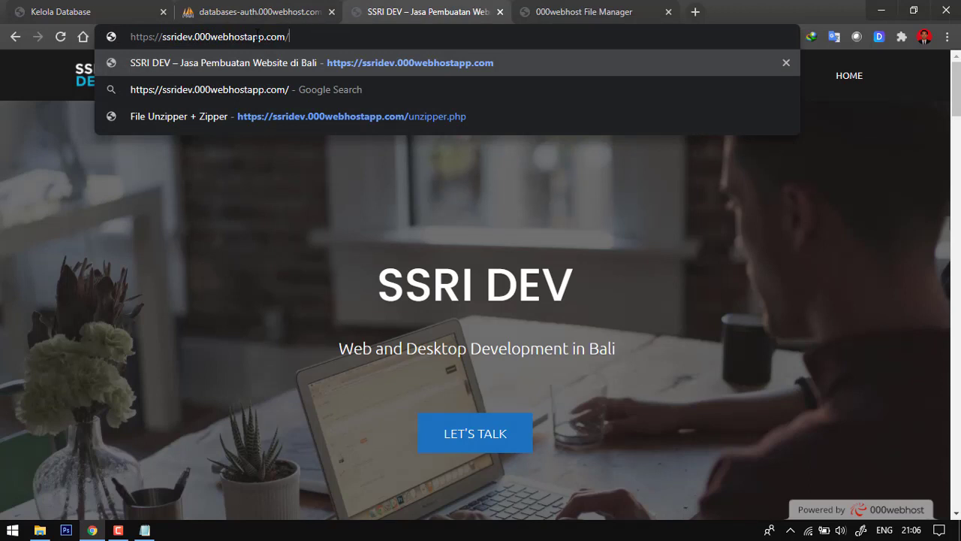
pyautogui.write('ad')
pyautogui.press('BackSpace')
pyautogui.press('BackSpace')
pyautogui.write('wp')
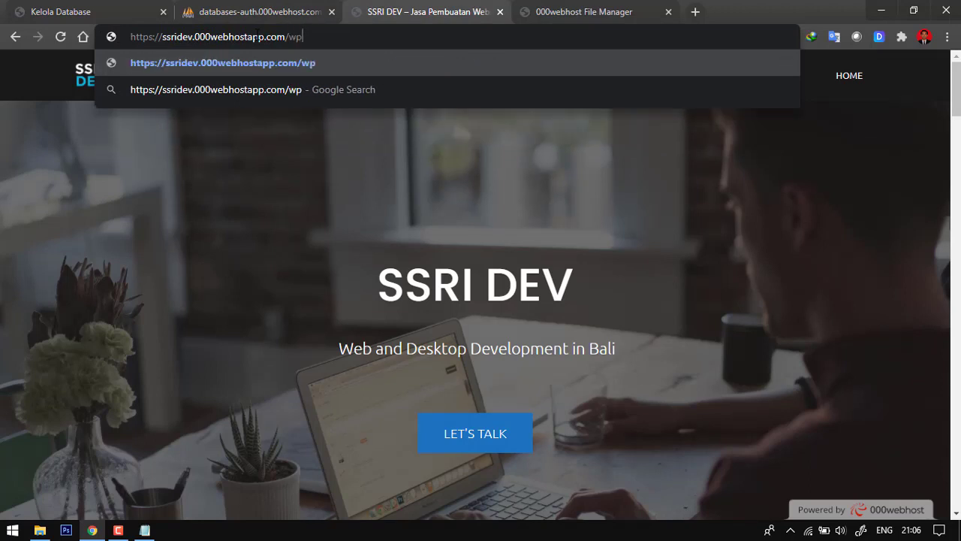
pyautogui.write('-admin')
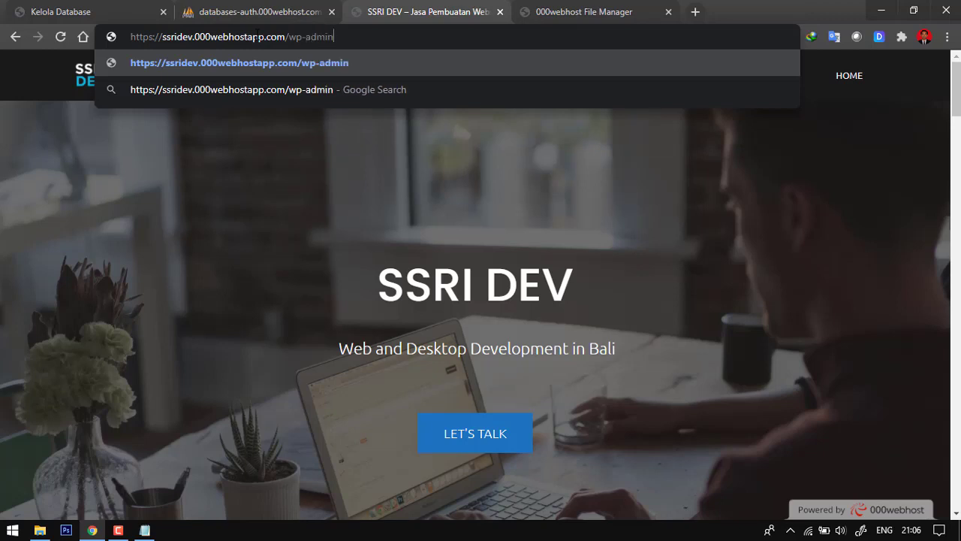
pyautogui.press('Return')
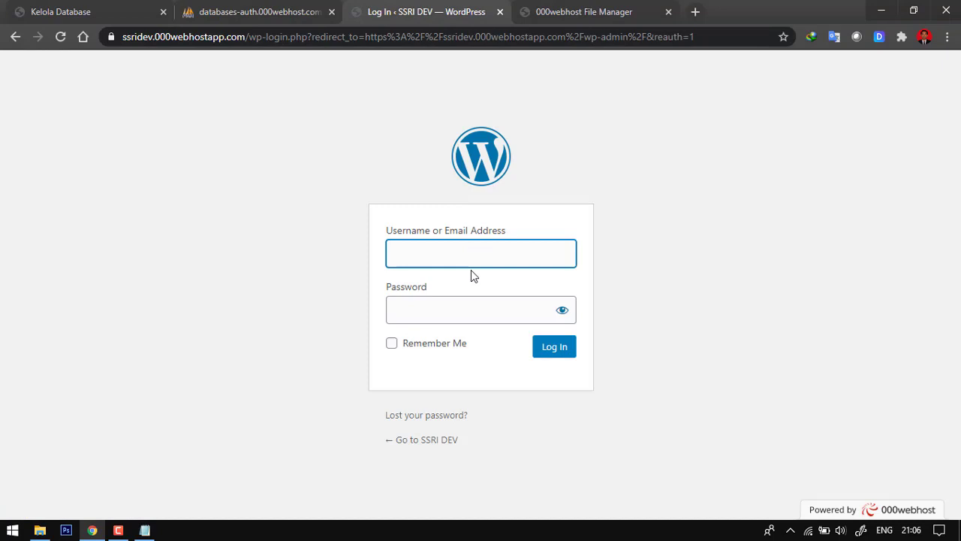
# - Log in to the WordPress dashboard as admin with the account password and dismiss the browser's password warning
pyautogui.click(472, 257)
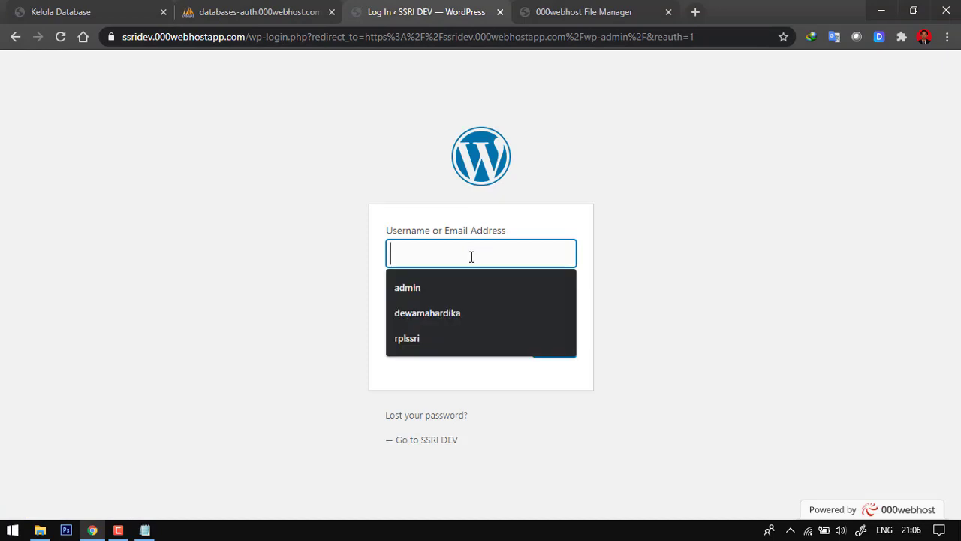
pyautogui.click(469, 286)
pyautogui.click(448, 300)
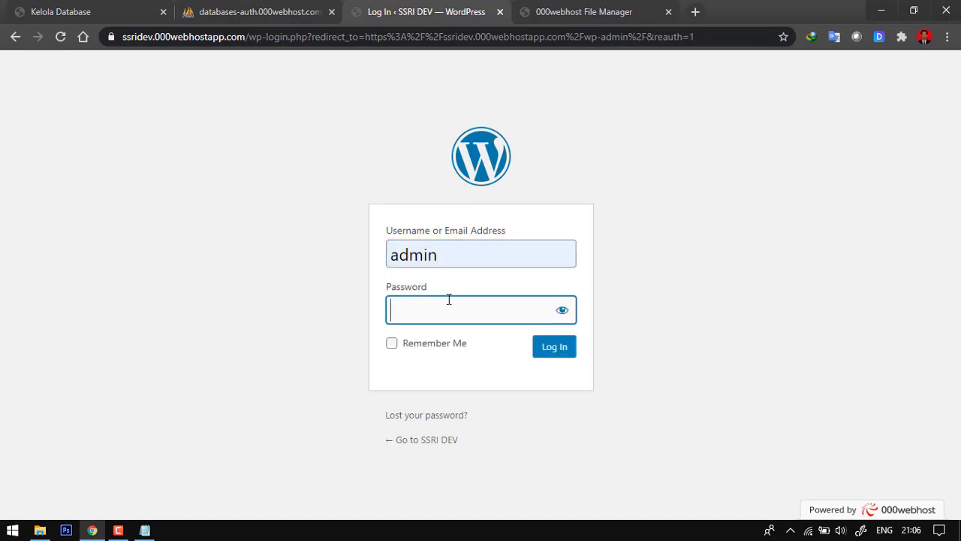
pyautogui.write('••')
pyautogui.click(559, 350)
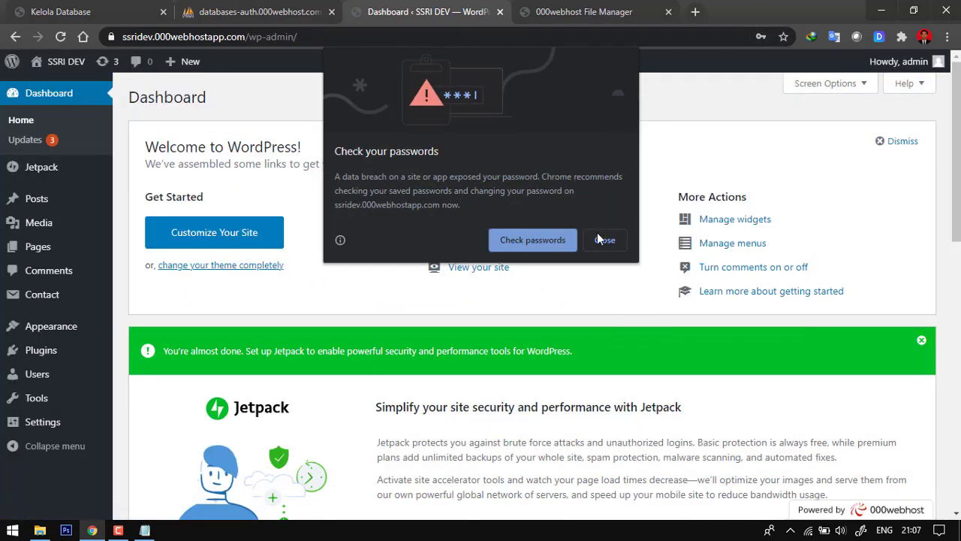
pyautogui.click(604, 240)
# - Look over the WordPress dashboard and dismiss the Jetpack setup notice
pyautogui.scroll(-7, 500, 343)
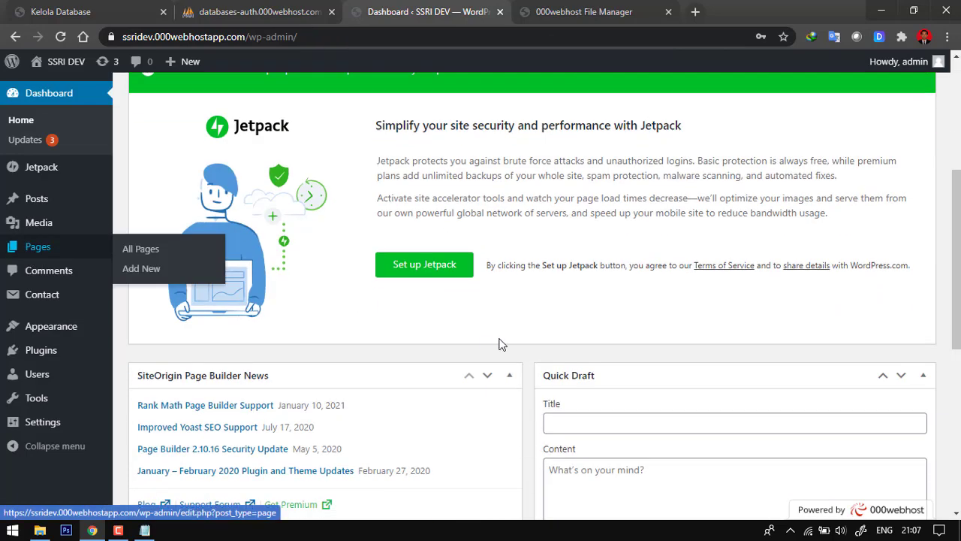
pyautogui.scroll(-2, 225, 315)
pyautogui.scroll(5, 199, 306)
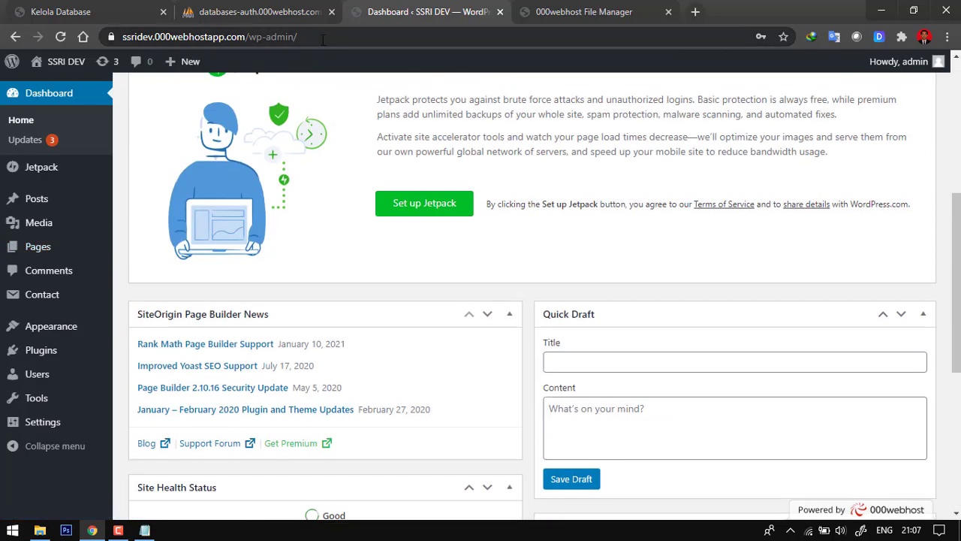
pyautogui.scroll(3, 60, 225)
pyautogui.scroll(1, 59, 225)
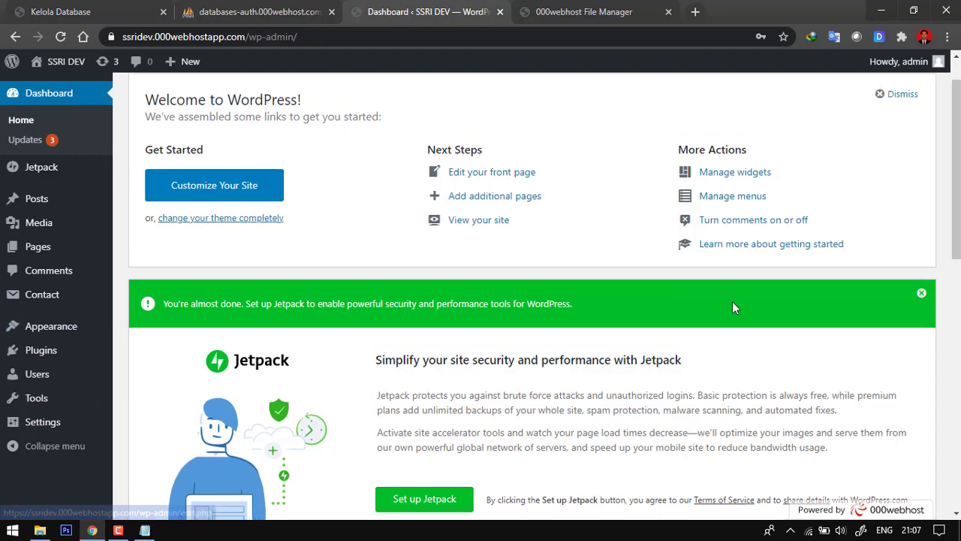
pyautogui.scroll(1, 526, 315)
pyautogui.click(922, 342)
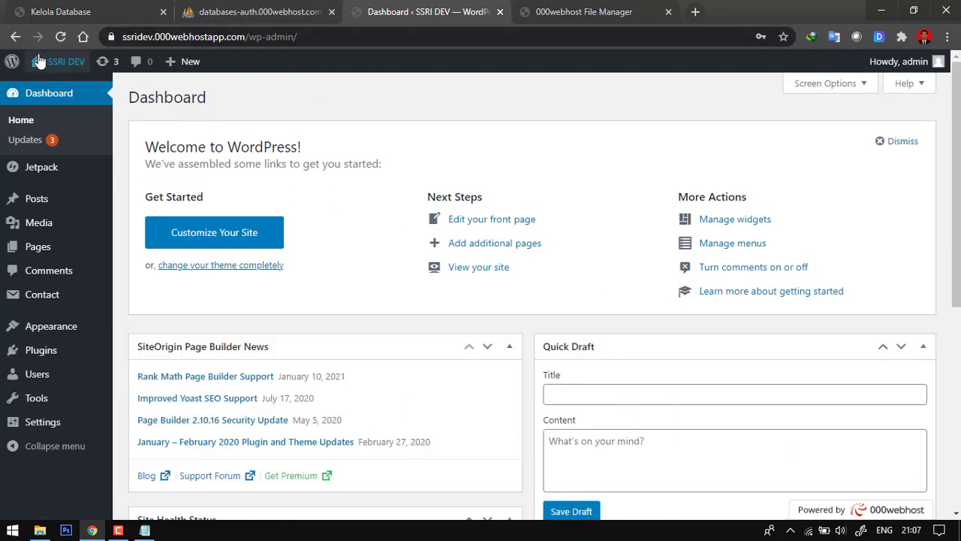
# - Leave the dashboard and open the live site's home page at ssridev.000webhostapp.com
pyautogui.click(16, 38)
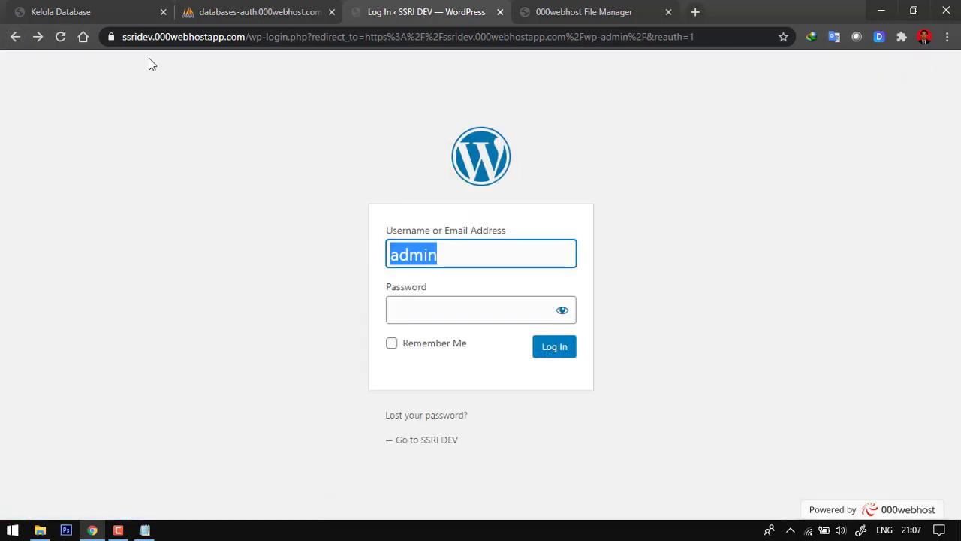
pyautogui.moveTo(246, 37); pyautogui.dragTo(711, 70)
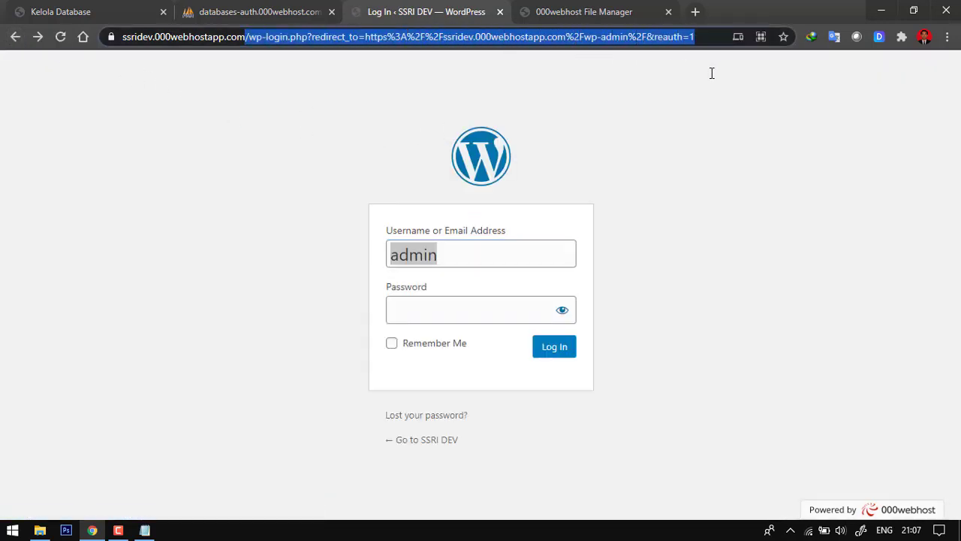
pyautogui.press('BackSpace')
pyautogui.press('Return')
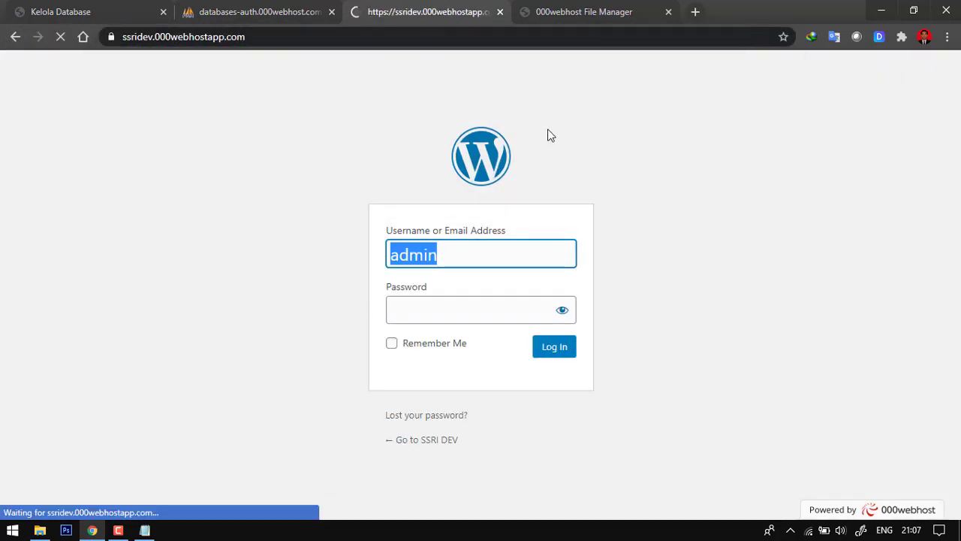
pyautogui.scroll(-3, 541, 160)
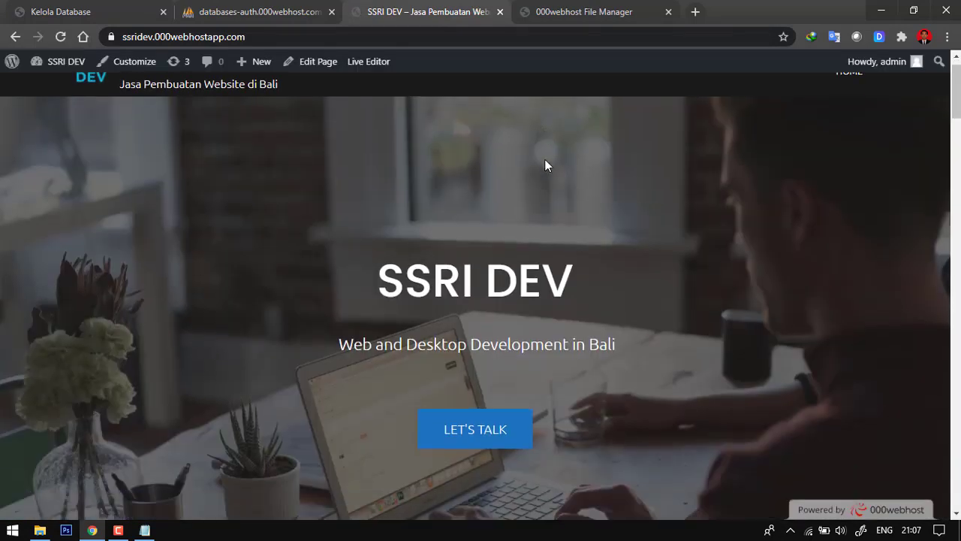
pyautogui.scroll(3, 766, 244)
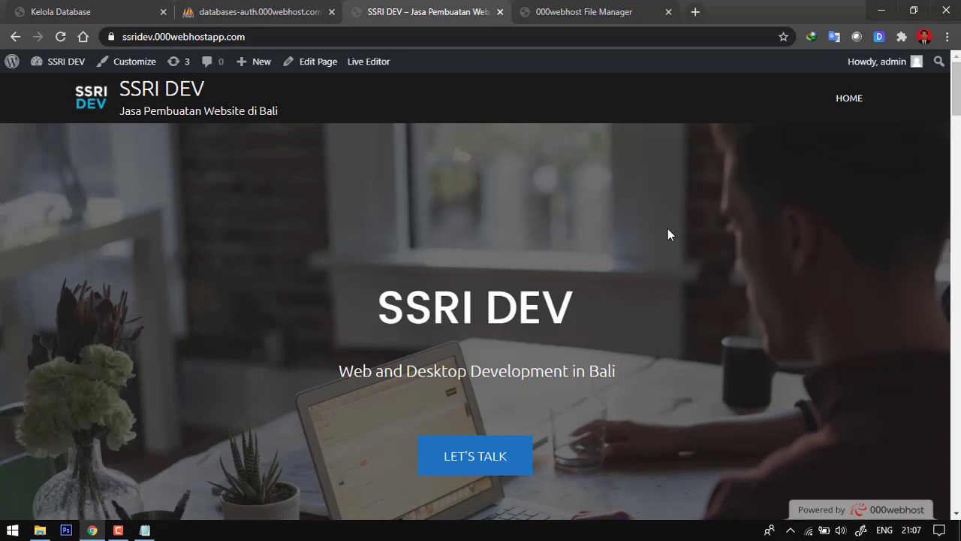
# - Examine the published home page's address, hero banner and services section while logged in
pyautogui.click(250, 37)
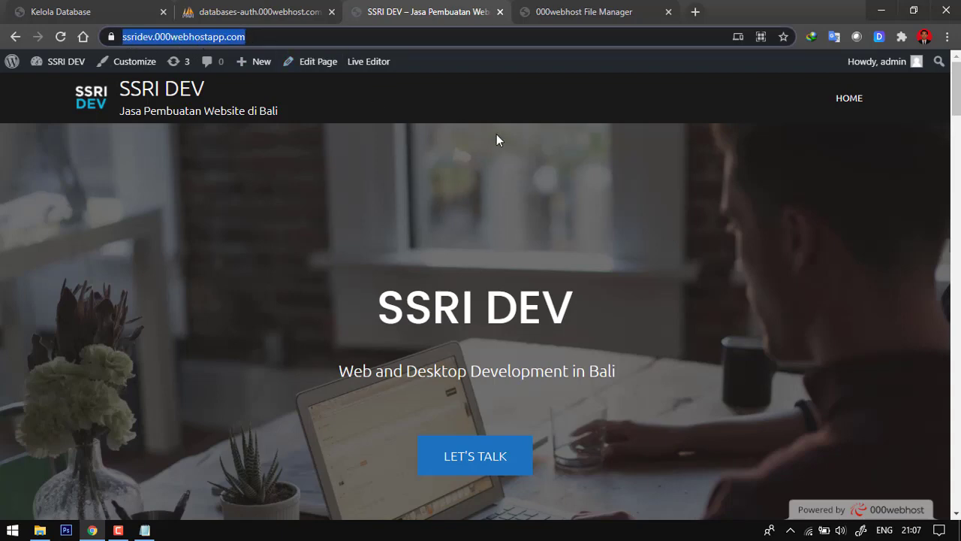
pyautogui.scroll(-6, 498, 141)
pyautogui.scroll(-3, 389, 212)
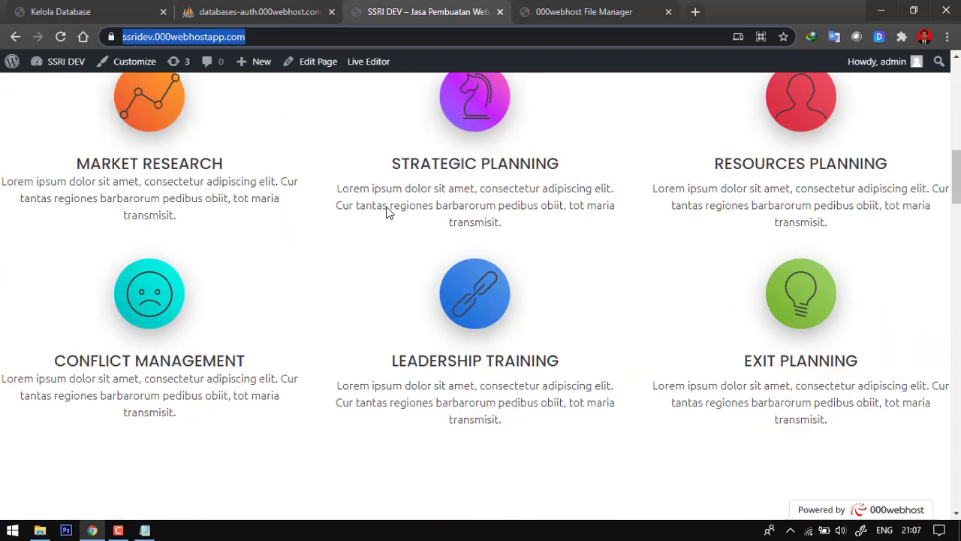
pyautogui.scroll(9, 386, 213)
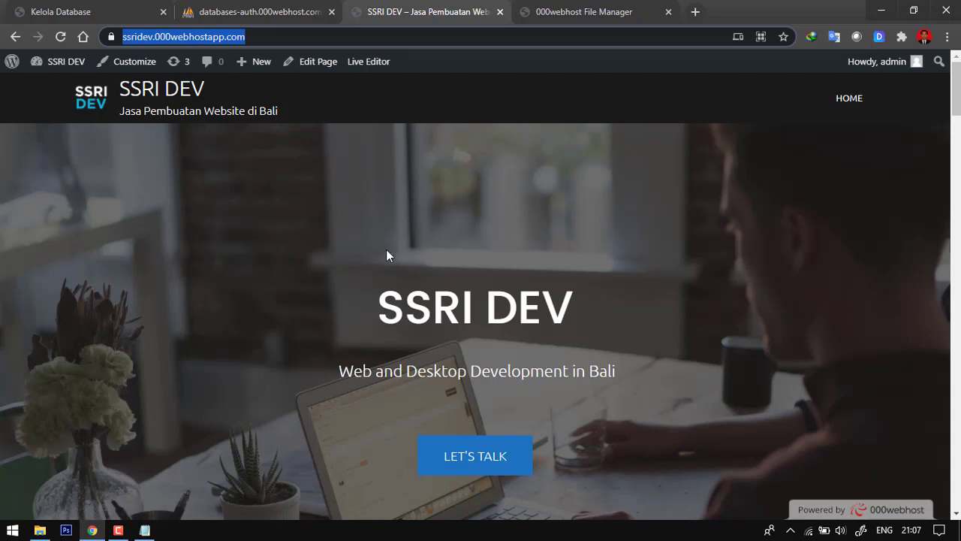
pyautogui.scroll(-5, 401, 242)
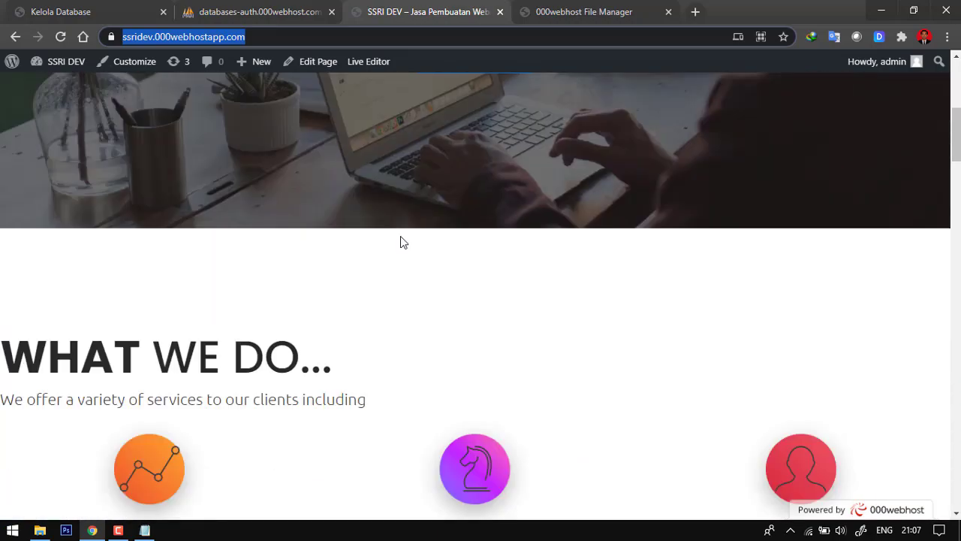
pyautogui.scroll(-3, 400, 241)
pyautogui.scroll(7, 401, 242)
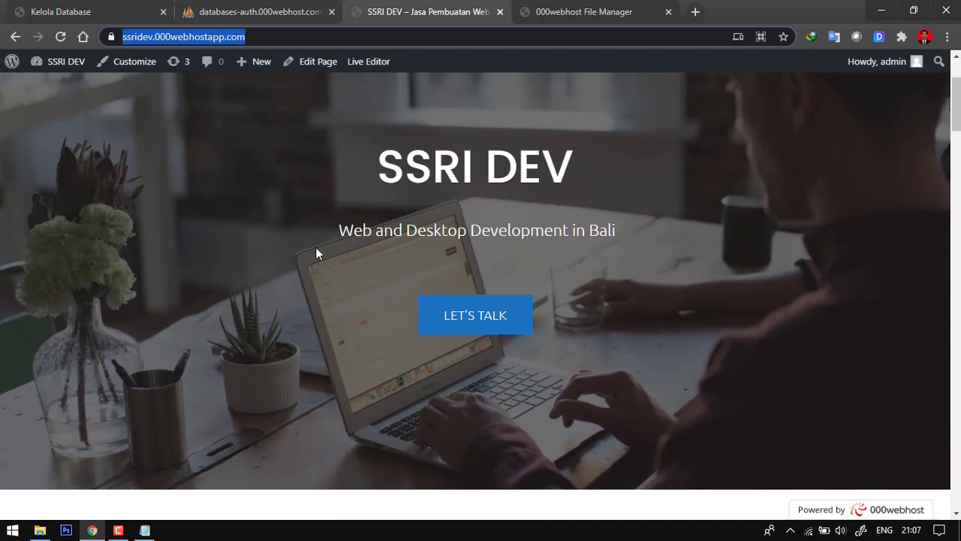
pyautogui.scroll(2, 316, 248)
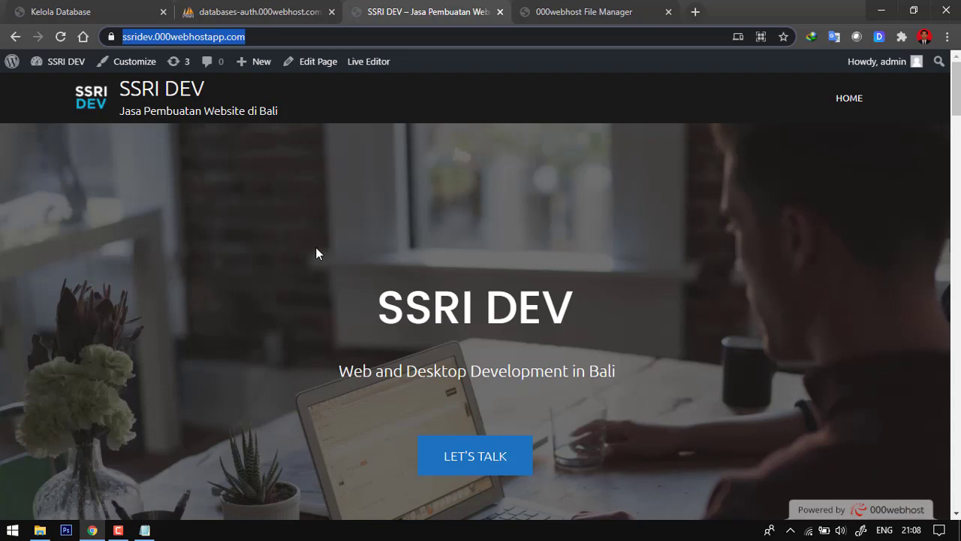
pyautogui.click(118, 531)
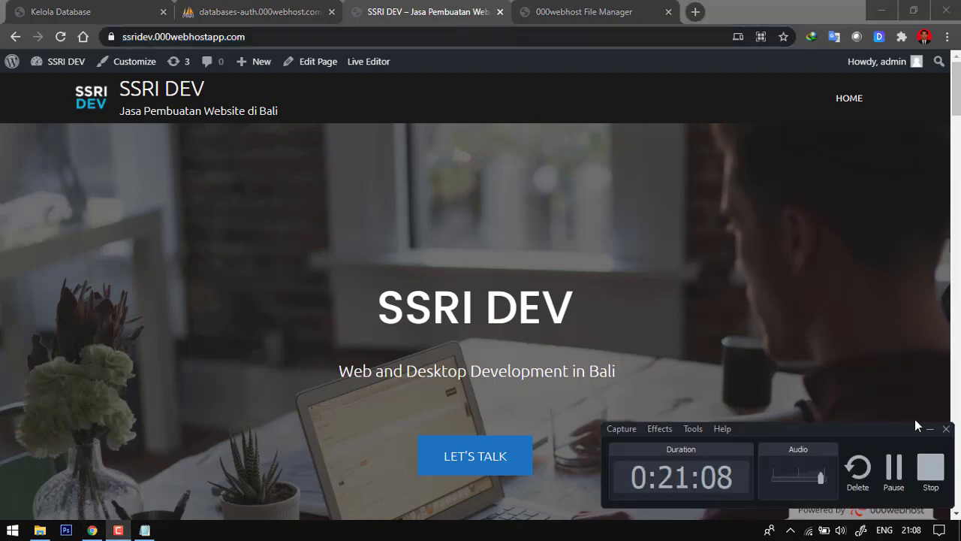
pyautogui.click(932, 468)
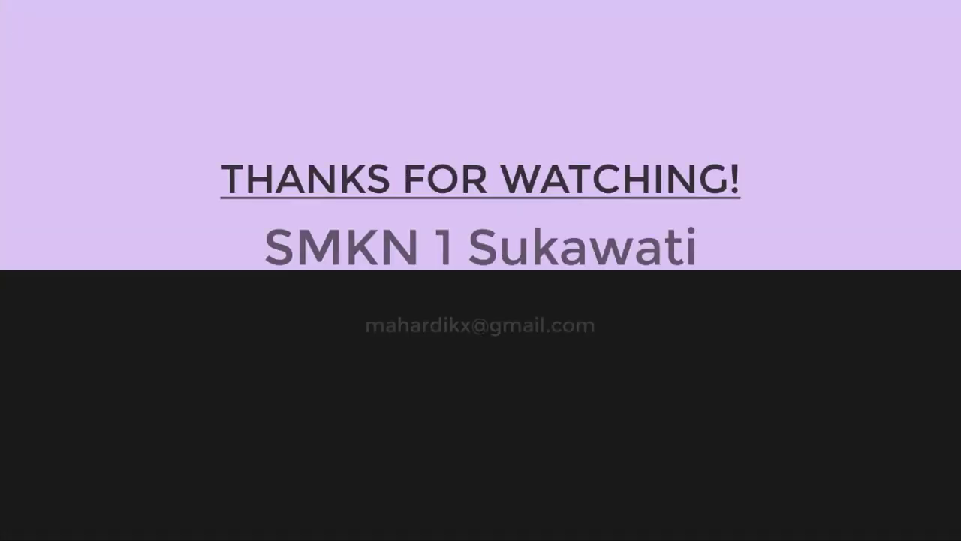